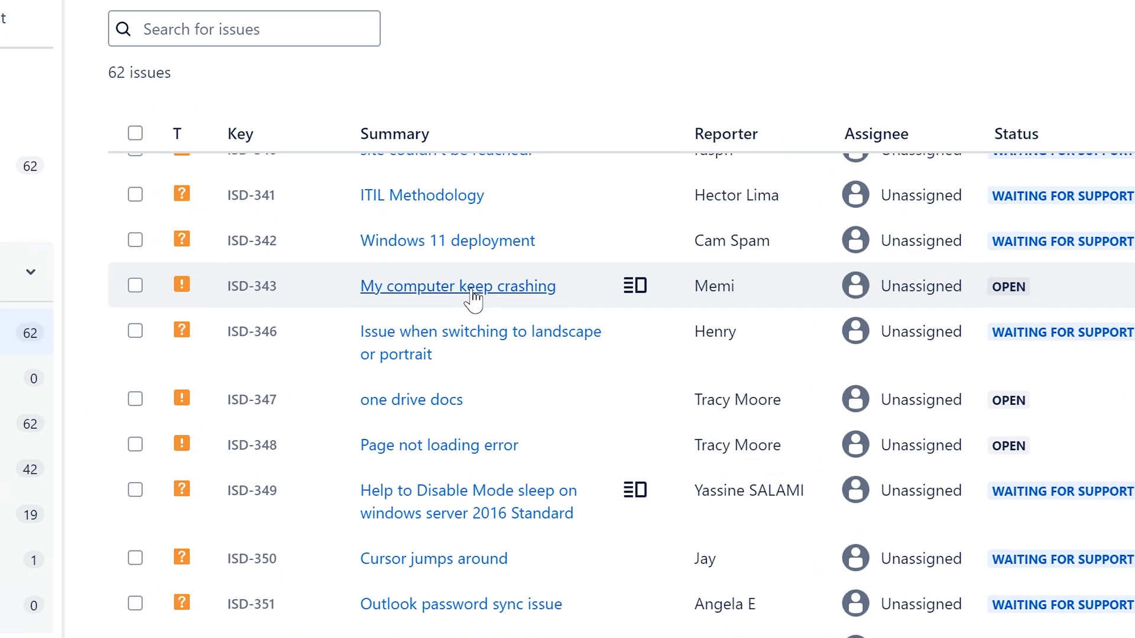
Step: Open the "My computer keep crashing" ticket (ISD-343) and read the request description
left_click(490, 294)
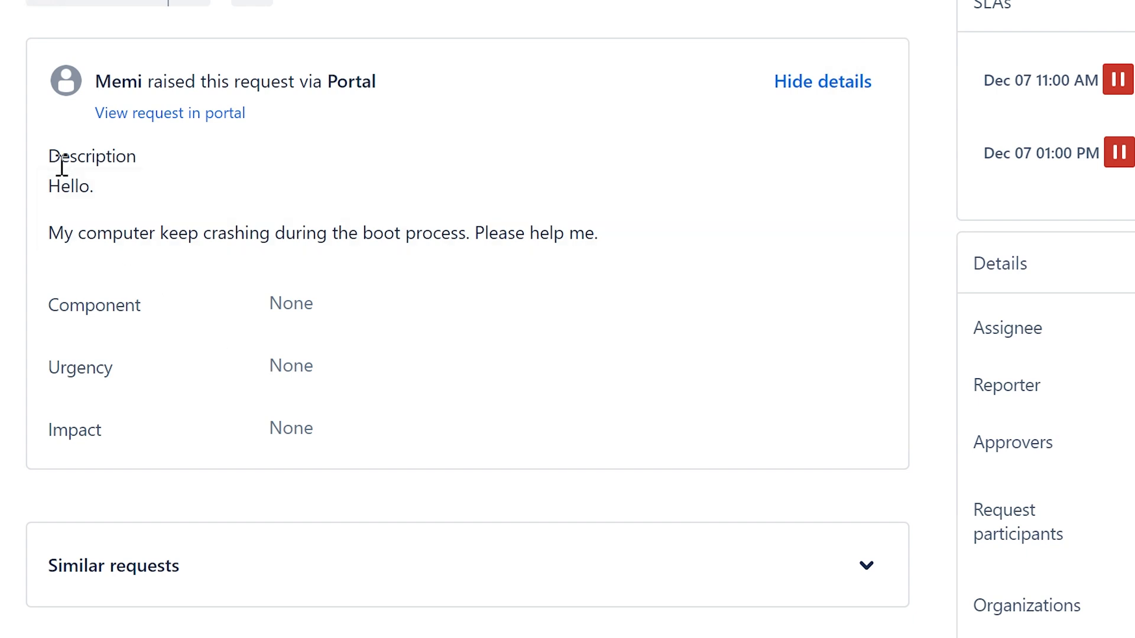
left_click_drag(56, 187, 626, 240)
left_click(618, 241)
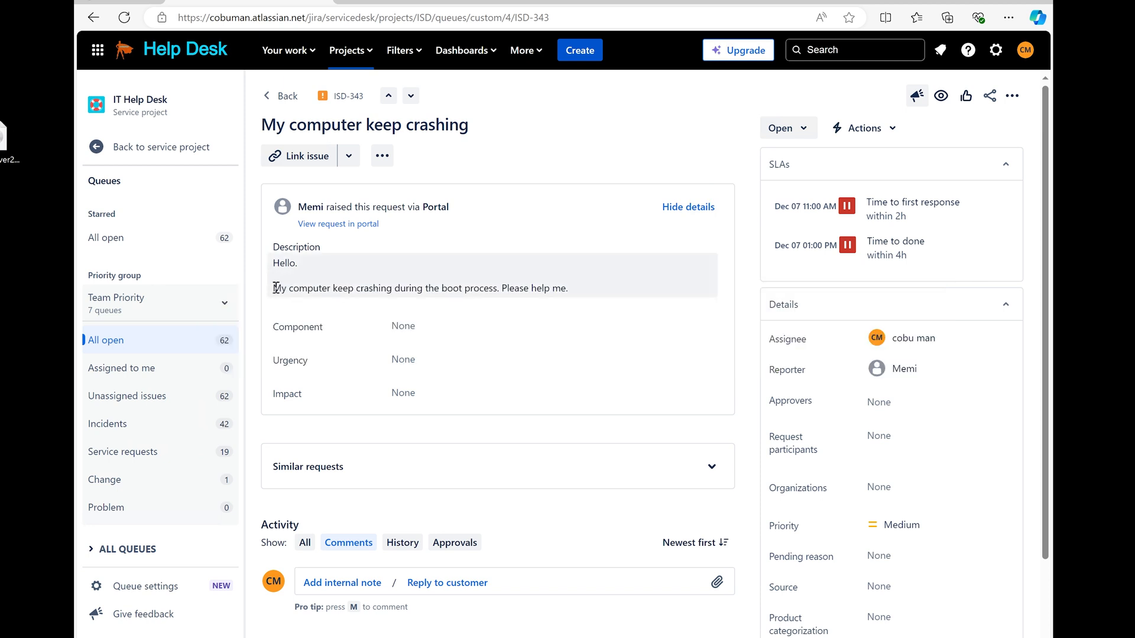
Step: Examine the description sentence about when the computer crashes and what help is requested
left_click_drag(276, 288, 580, 290)
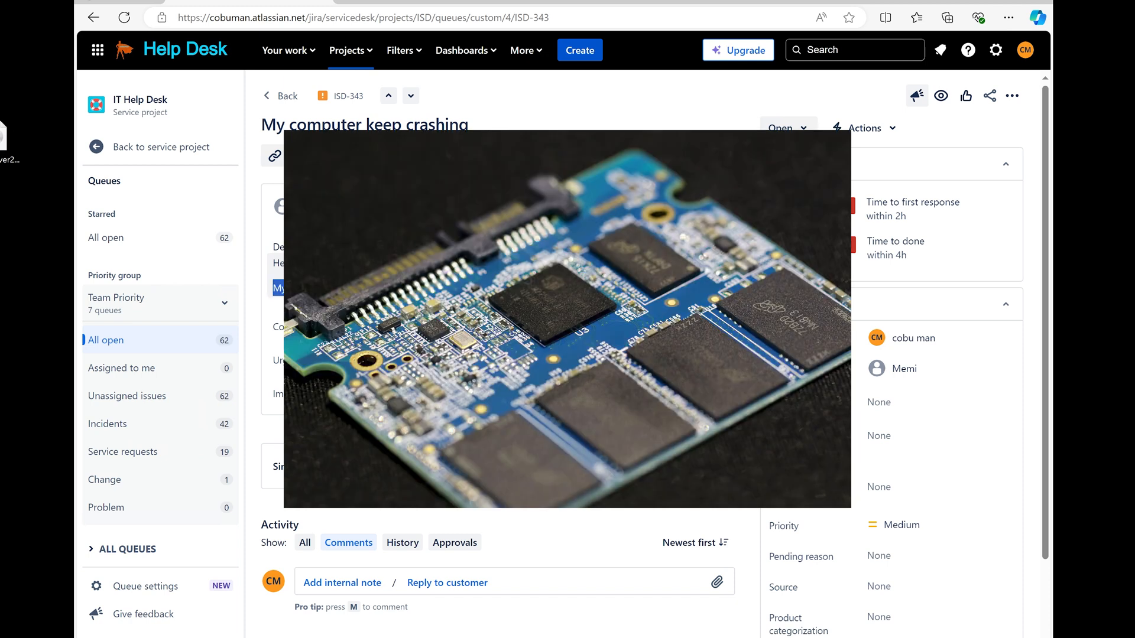
left_click(580, 289)
double_click(281, 287)
left_click(446, 286)
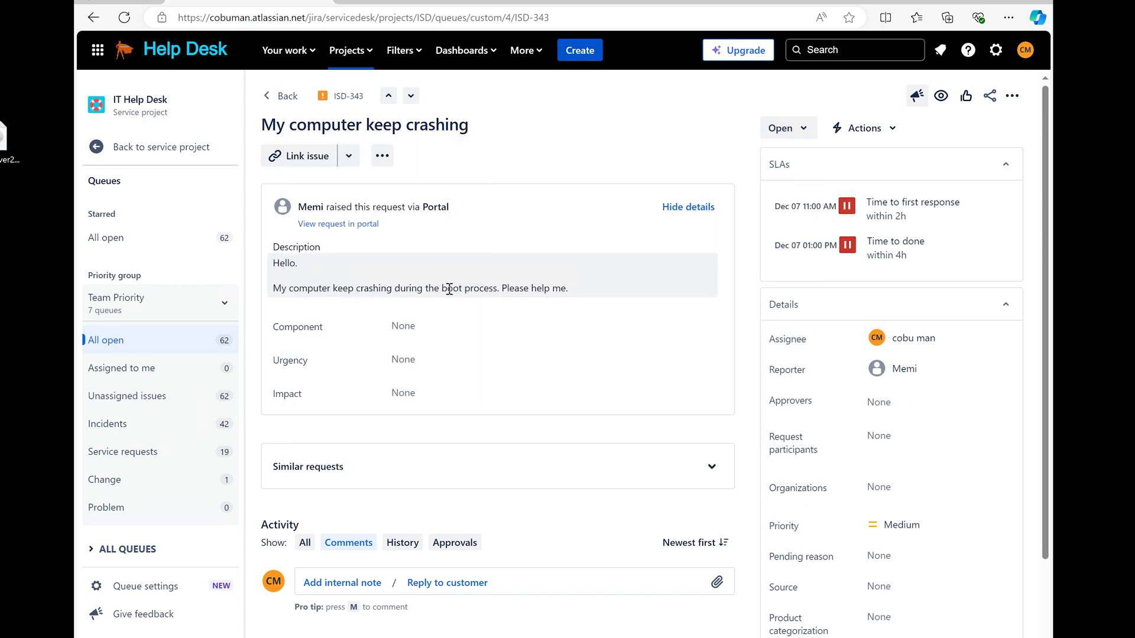
left_click_drag(363, 289, 504, 289)
left_click(577, 286)
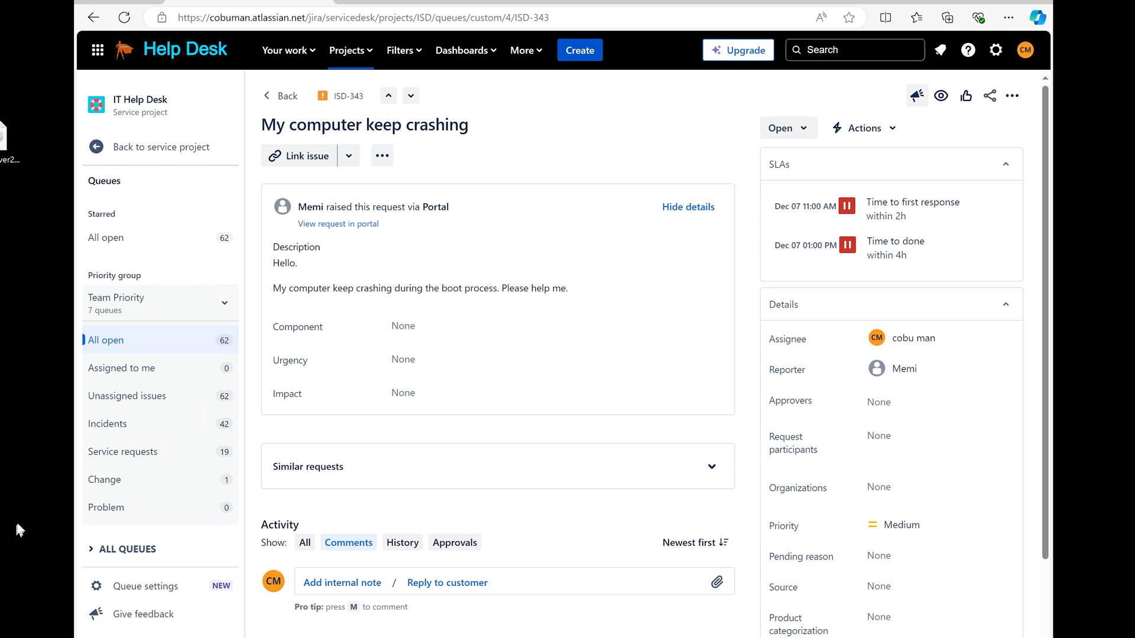
left_click_drag(273, 288, 570, 289)
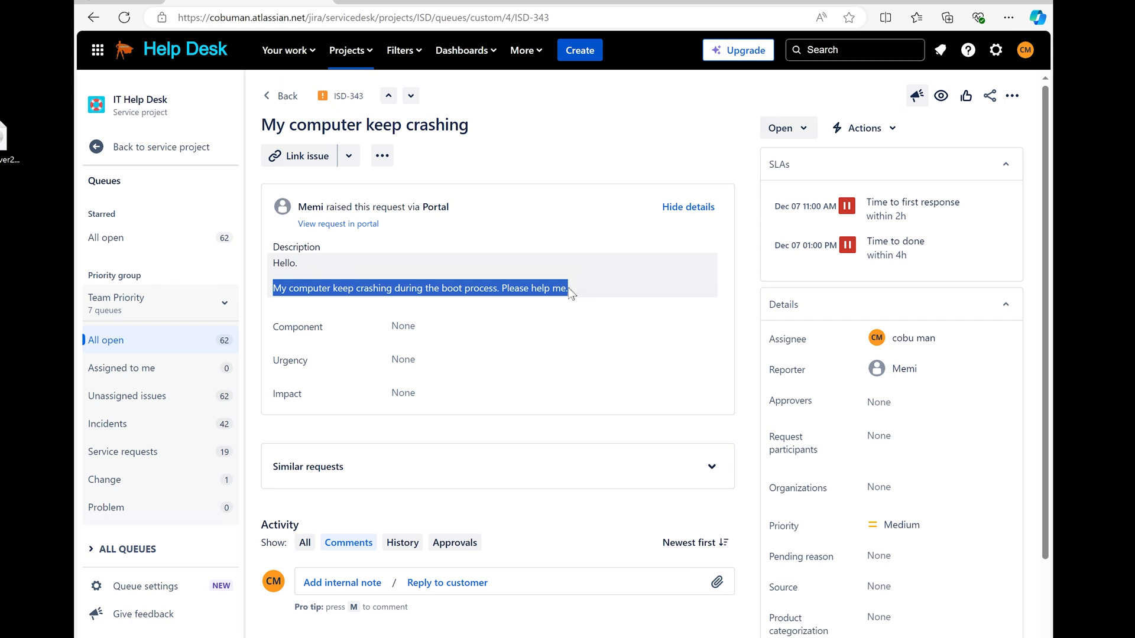
left_click(573, 290)
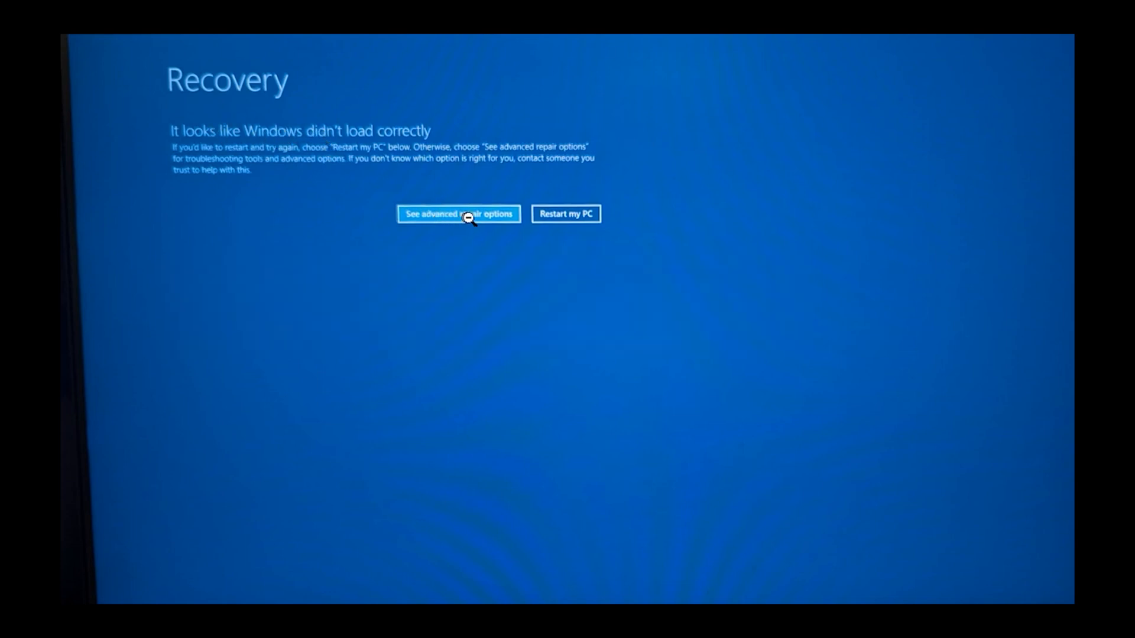
Step: Go from the Windows Recovery screen through Troubleshoot to the advanced options
left_click(468, 218)
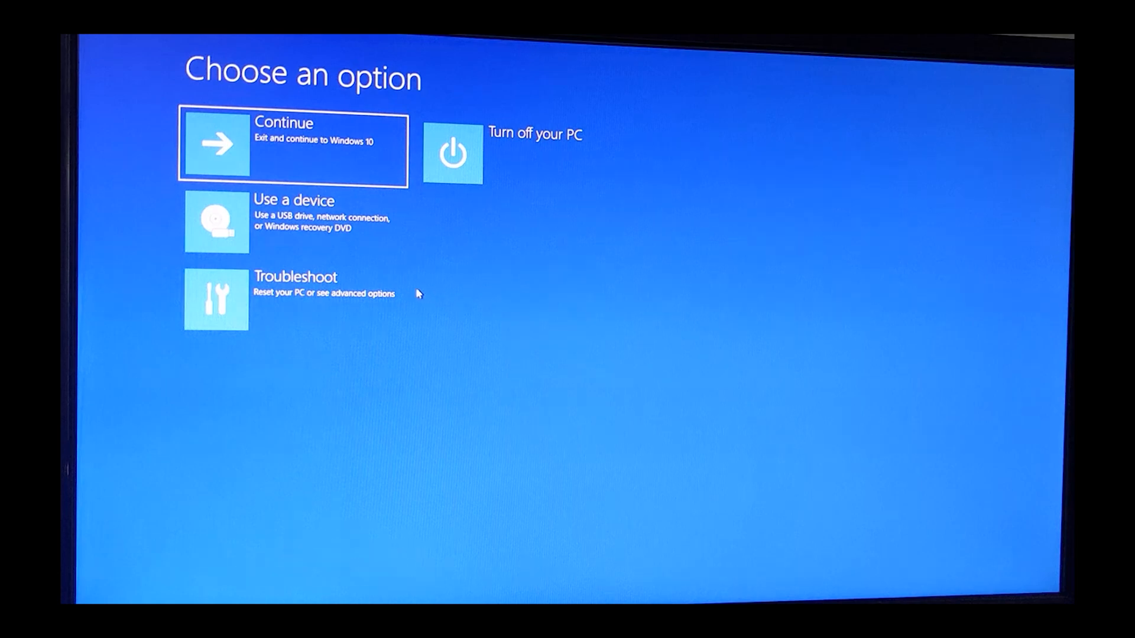
left_click(357, 305)
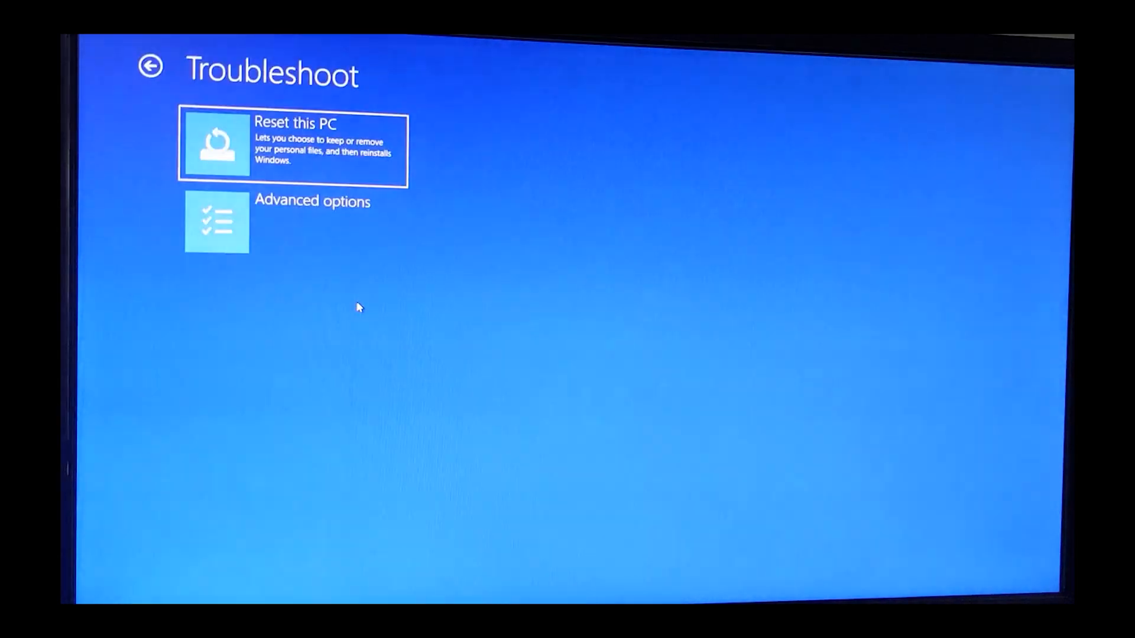
left_click(347, 235)
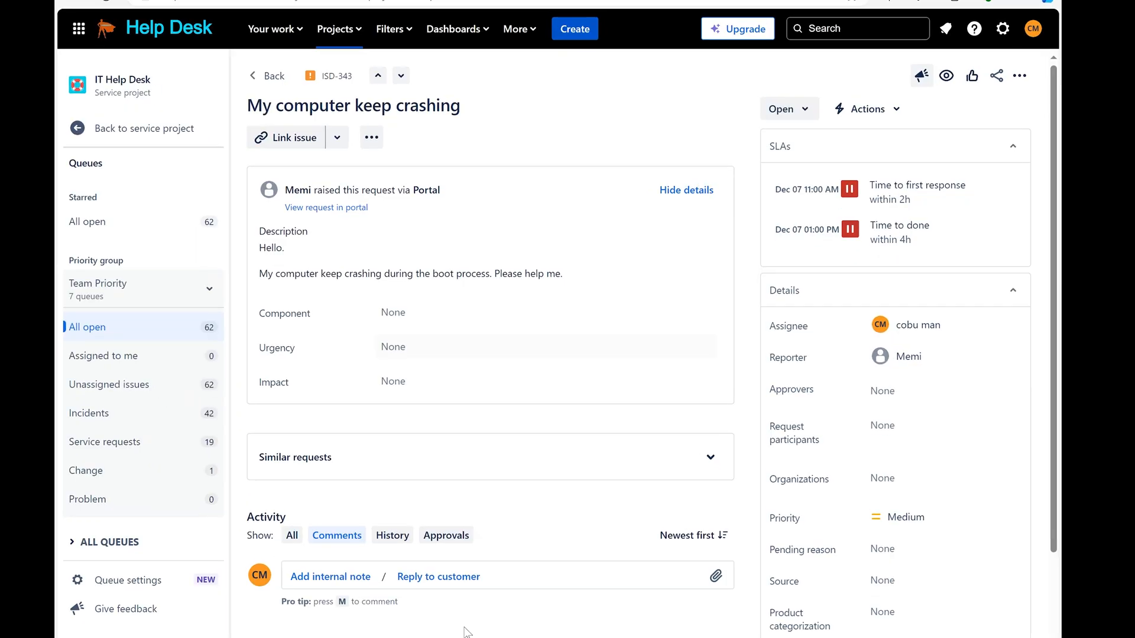
Step: Start a reply to the customer reading "This could be caused by broken/corrupted master boot record."
left_click(404, 535)
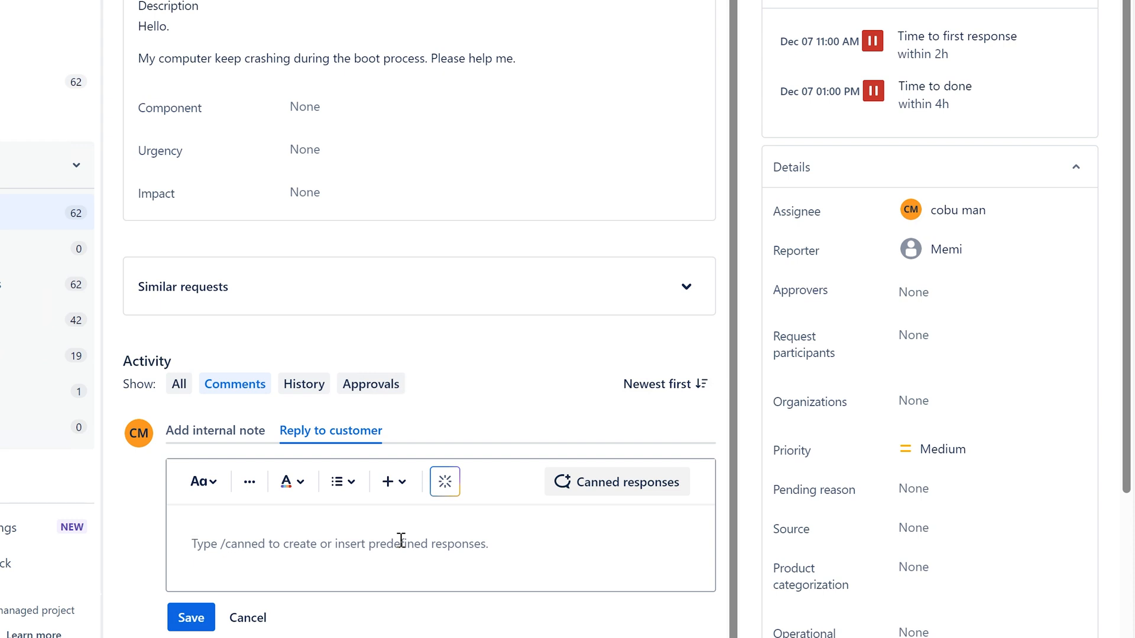
type("This could be ca")
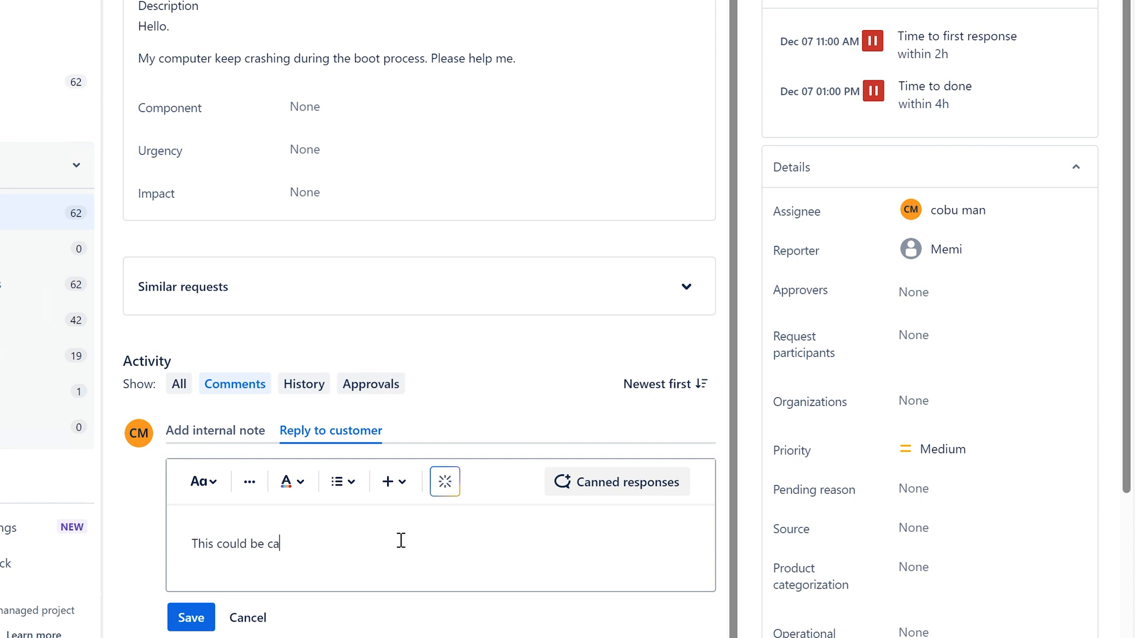
type("used by broken/corrup")
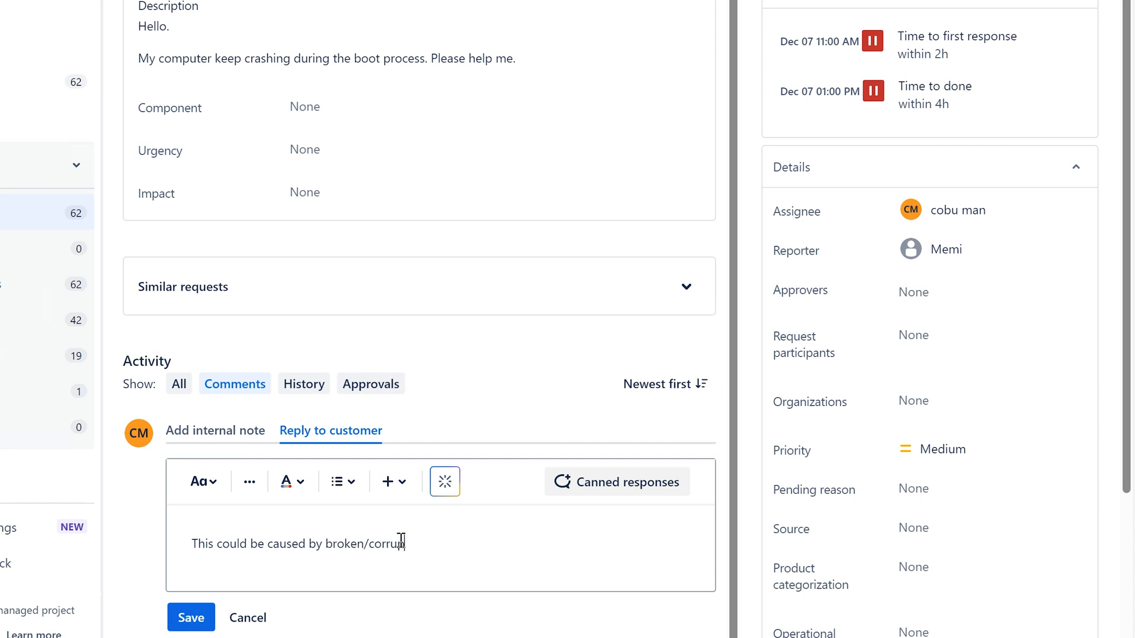
type("ted master book record")
key("ctrl+Left")
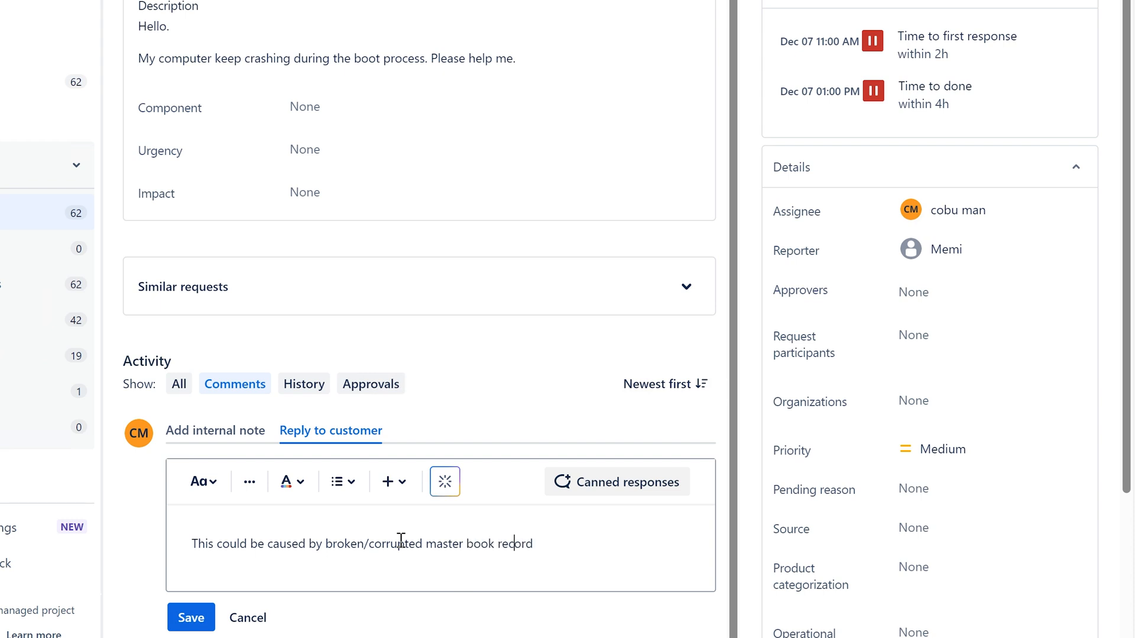
key("BackSpace")
type("t")
key("End")
type(".")
Step: Add "Also, could be caused by bad hardward, for example, hdd, RAM, overheating and etc..." to the reply and save it
type(" Also, ")
type("could be caused ")
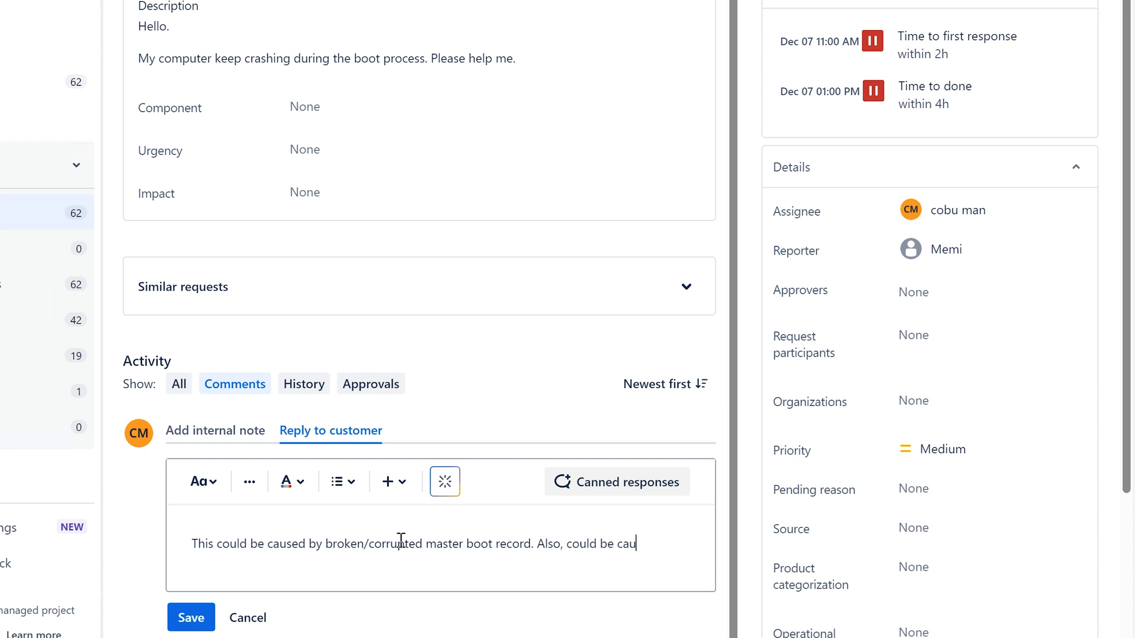
type("by bad hardward")
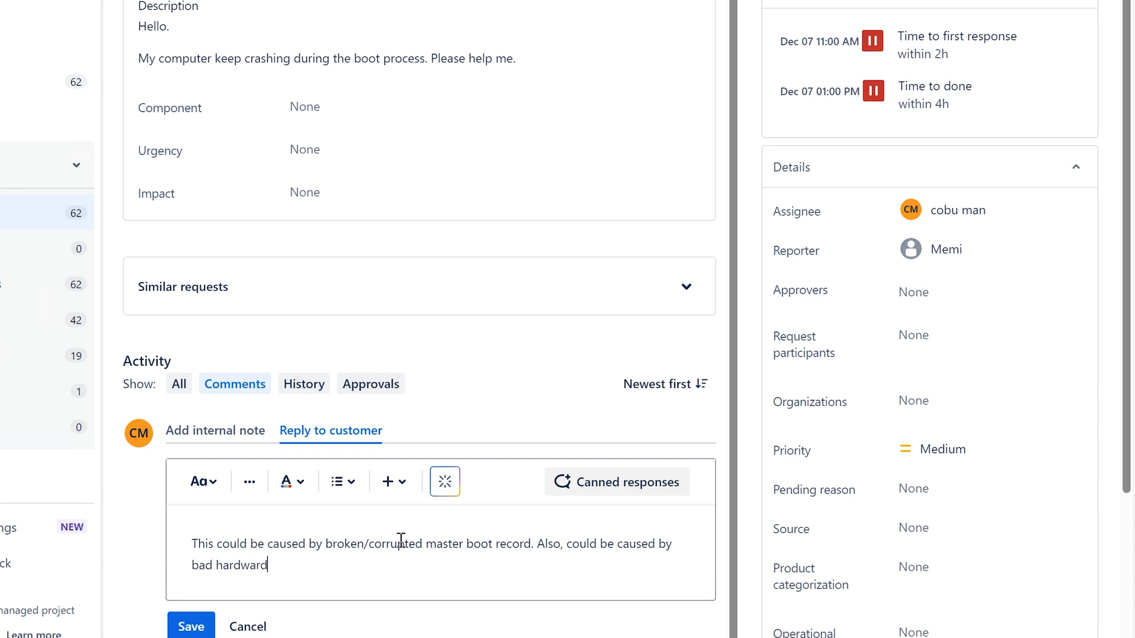
type(", for example: ")
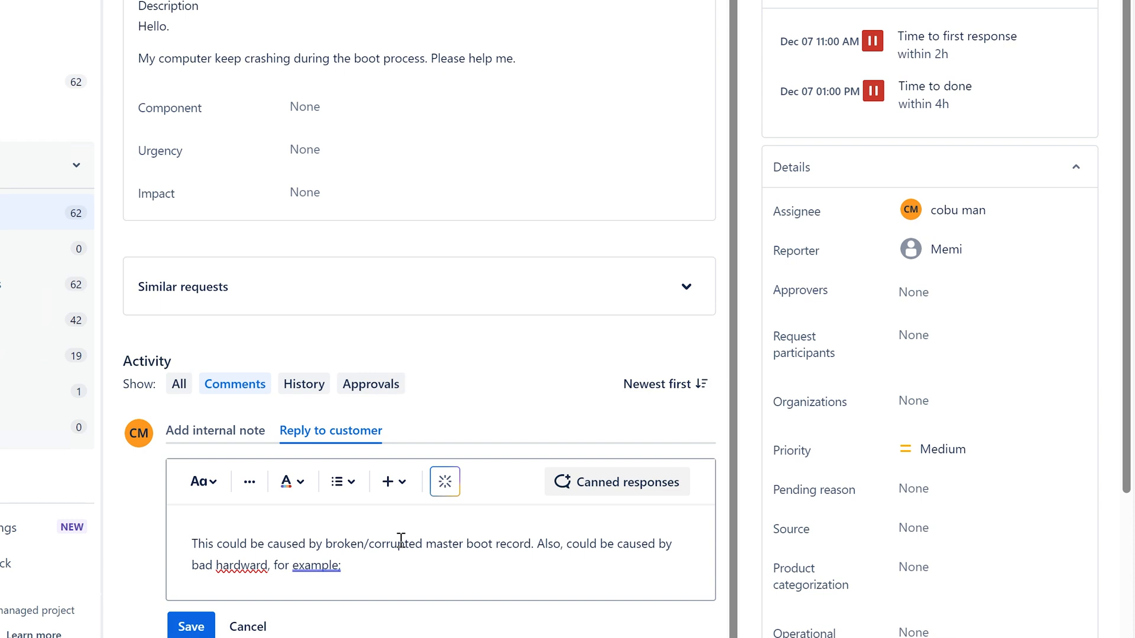
type("hdd, RAM, overheating and et c")
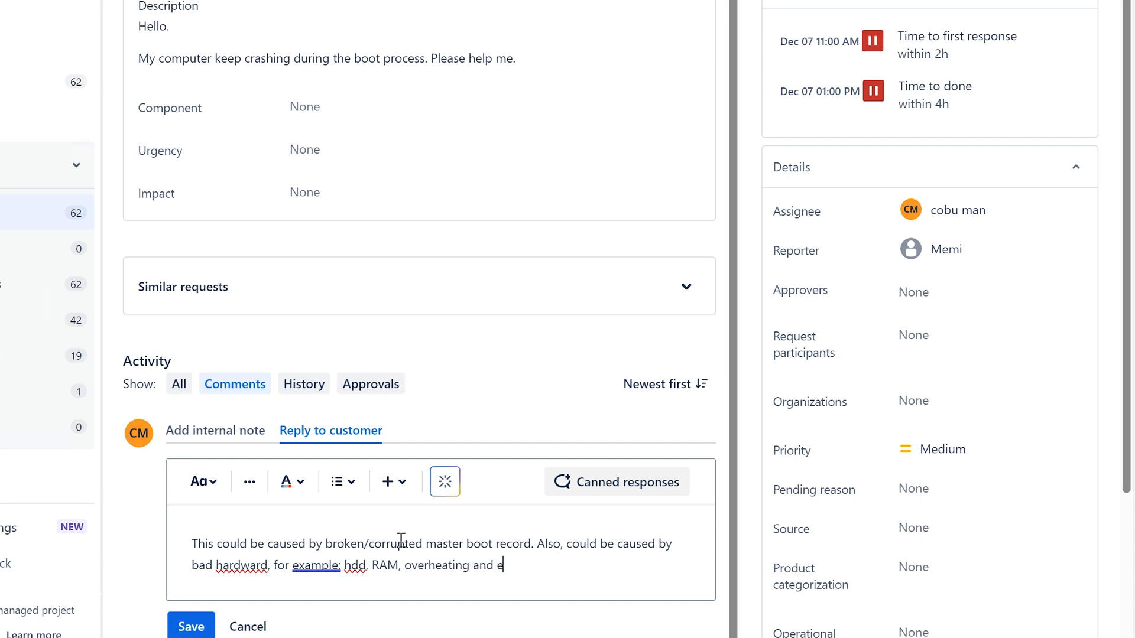
key("BackSpace")
key("BackSpace")
type("c...")
left_click(191, 626)
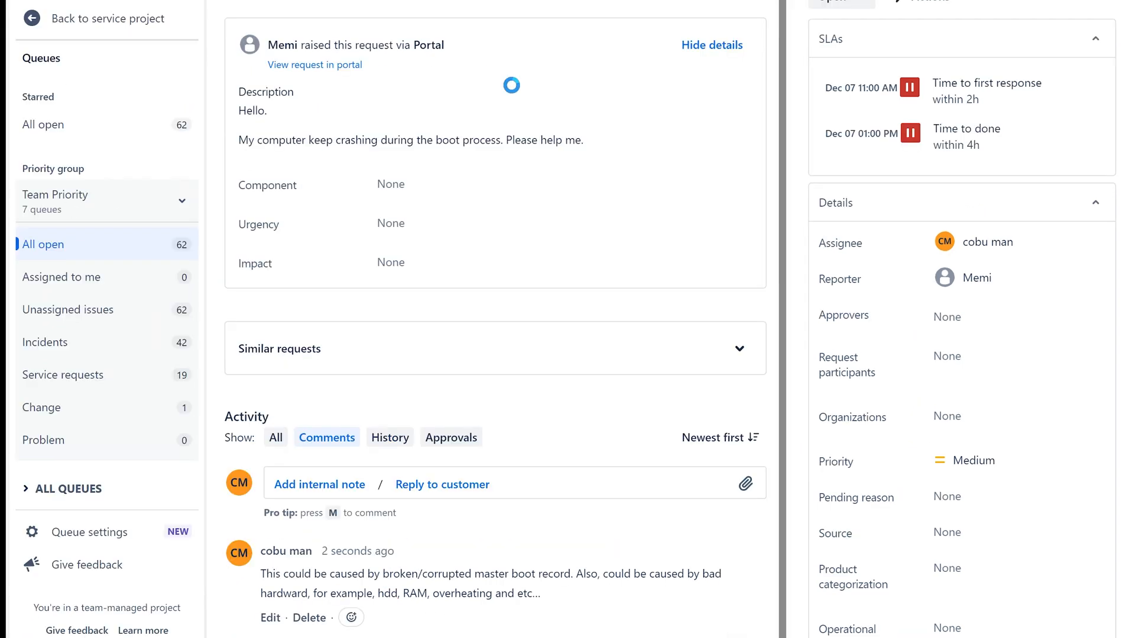
Step: Switch to Event Viewer and open the System log under Windows Logs
left_click_drag(463, 77, 459, 57)
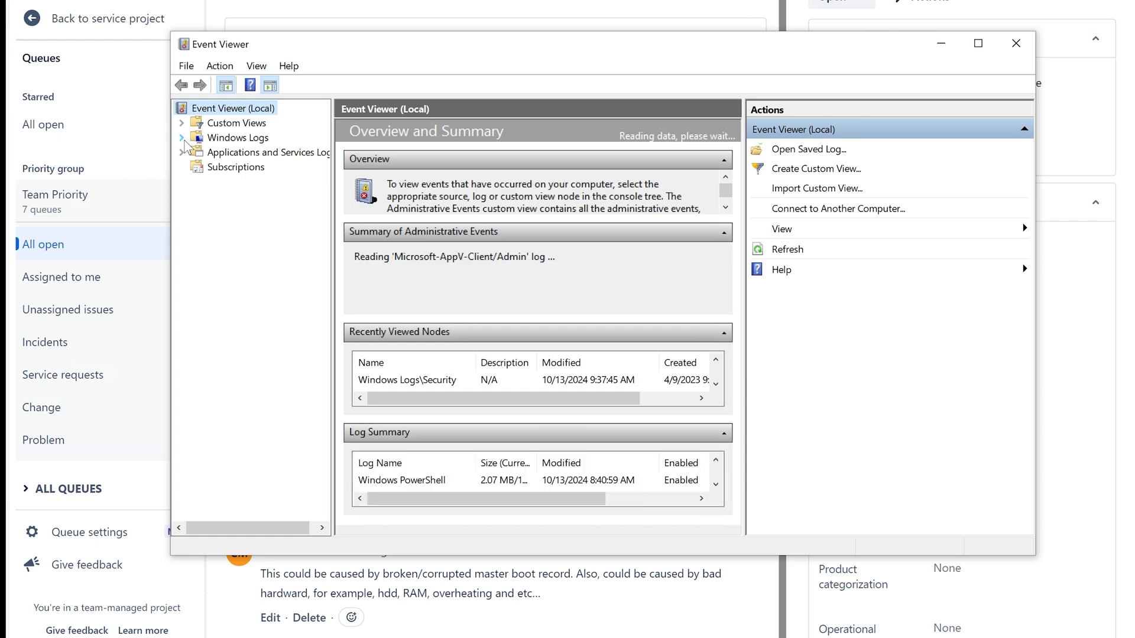
left_click(182, 138)
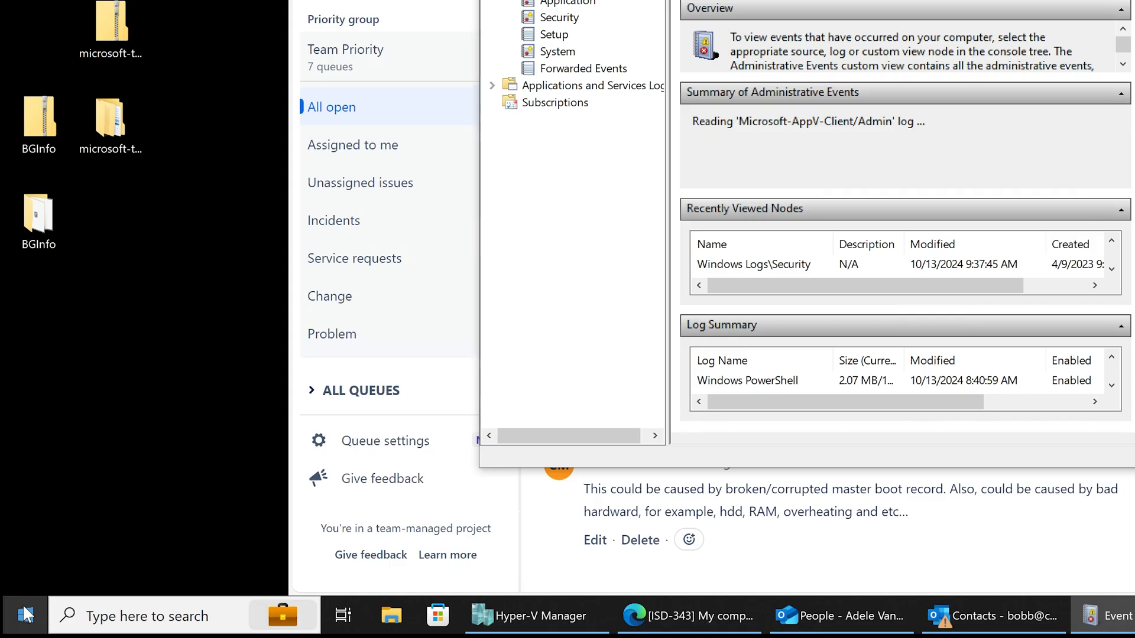
right_click(26, 614)
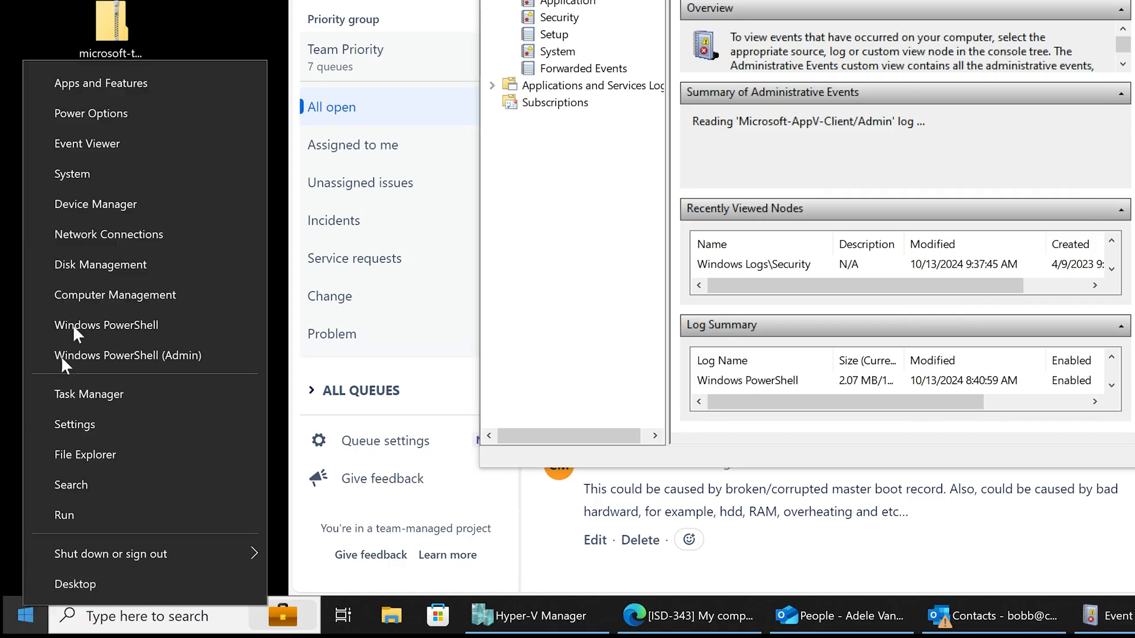
left_click(280, 88)
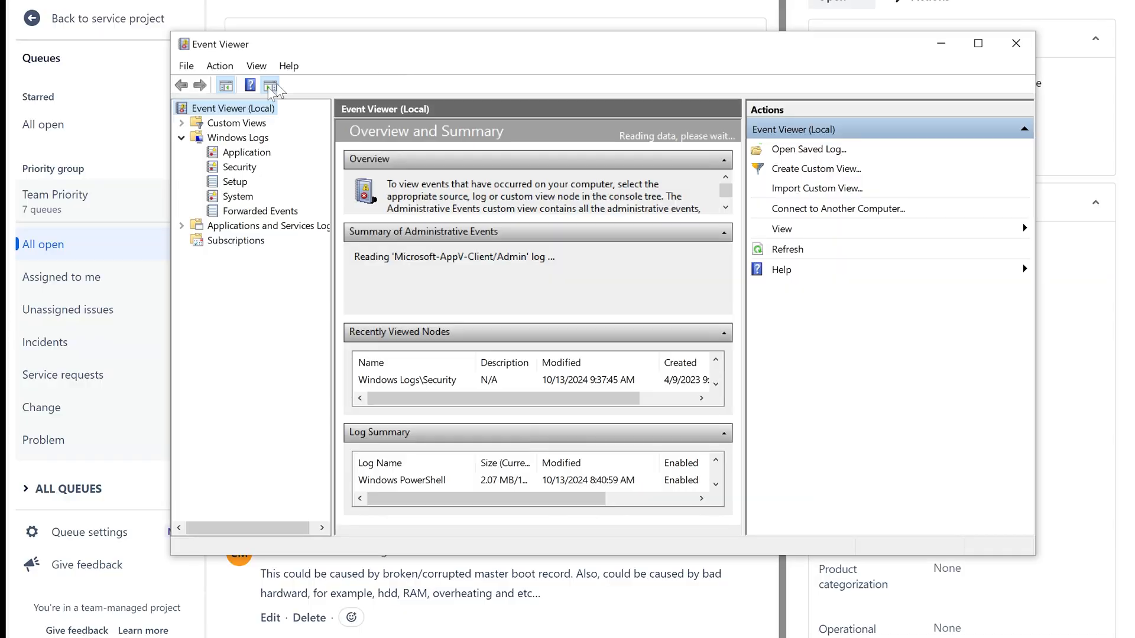
left_click(228, 197)
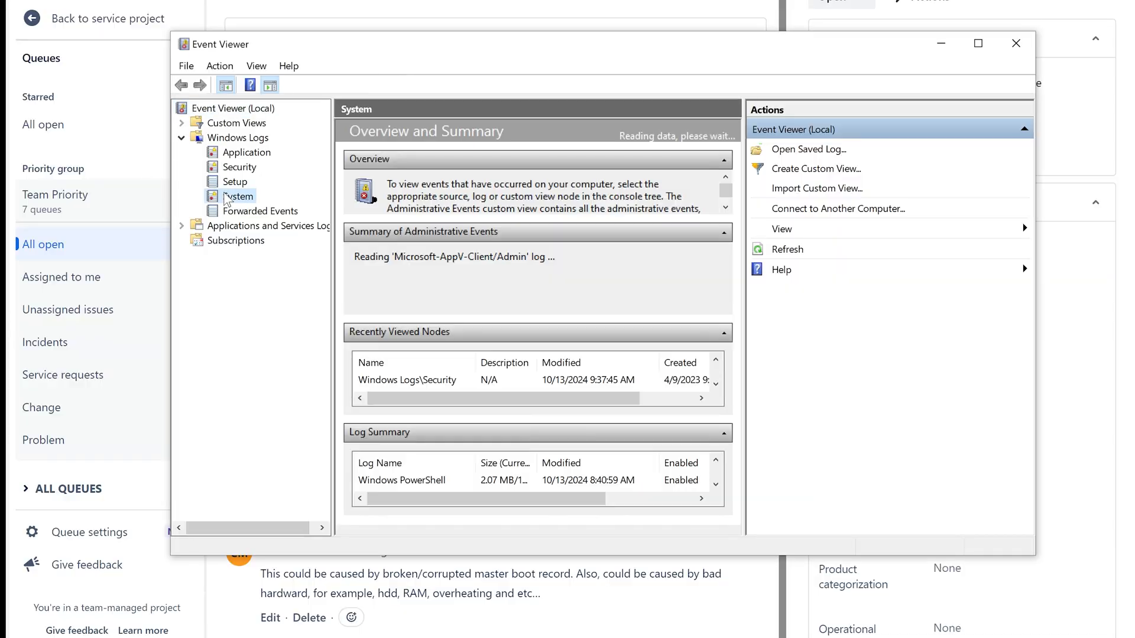
left_click(247, 140)
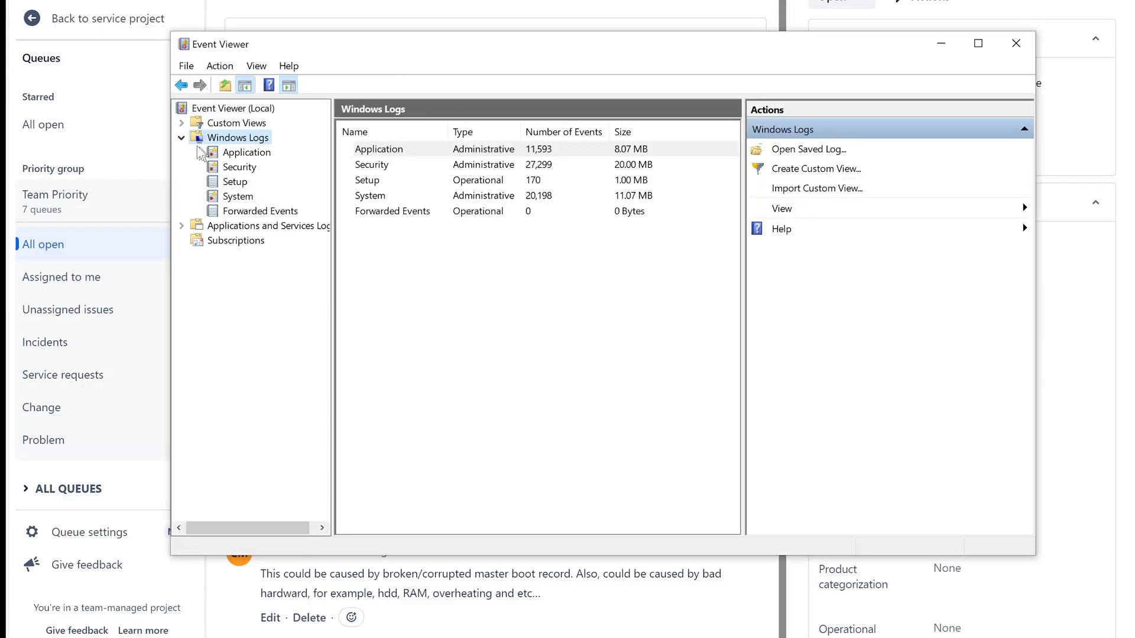
left_click(238, 196)
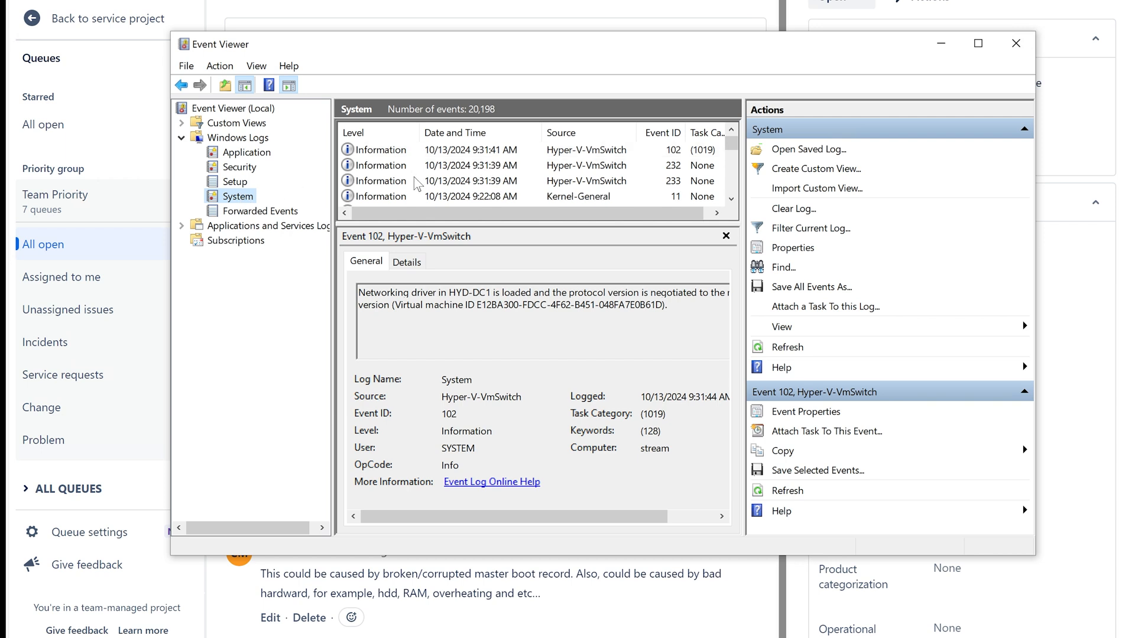
Step: Examine the System log's entries, including the Volsnap error, and enlarge the event list to show more rows
scroll(420, 182, "down", 3)
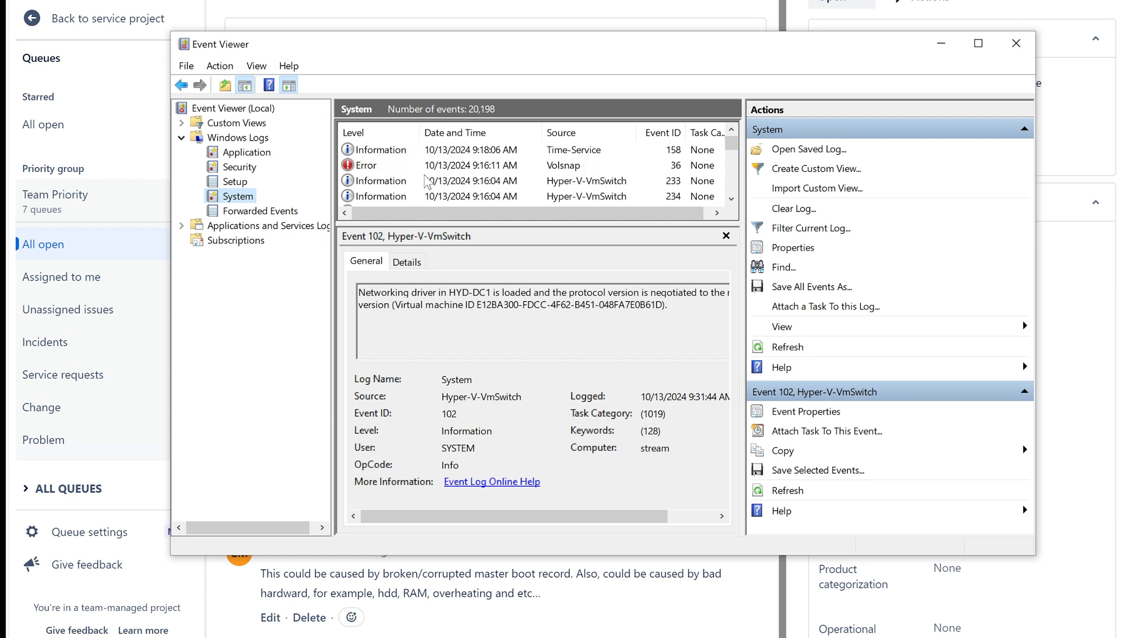
left_click(376, 166)
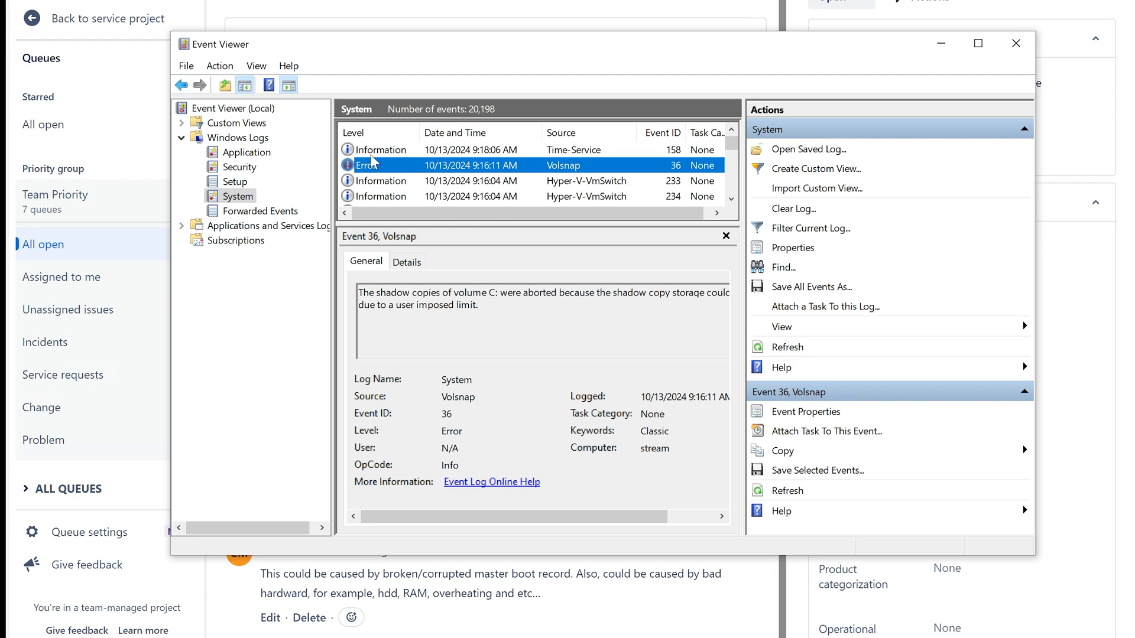
left_click(376, 180)
left_click(374, 166)
scroll(374, 172, "down", 2)
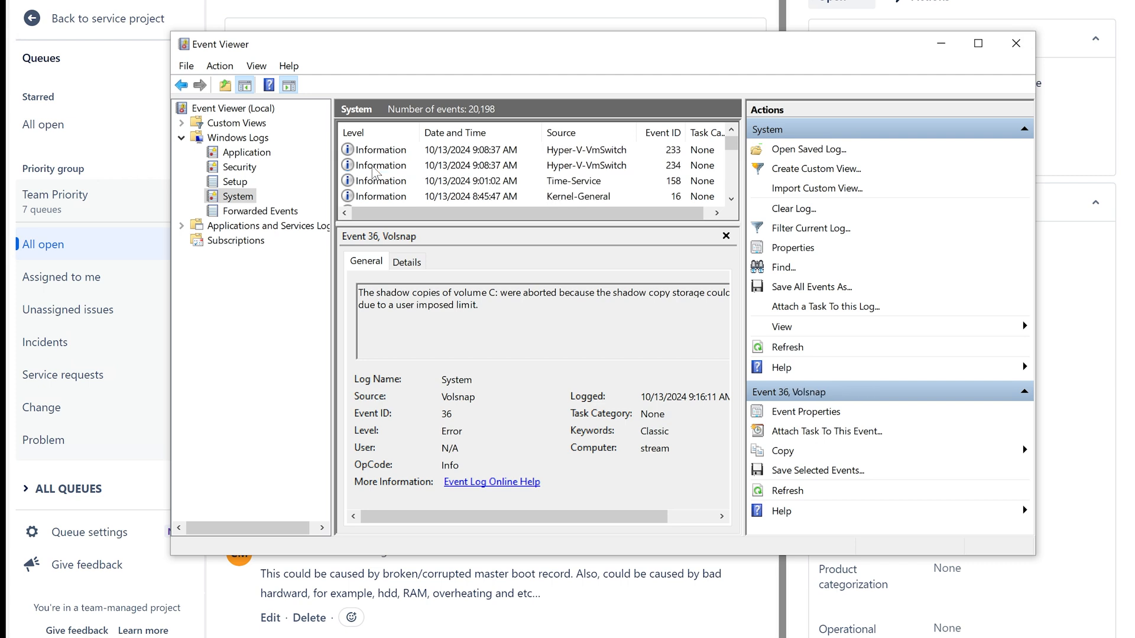
scroll(373, 168, "down", 3)
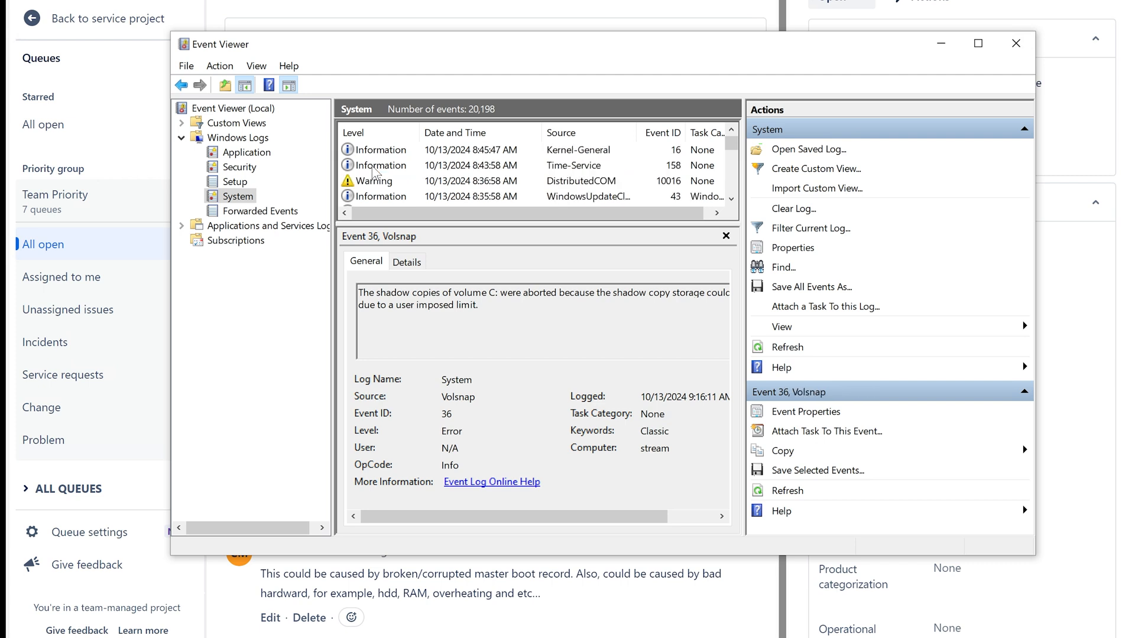
left_click_drag(508, 225, 535, 352)
left_click(493, 244)
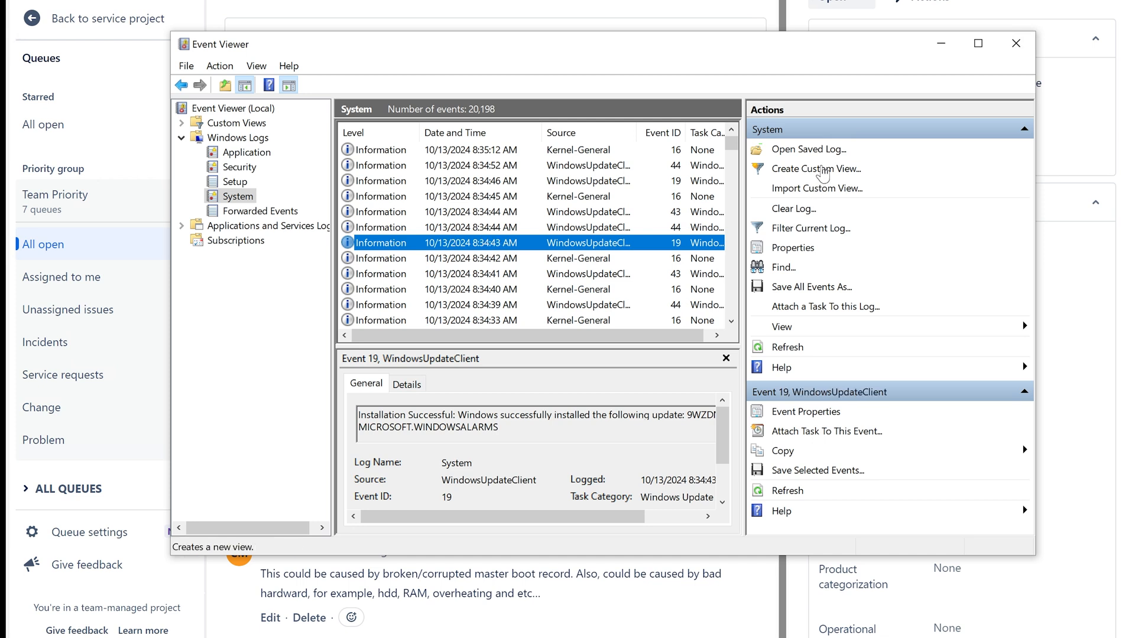
Step: Start a custom view of the System log filtered to Critical and Error events logged in the last 12 hours
left_click(823, 171)
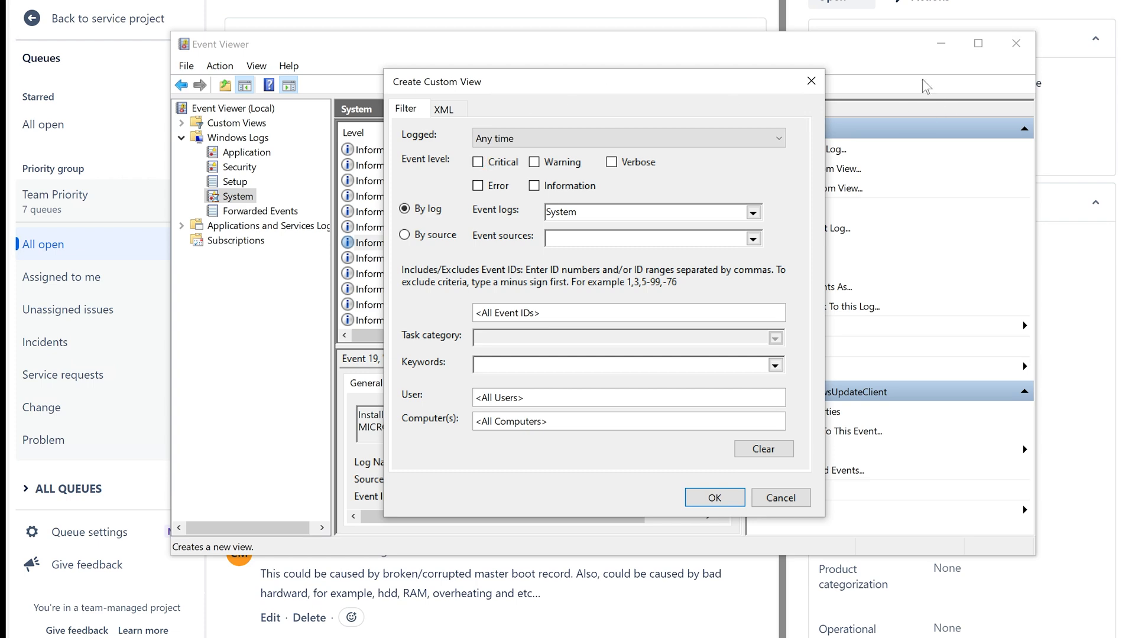
left_click(811, 80)
left_click(819, 172)
left_click(478, 163)
left_click(478, 185)
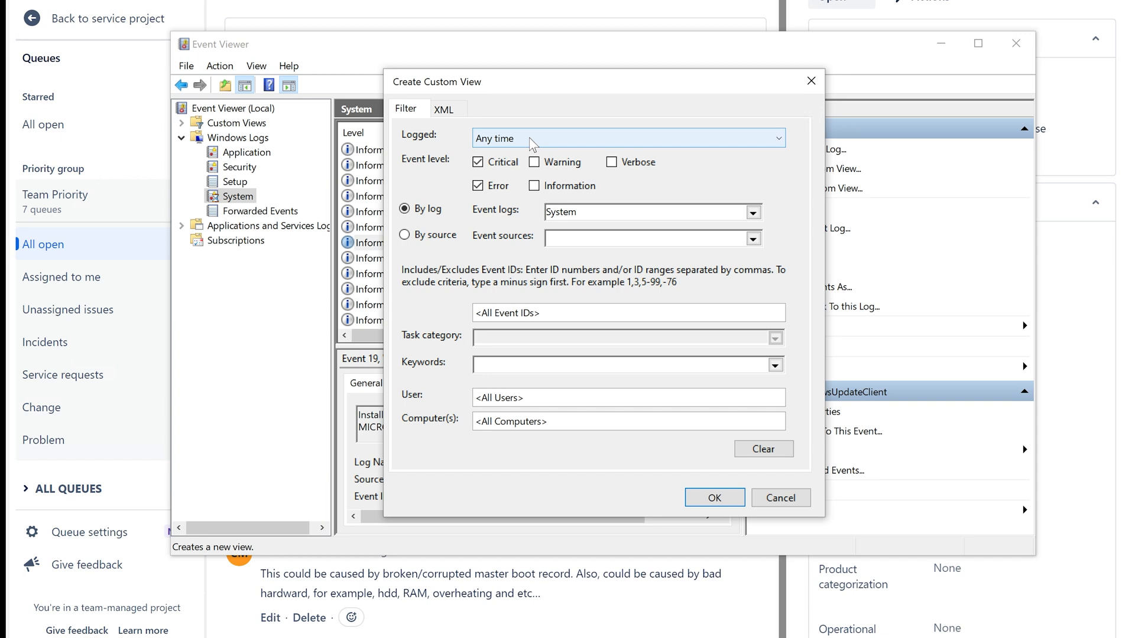
left_click(534, 142)
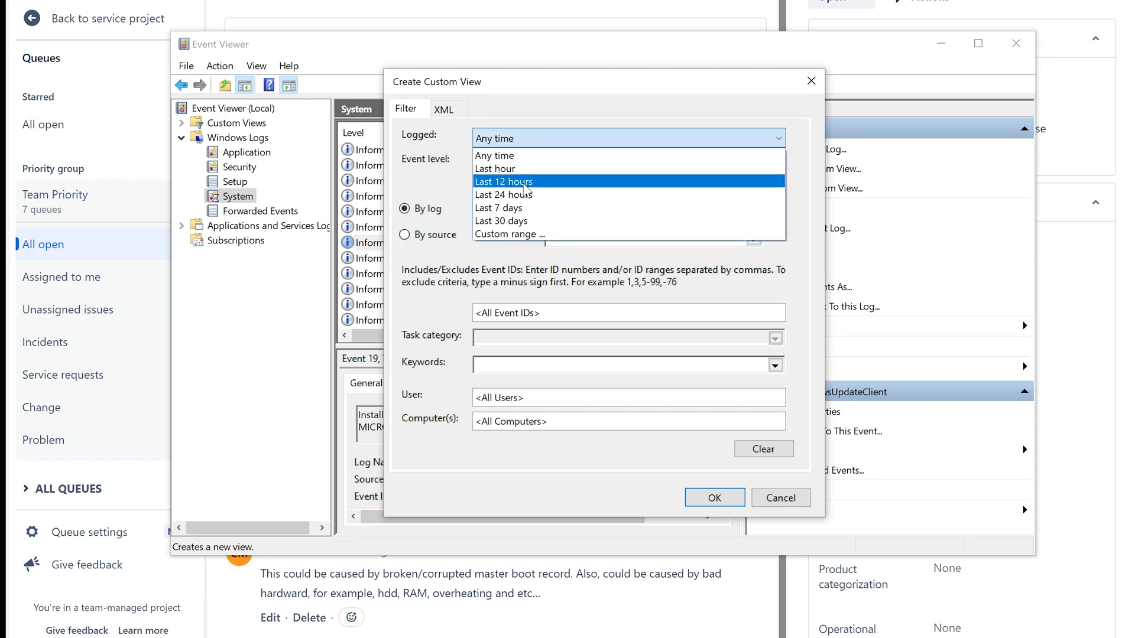
left_click(526, 182)
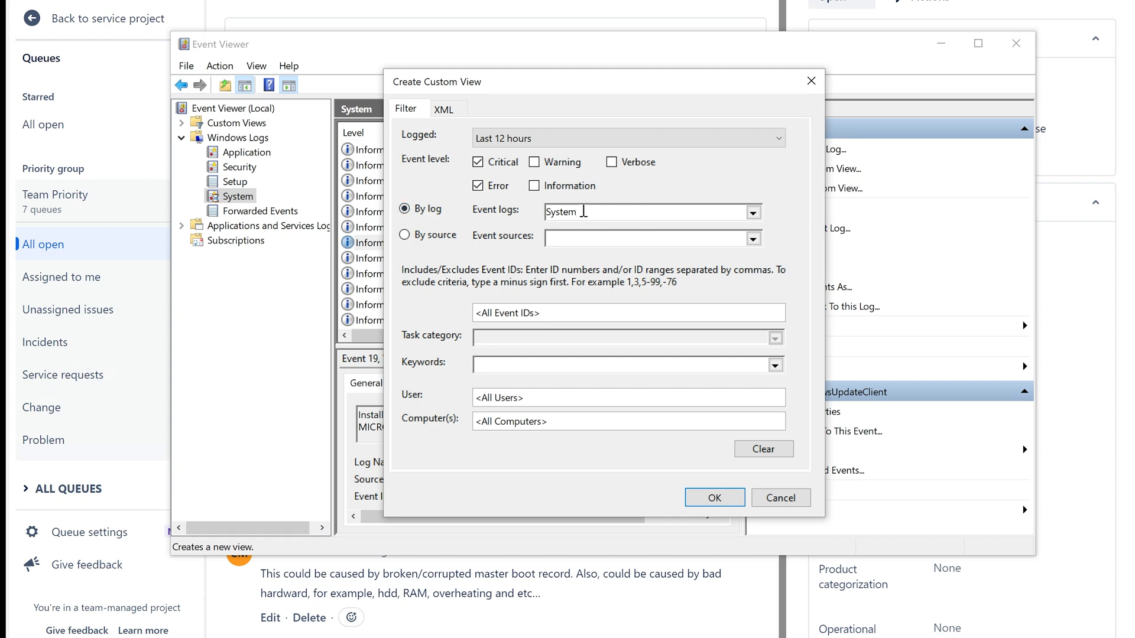
Step: Save the Critical and Error filter as a custom view named New View for all users
left_click(714, 499)
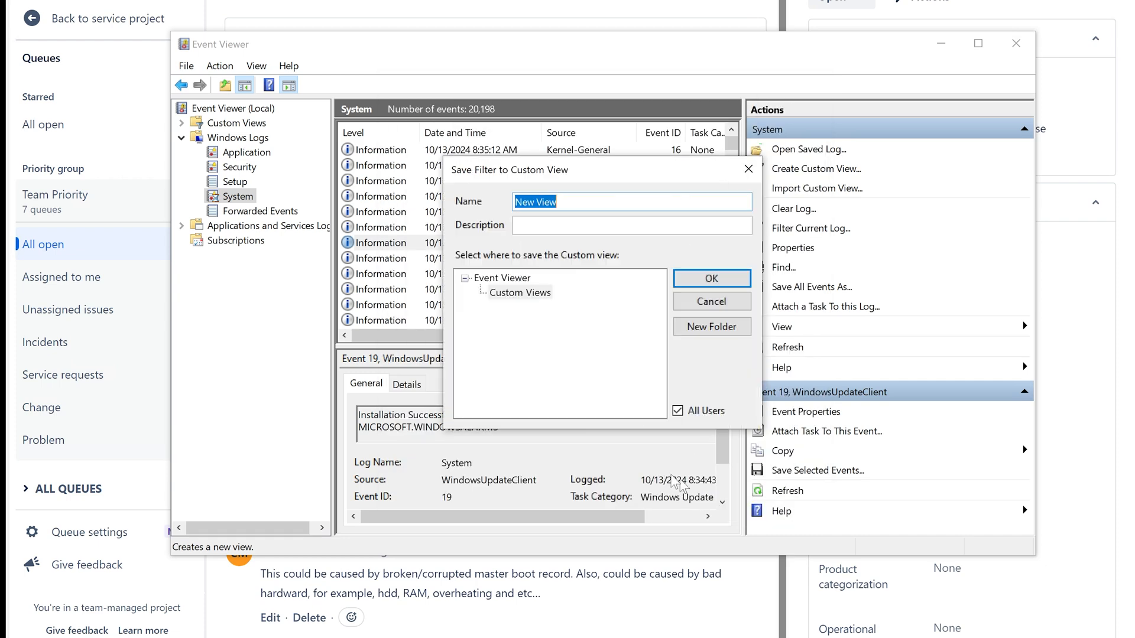
left_click(719, 283)
left_click(603, 380)
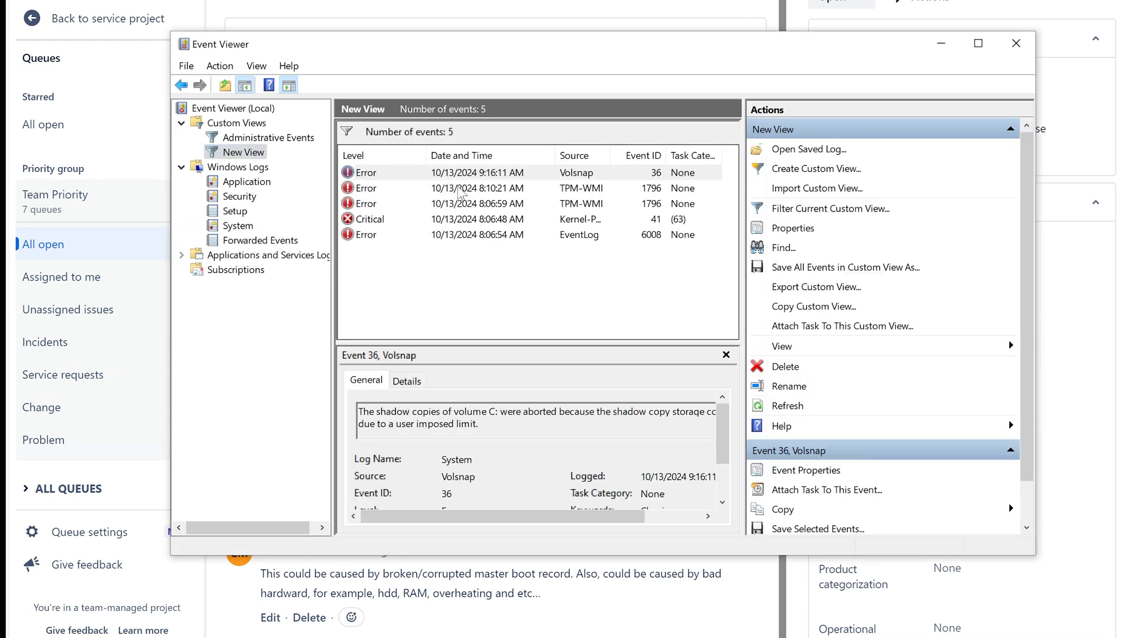
Step: Examine the TPM-WMI and EventLog errors listed in the custom view
left_click(462, 189)
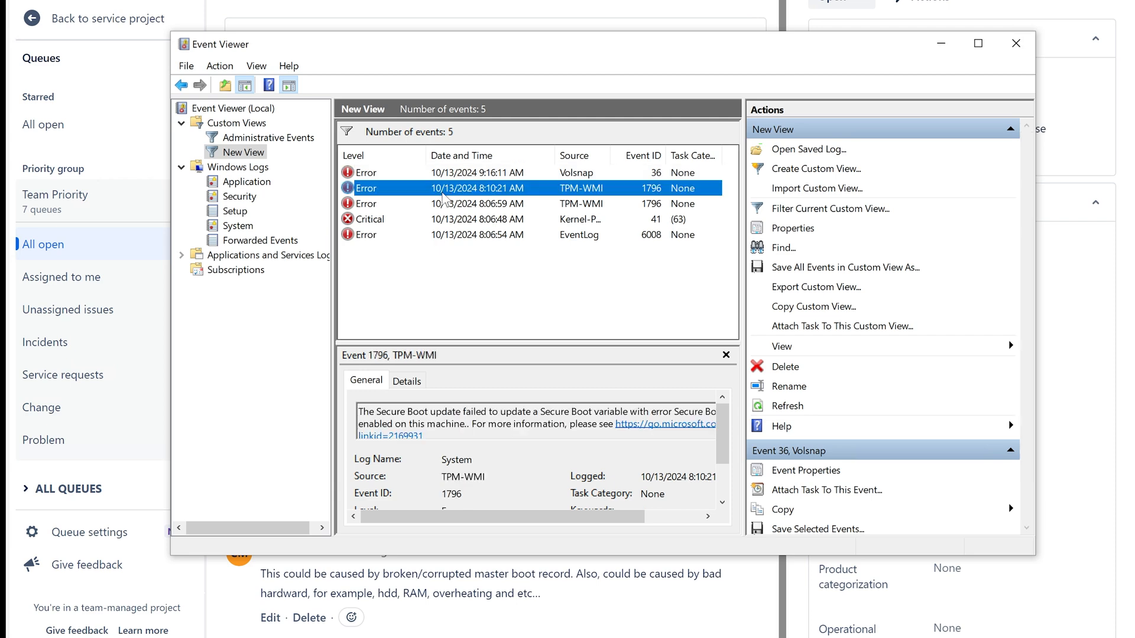
left_click(422, 204)
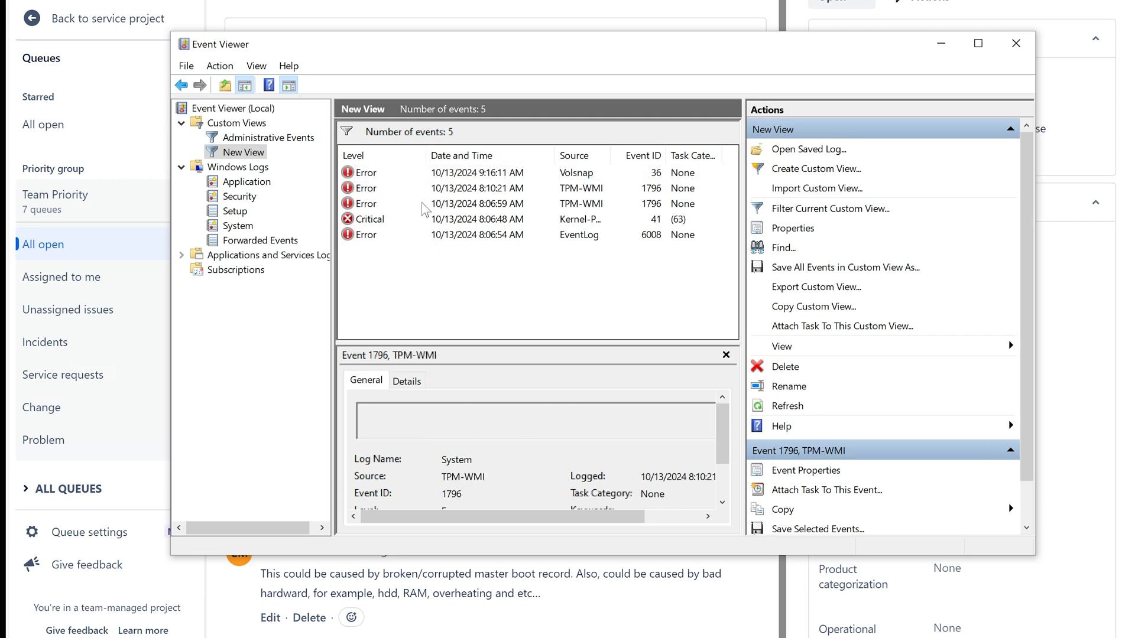
left_click(412, 234)
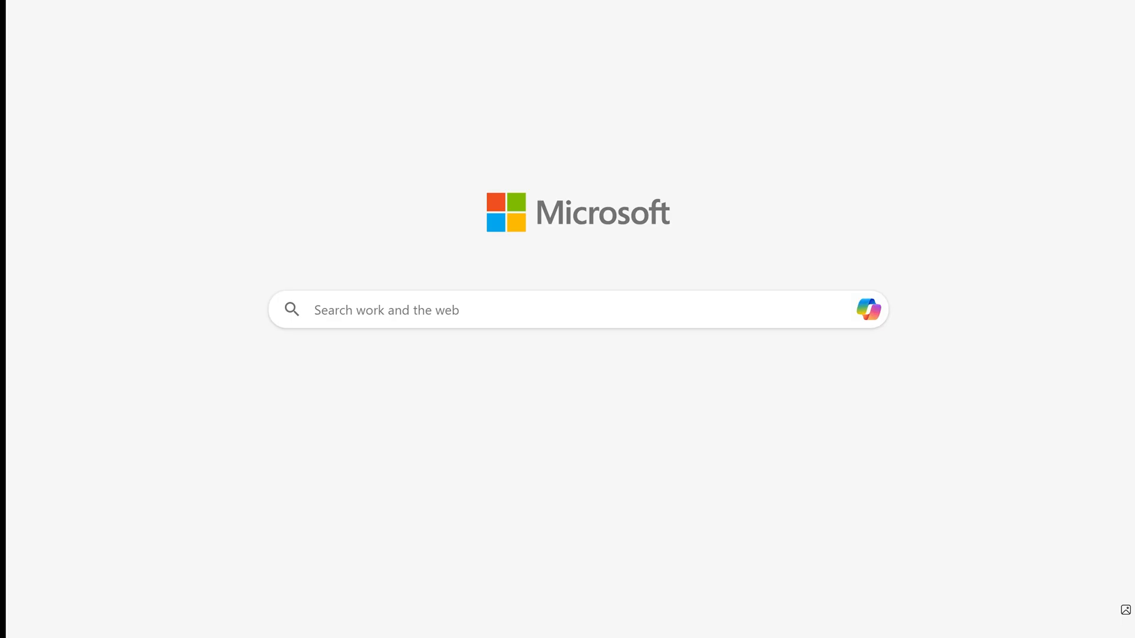
Step: Switch to the web browser, open Google and search for ".dmp file viewer"
type("go")
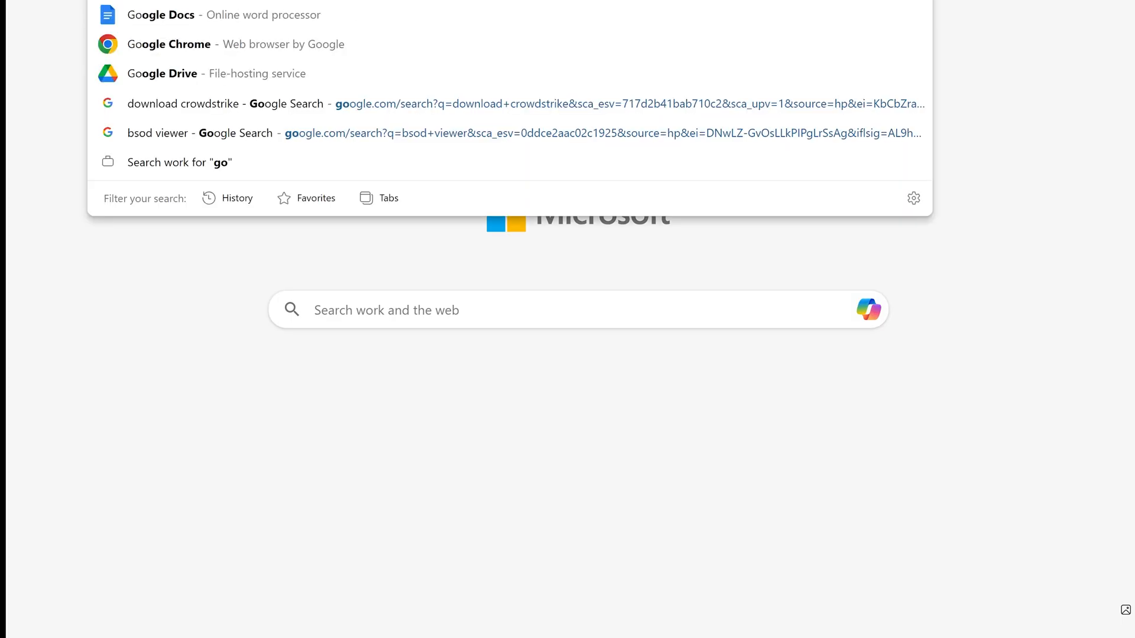
key("Return")
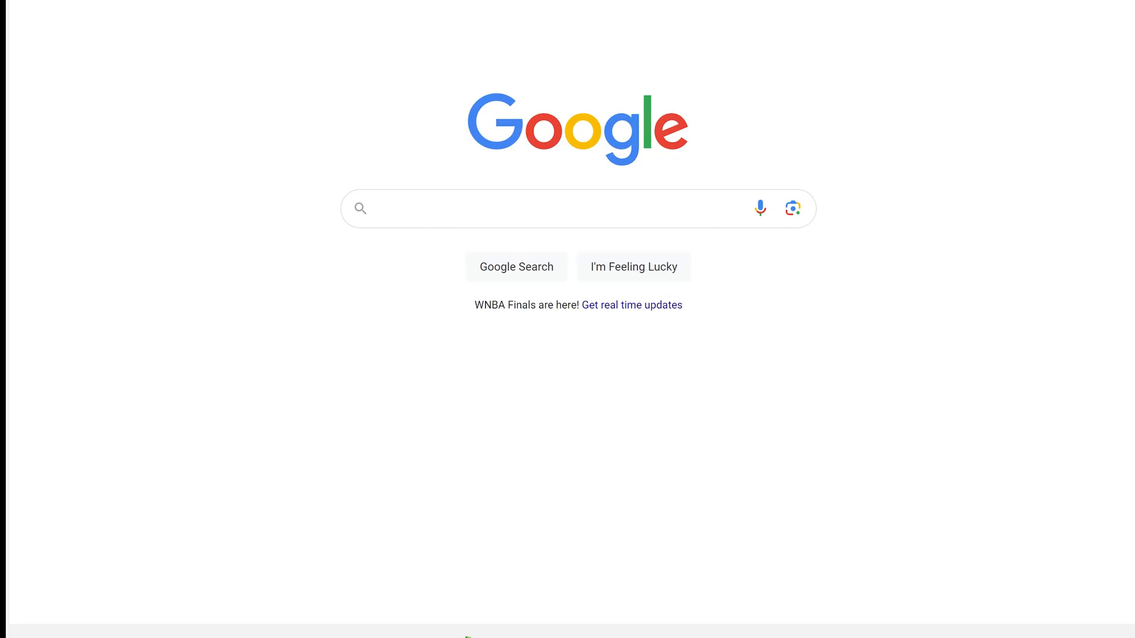
type(".")
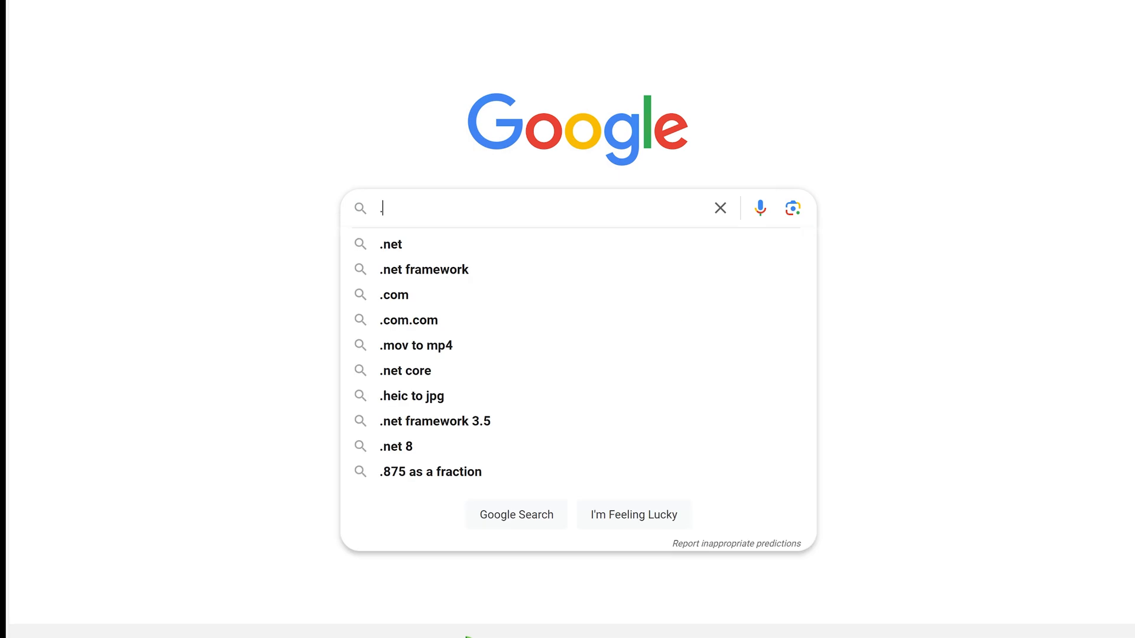
type("dmp")
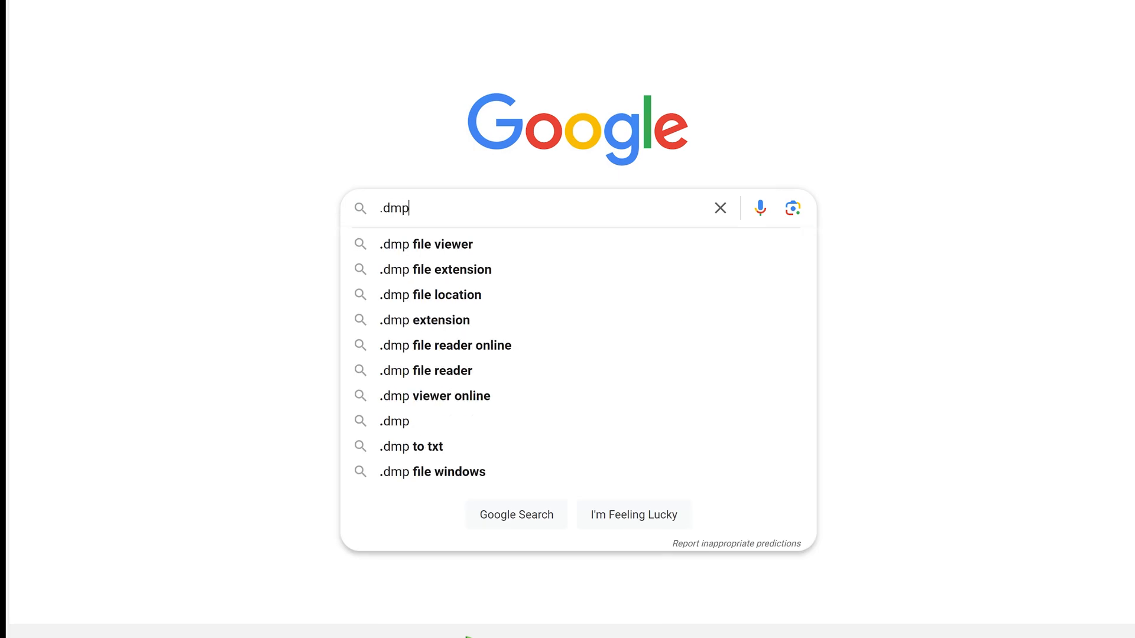
key("Down")
key("Return")
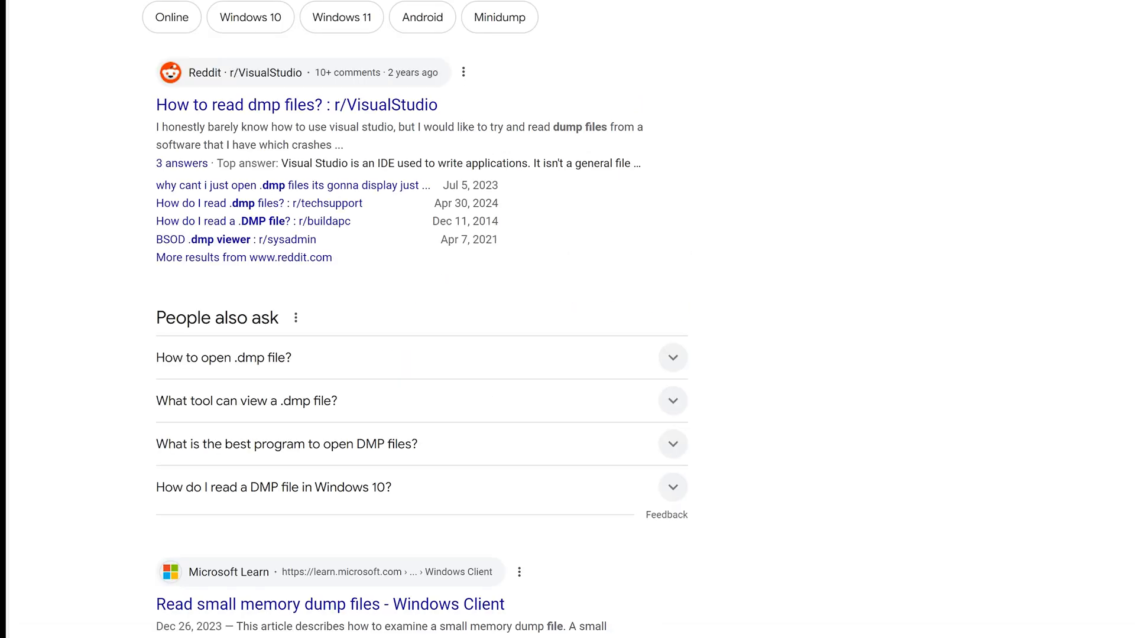
Step: Open the Microsoft Learn result on reading small memory dump files and read through to the section on tools for reading them
scroll(639, 210, "down", 5)
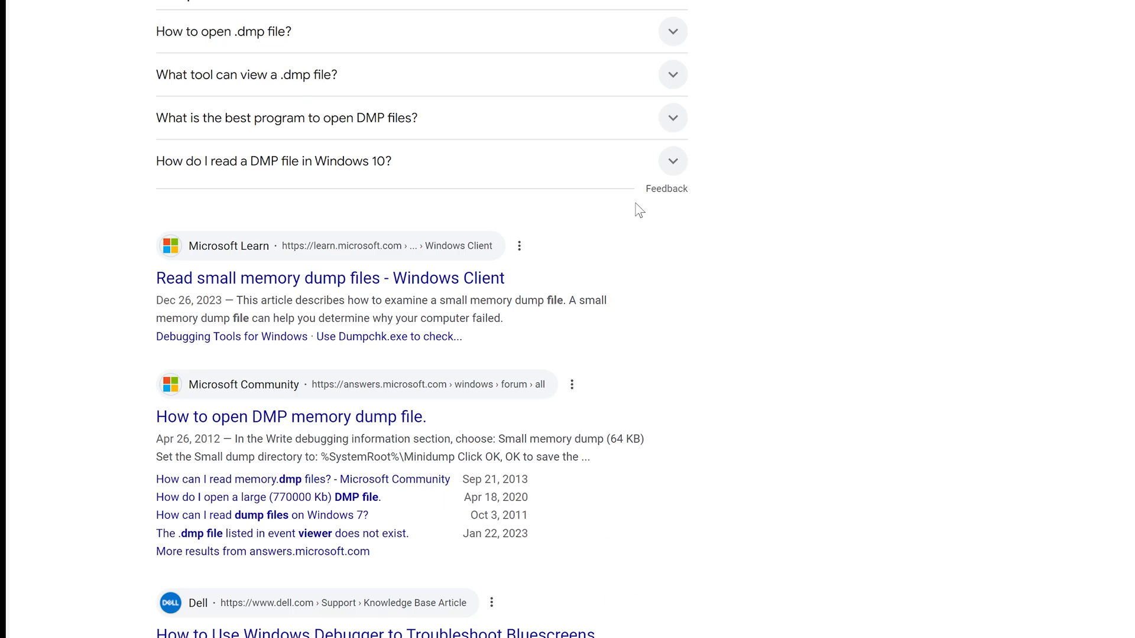
scroll(640, 210, "down", 1)
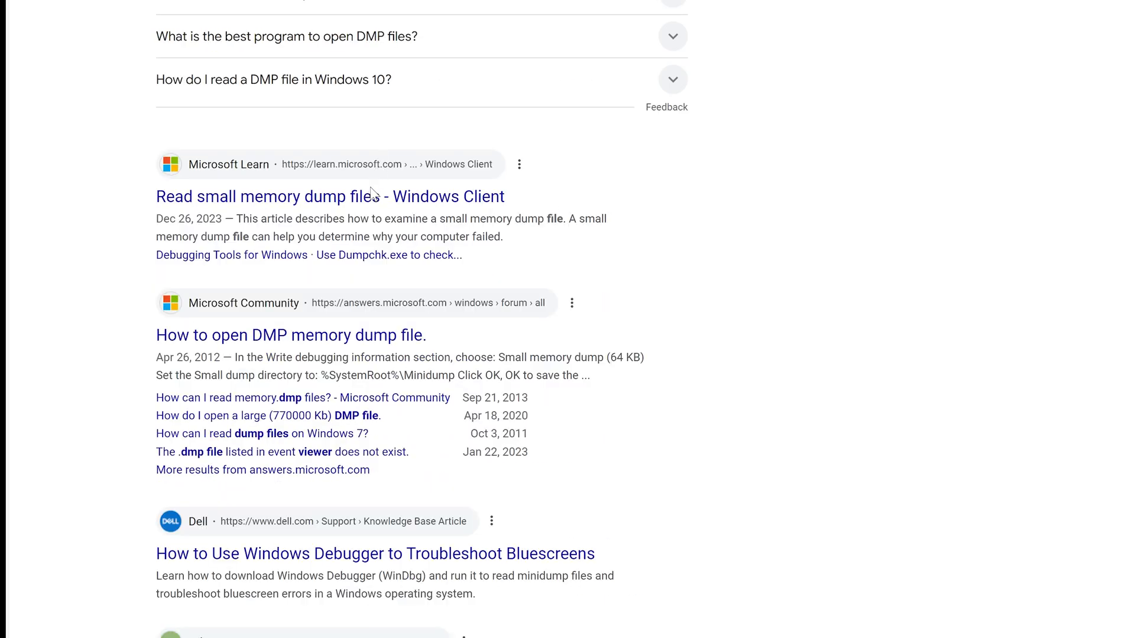
left_click(375, 195)
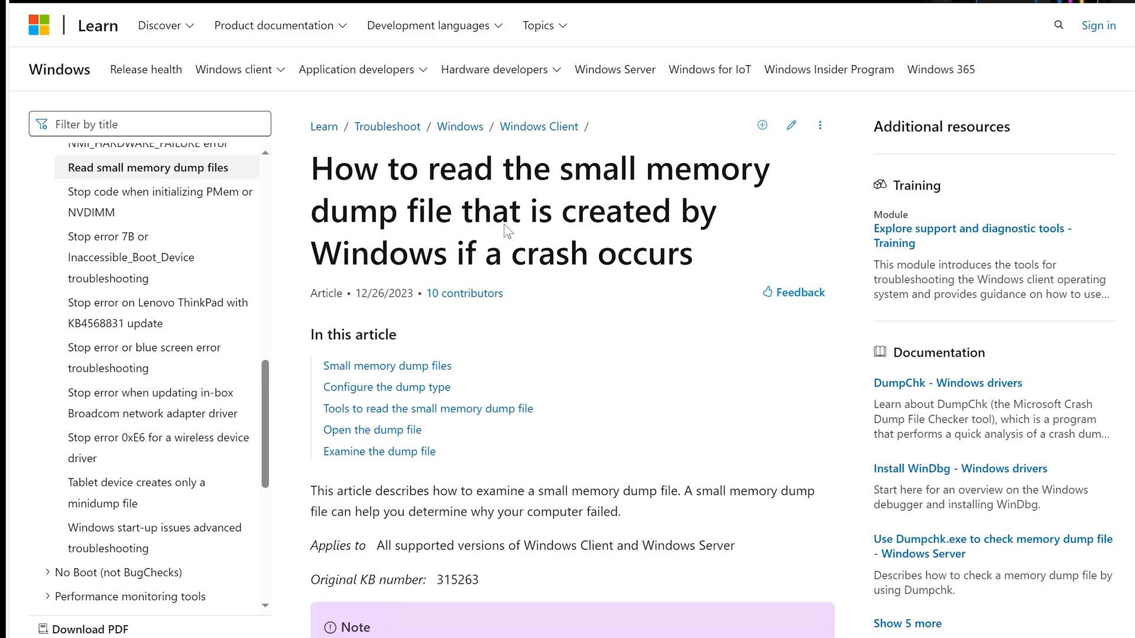
scroll(507, 230, "down", 3)
scroll(561, 231, "down", 5)
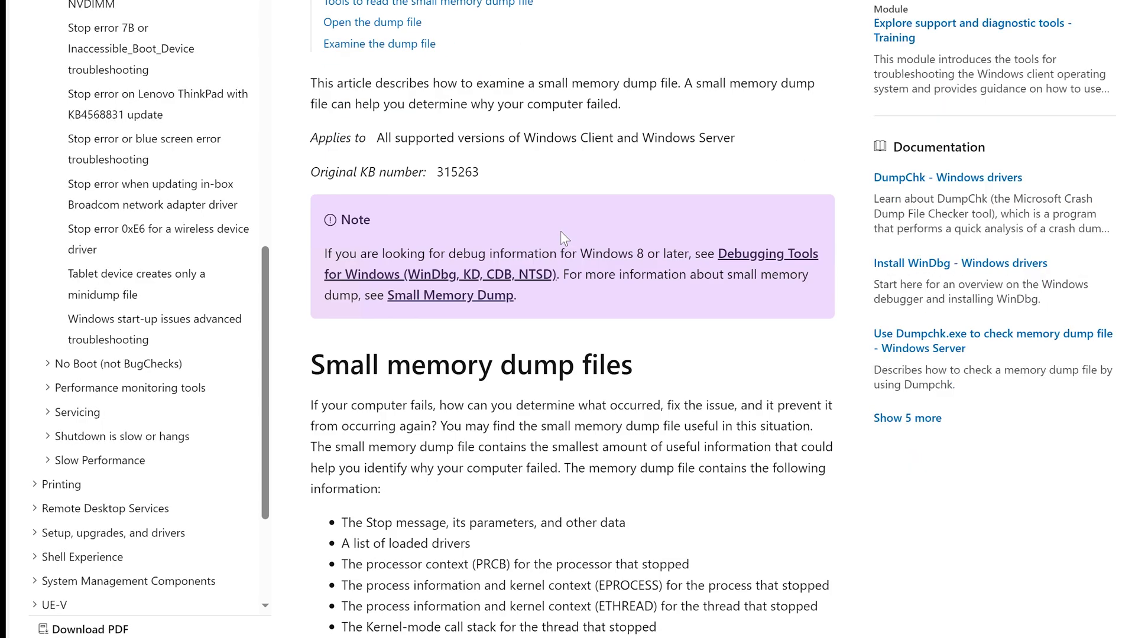
scroll(560, 232, "down", 12)
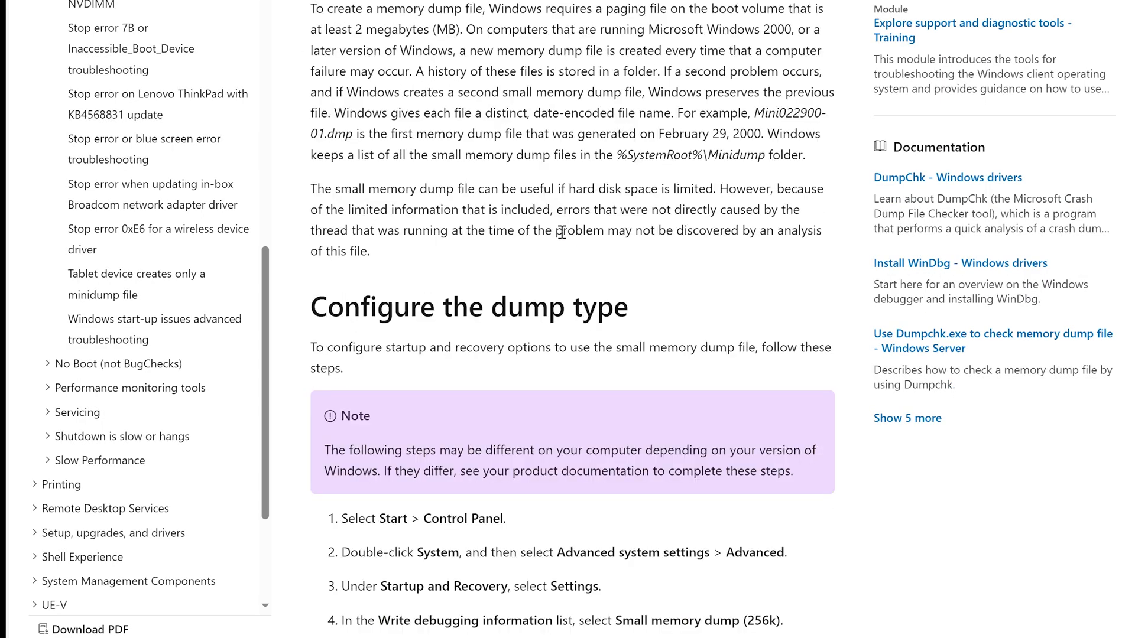
scroll(562, 232, "down", 15)
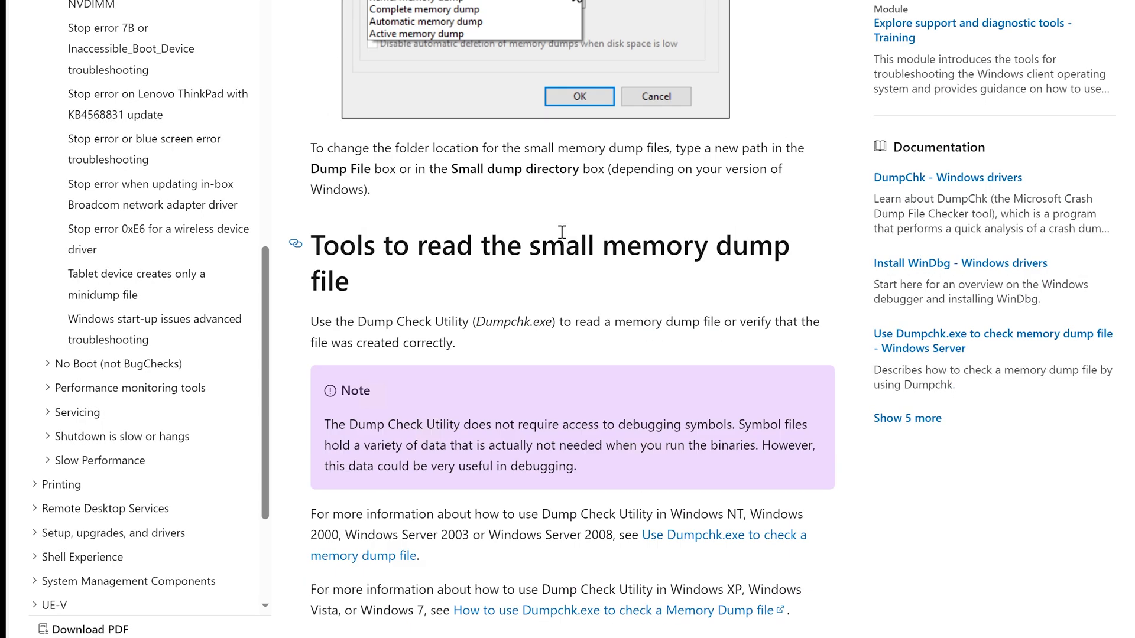
scroll(562, 238, "down", 2)
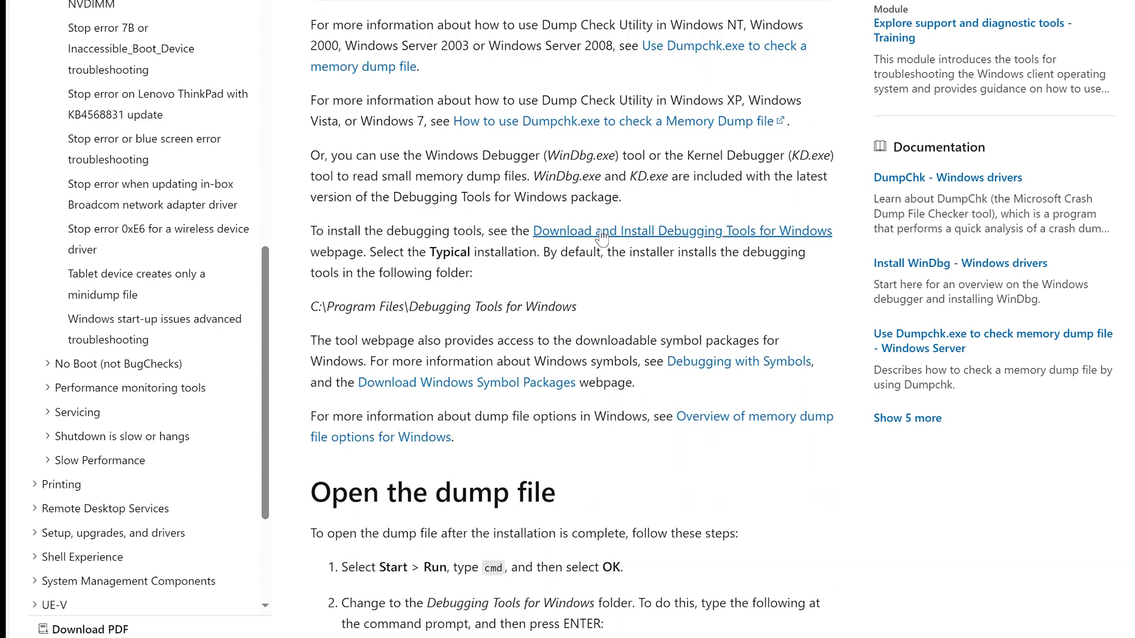
Step: Open the linked Download and Install Debugging Tools for Windows page and review its installation options
left_click(671, 235)
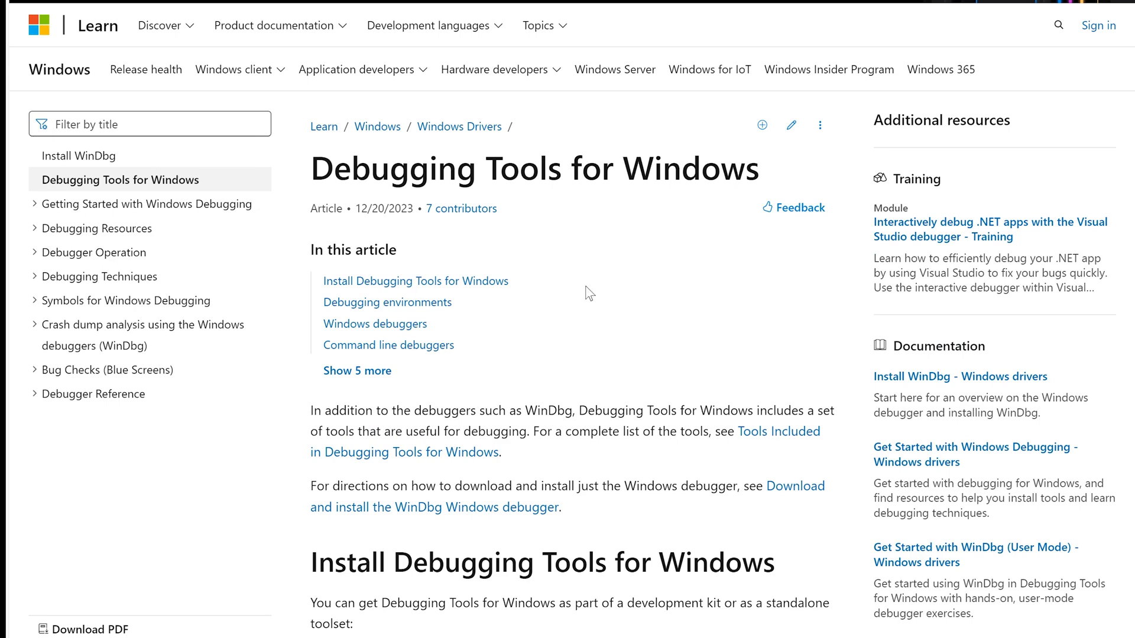
scroll(542, 331, "down", 10)
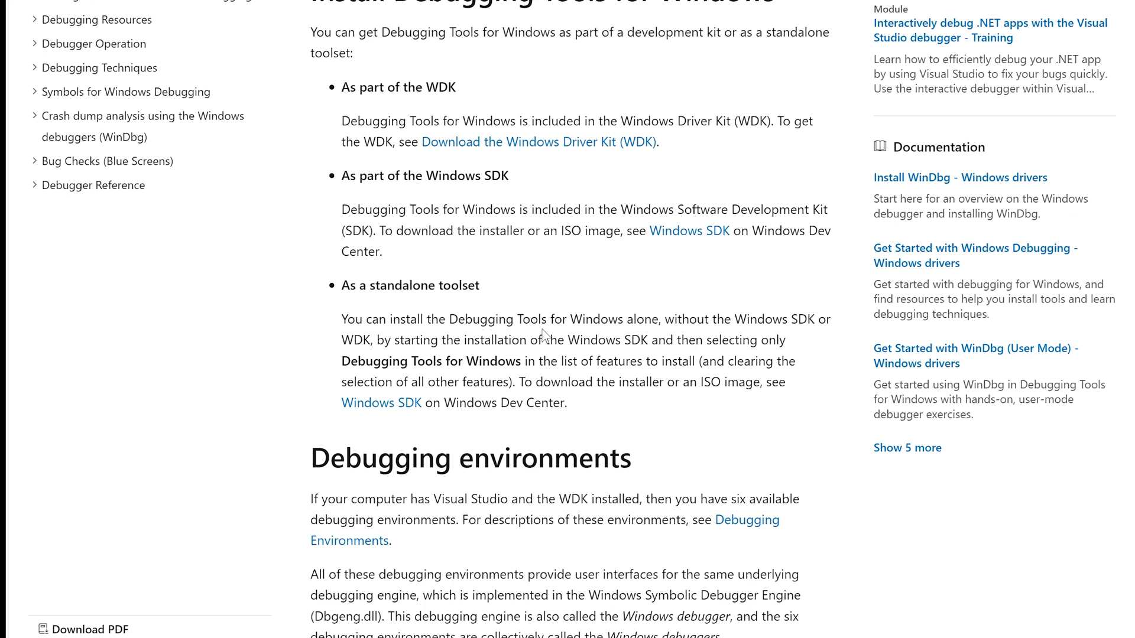
scroll(543, 334, "down", 7)
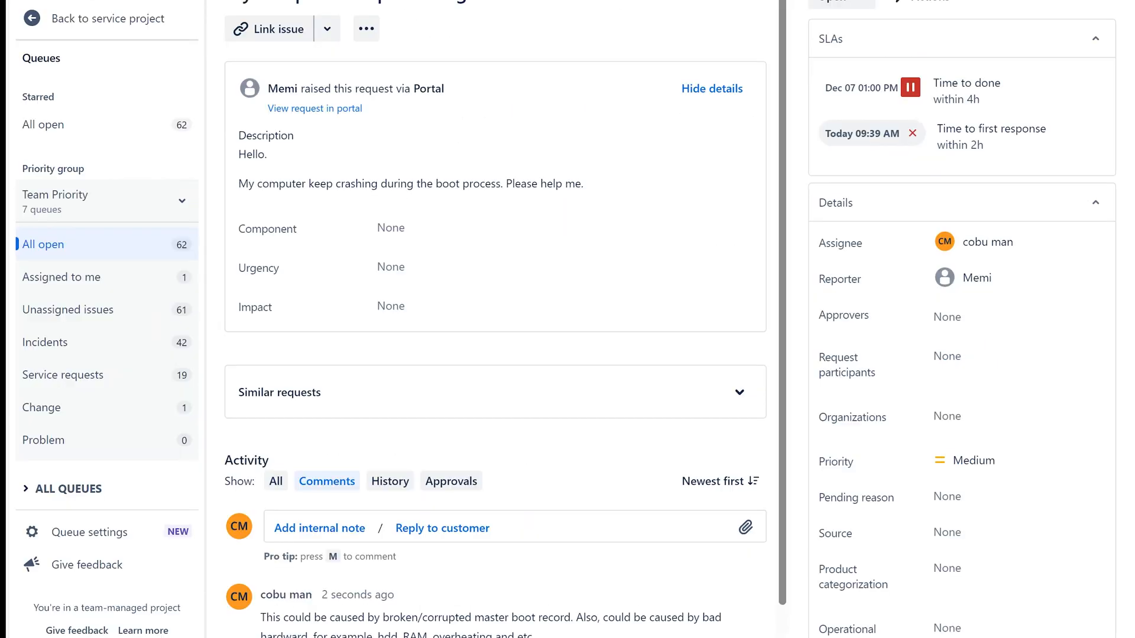
Step: Return to the ticket about the computer crashing during boot and set its status to Resolved
scroll(550, 349, "down", 1)
scroll(550, 349, "up", 1)
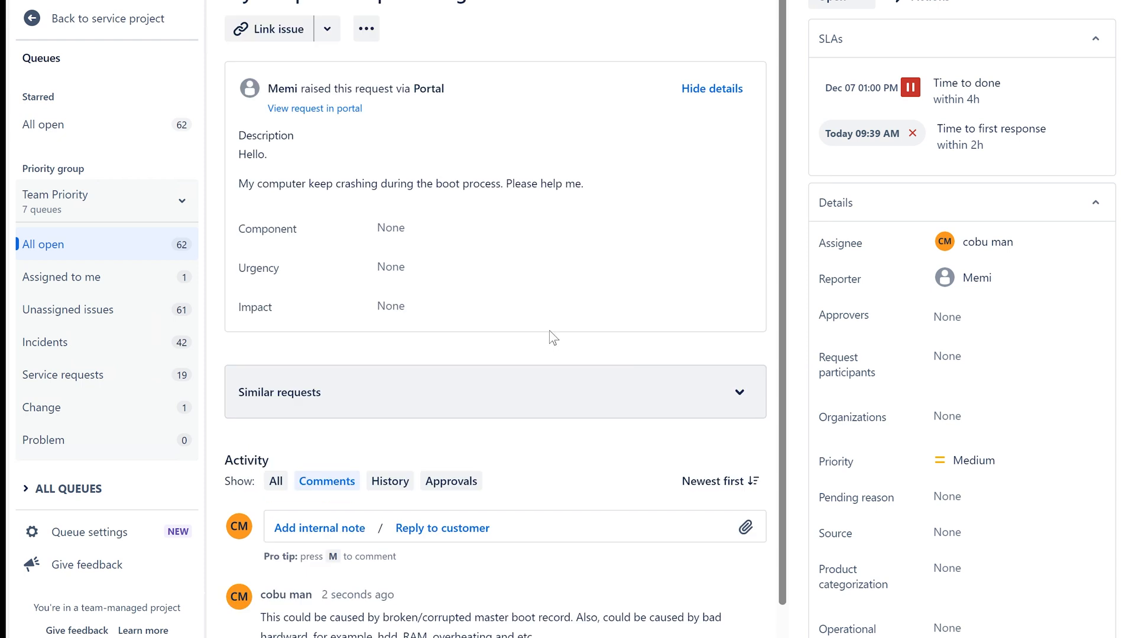
left_click(842, 3)
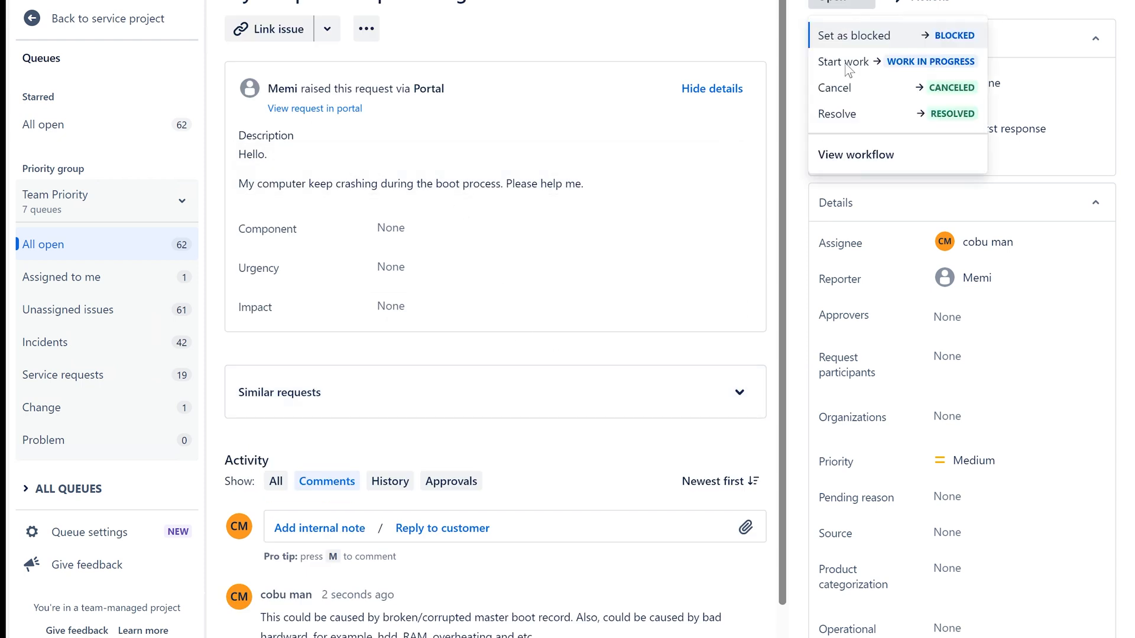
left_click(869, 118)
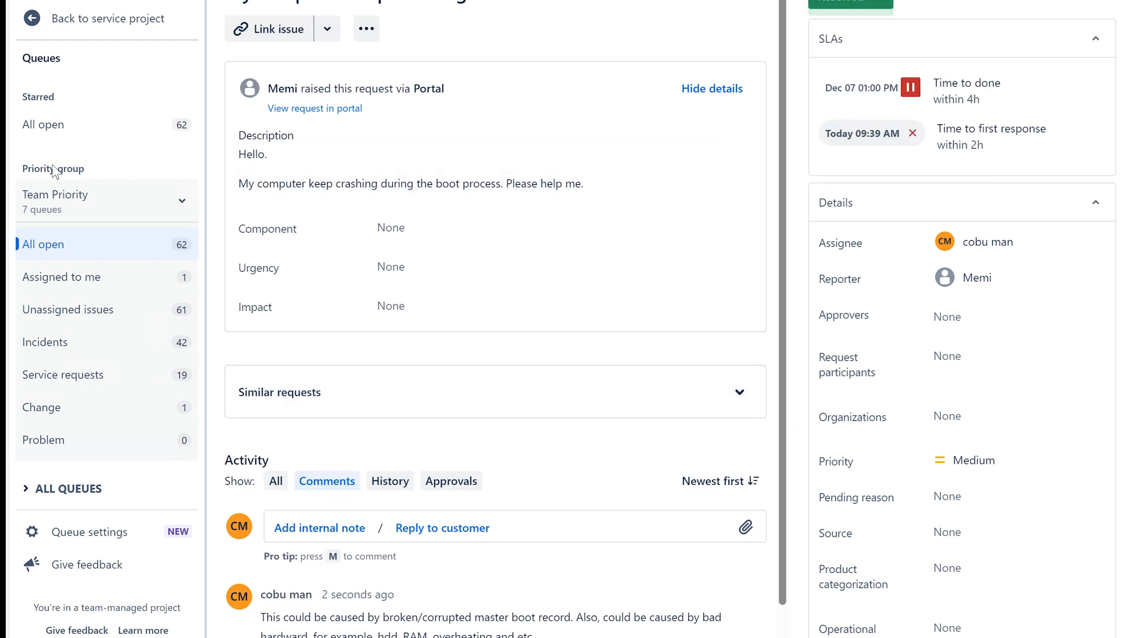
Step: Open the "Cursor jumps around" ticket from the All open queue and assign it to yourself
left_click(71, 253)
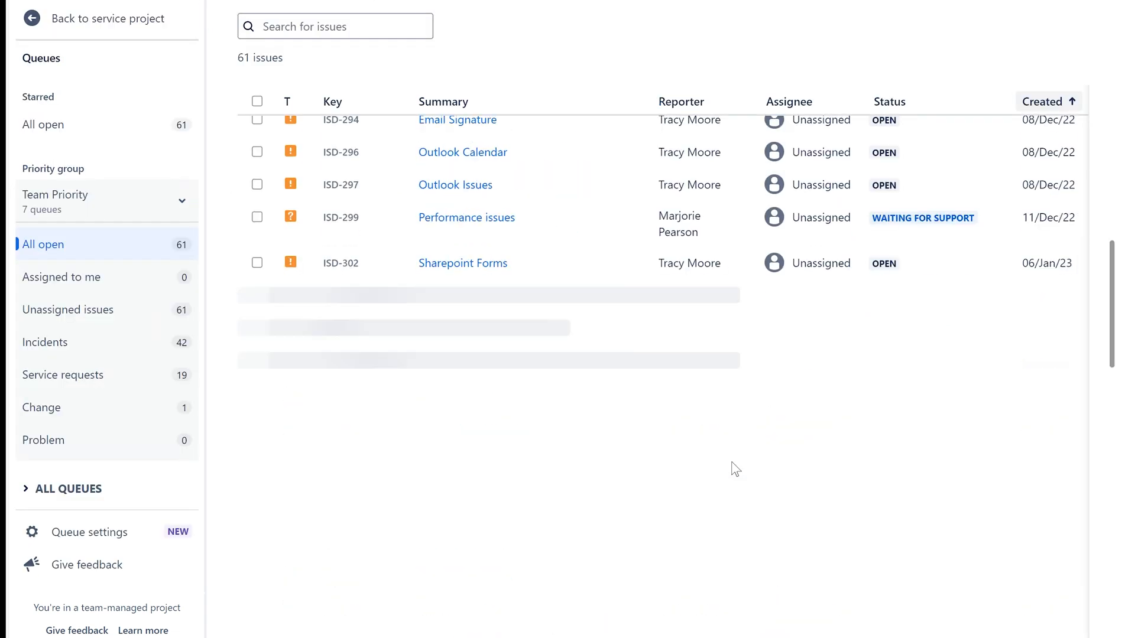
scroll(732, 463, "down", 13)
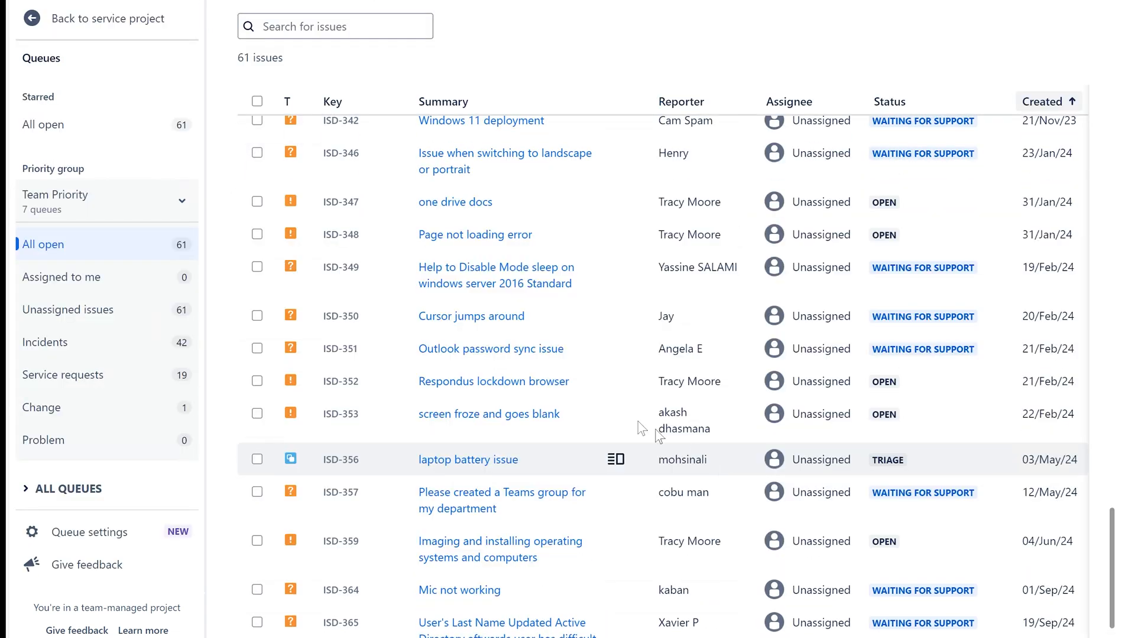
left_click(473, 316)
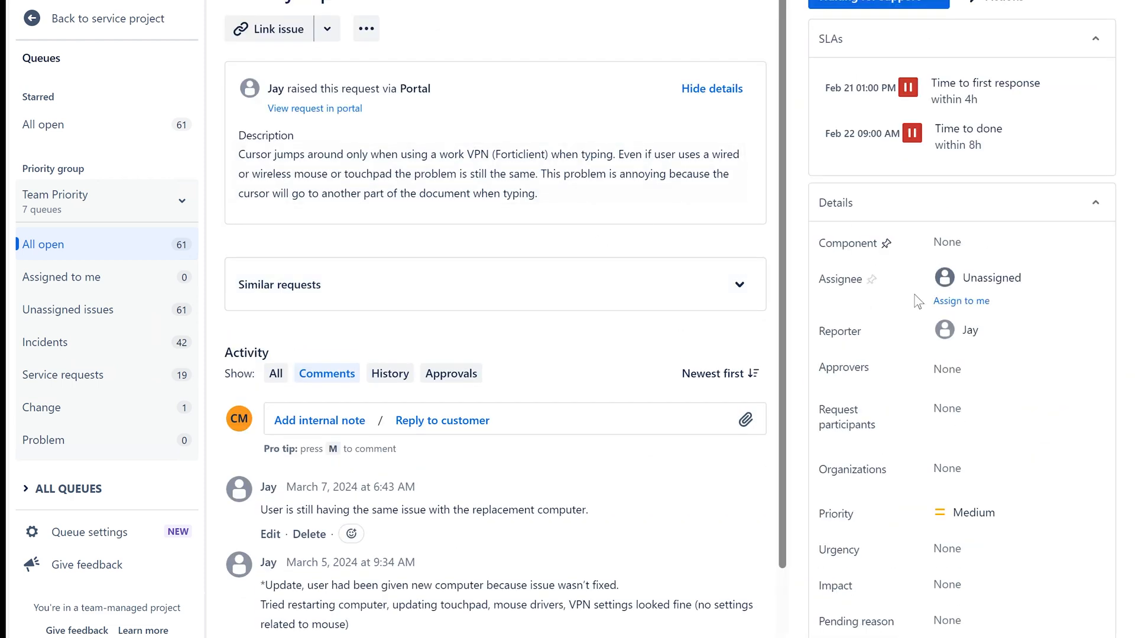
left_click(953, 302)
Step: Read the ticket's description of the cursor problem with the Forticlient VPN, leaving the description editor without saving
scroll(467, 290, "down", 2)
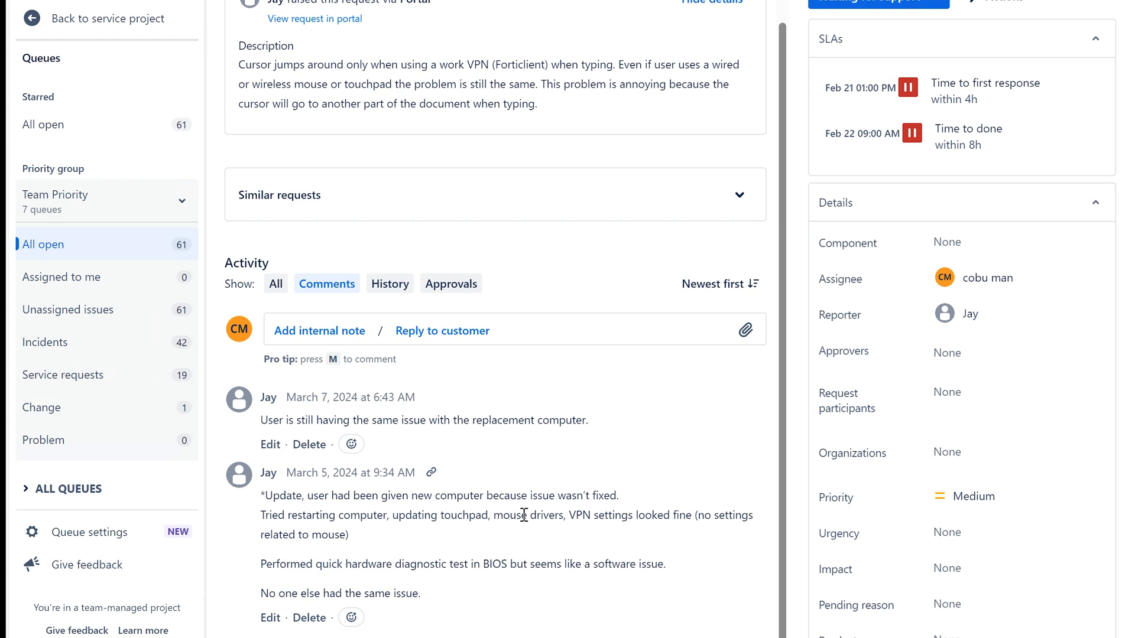
scroll(524, 514, "up", 2)
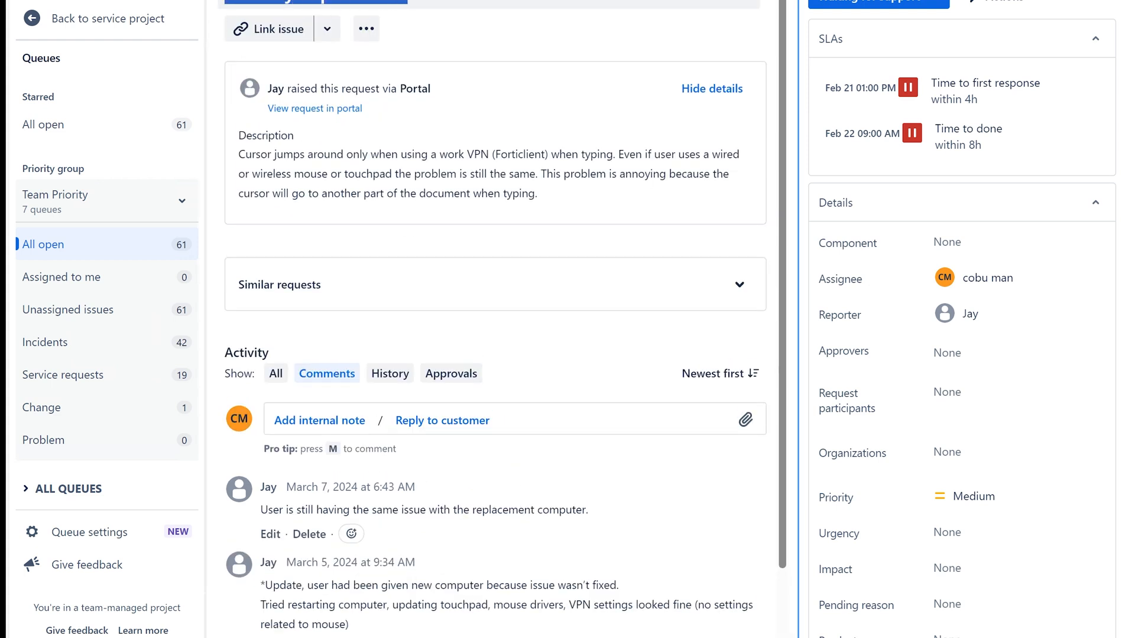
left_click(241, 158)
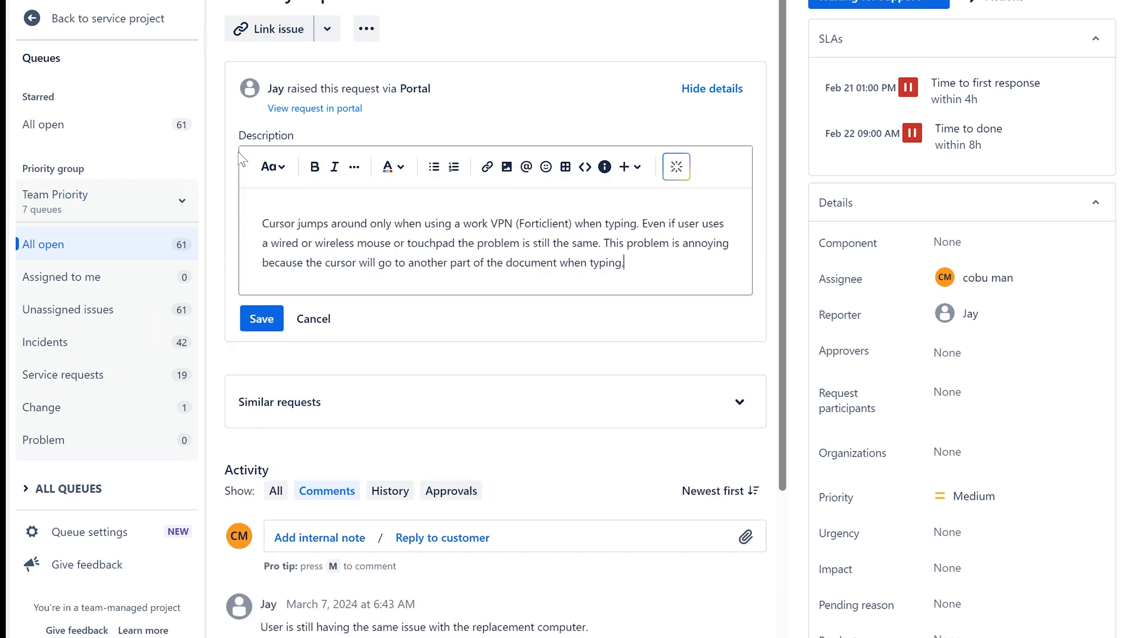
left_click_drag(262, 223, 676, 262)
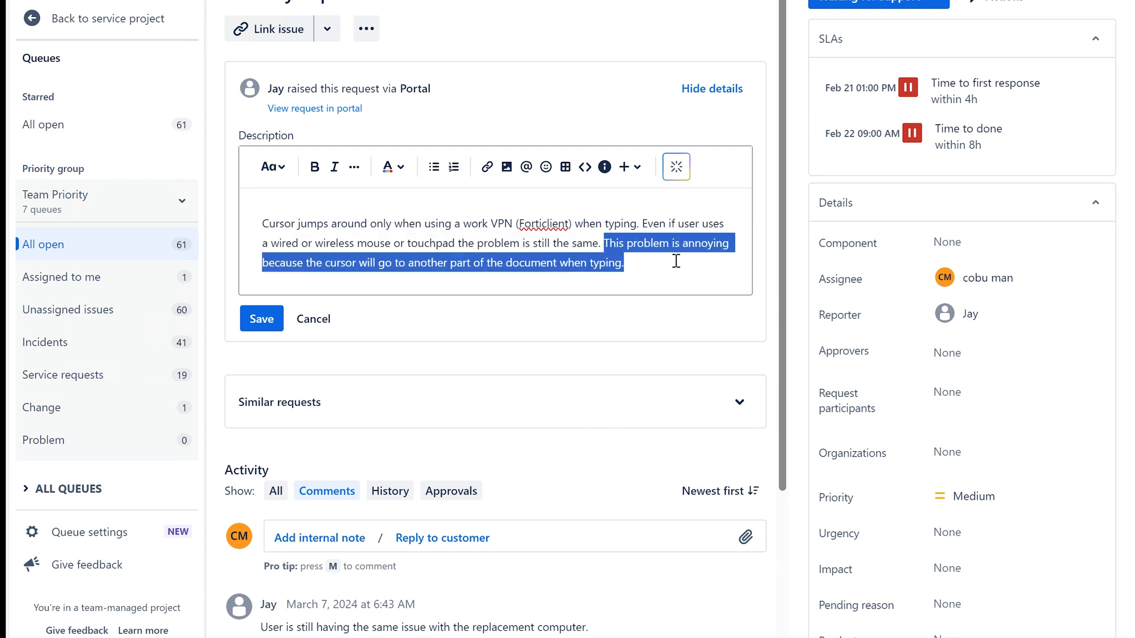
left_click(520, 243)
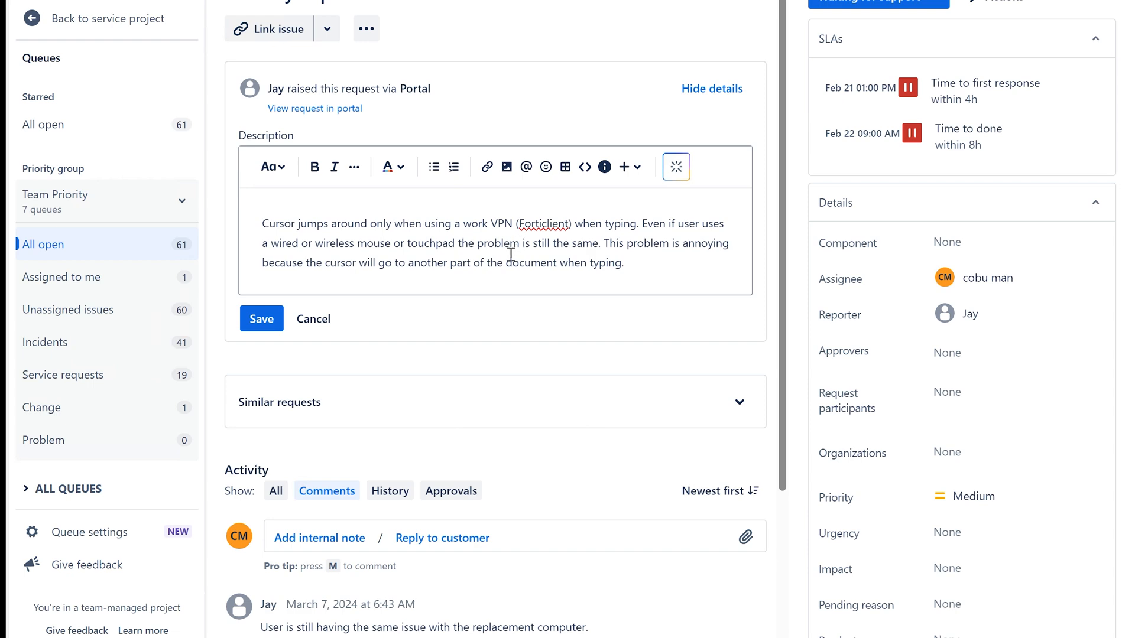
scroll(342, 288, "down", 2)
left_click(322, 239)
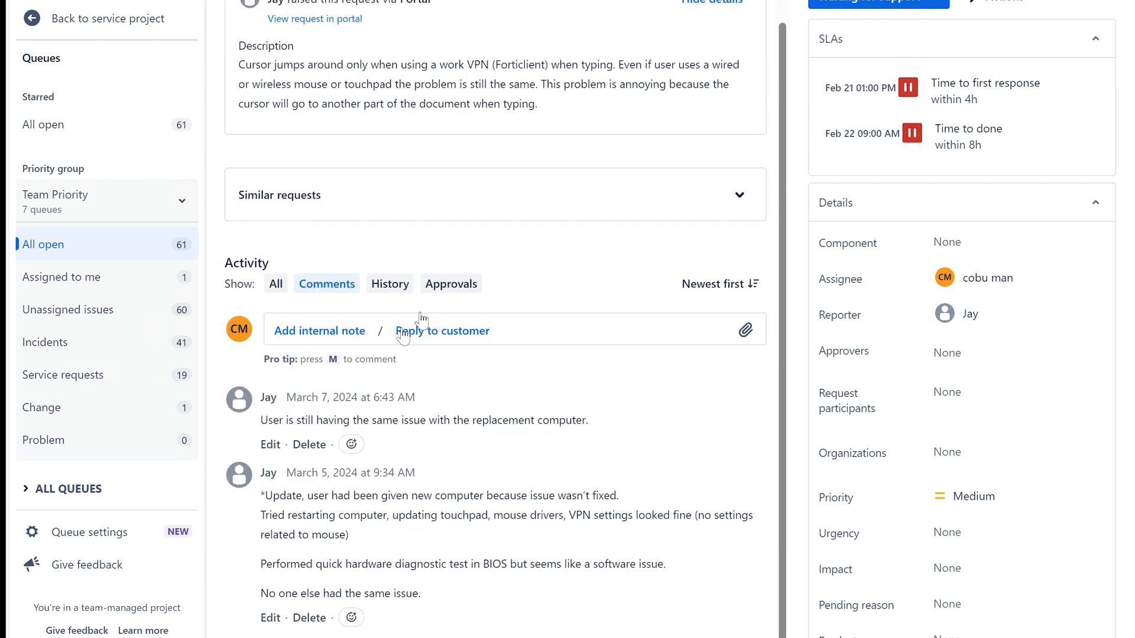
Step: Read the March 7 and March 5 comments about the replacement computer and the troubleshooting already tried
left_click_drag(261, 420, 588, 423)
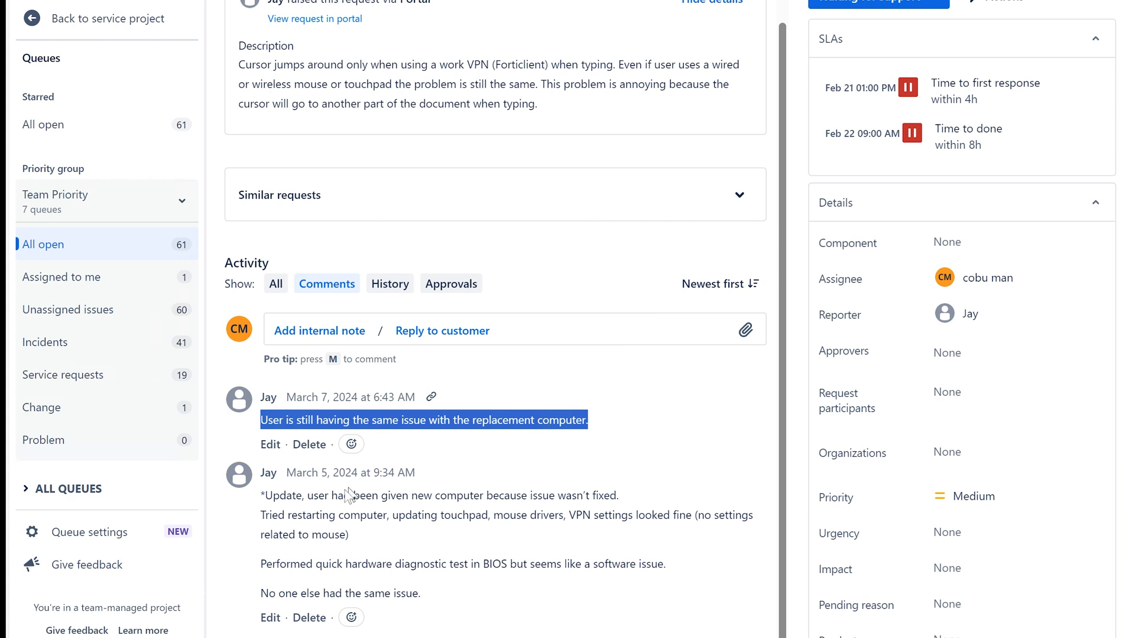
left_click(270, 499)
left_click_drag(261, 495, 467, 533)
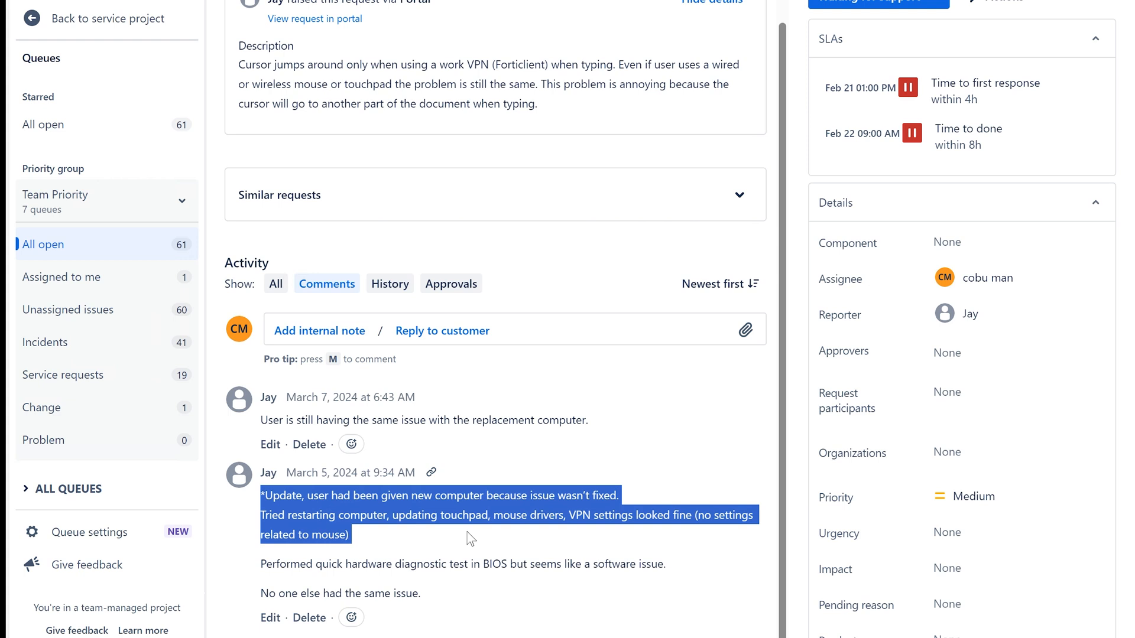
left_click(265, 515)
left_click_drag(264, 515, 615, 536)
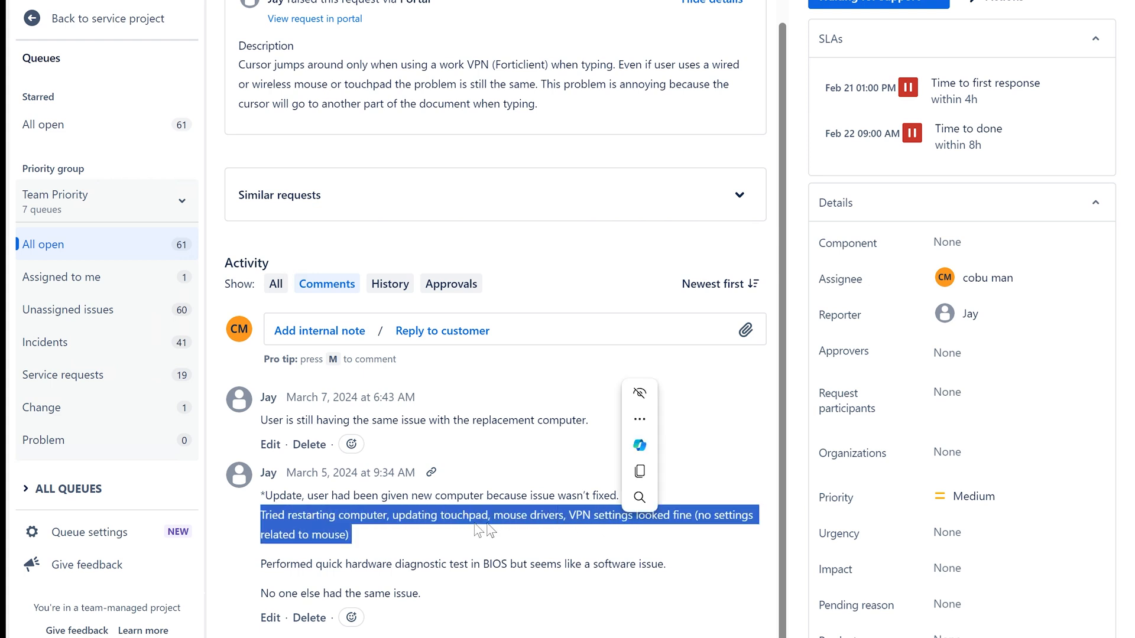
Step: Read the March 5 comment on the BIOS hardware diagnostic and other users, and reread the end of the ticket description
left_click(392, 523)
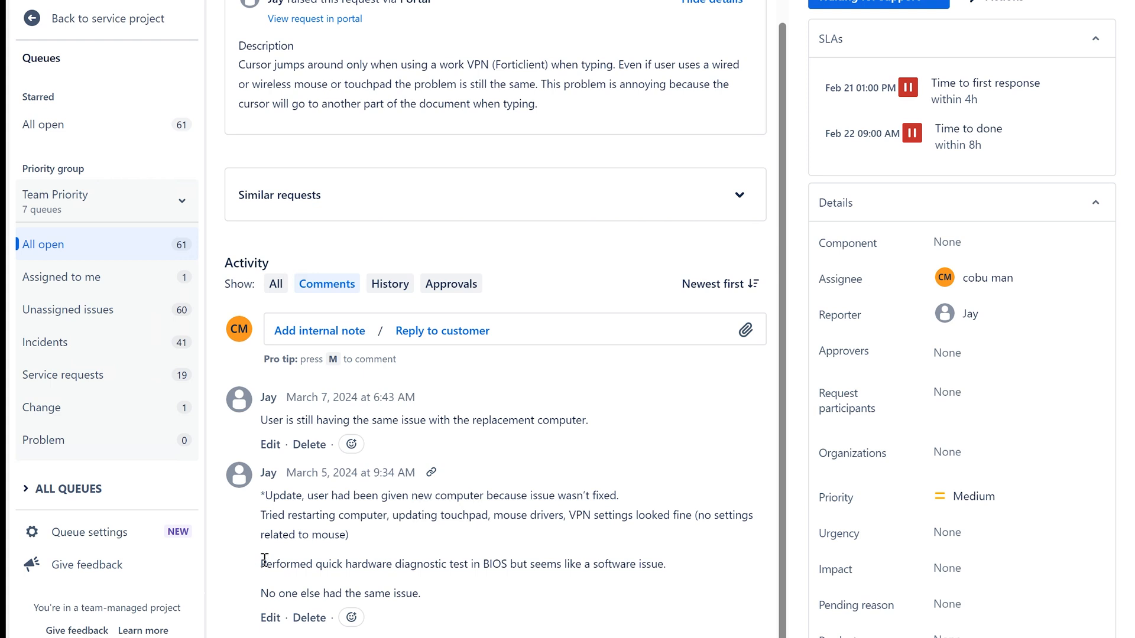
left_click_drag(262, 564, 632, 573)
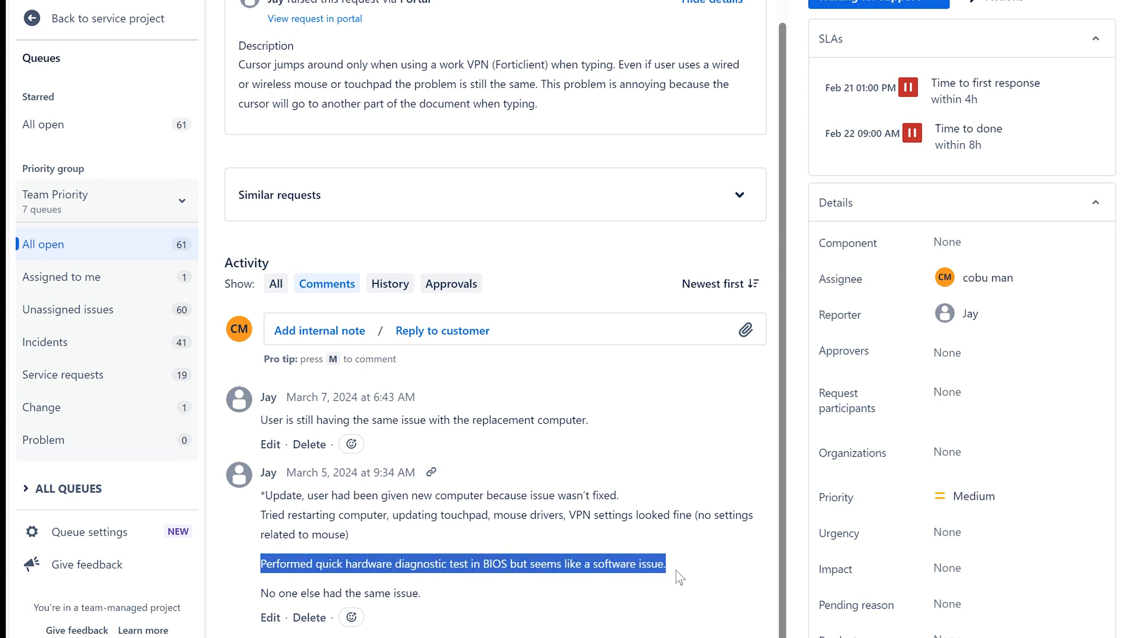
left_click(442, 596)
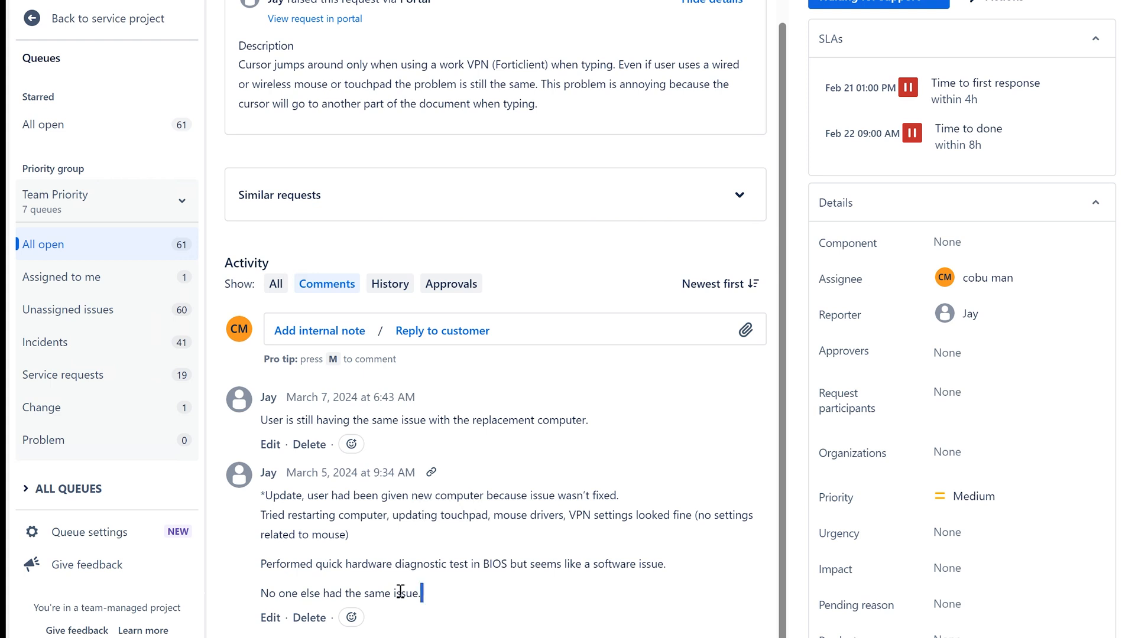
left_click_drag(400, 593, 261, 516)
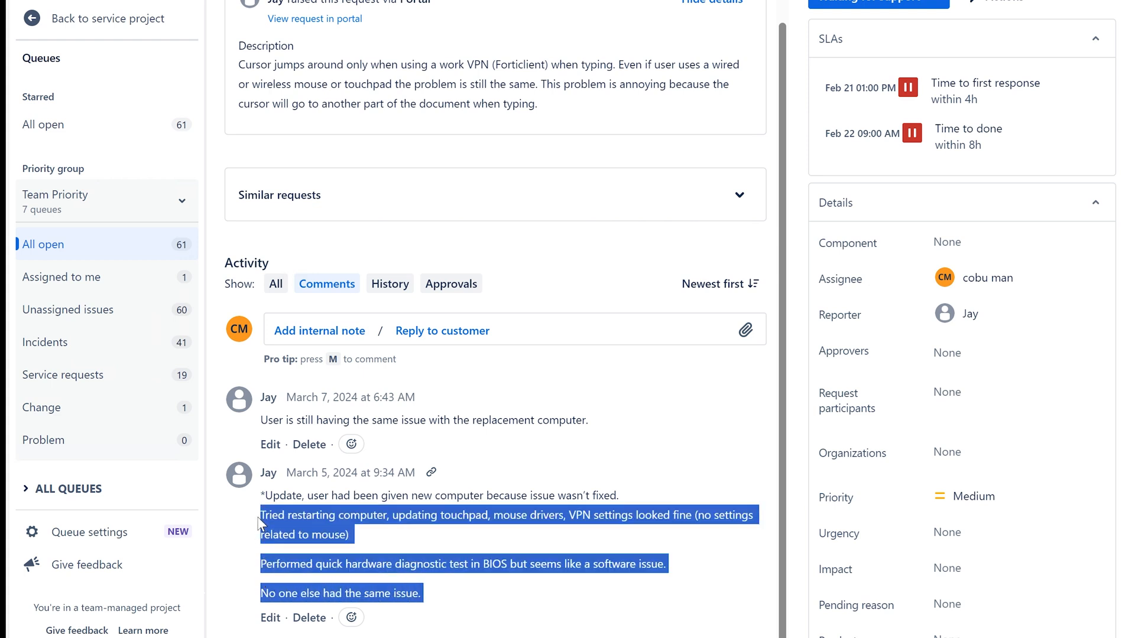
left_click(364, 499)
scroll(419, 510, "up", 2)
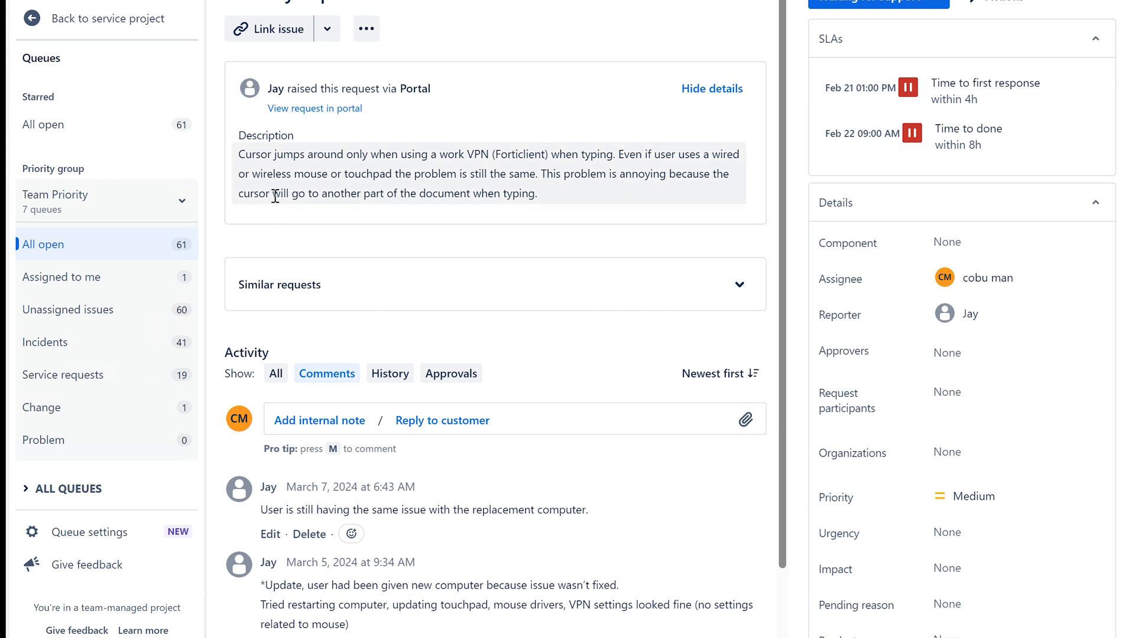
left_click_drag(274, 193, 563, 195)
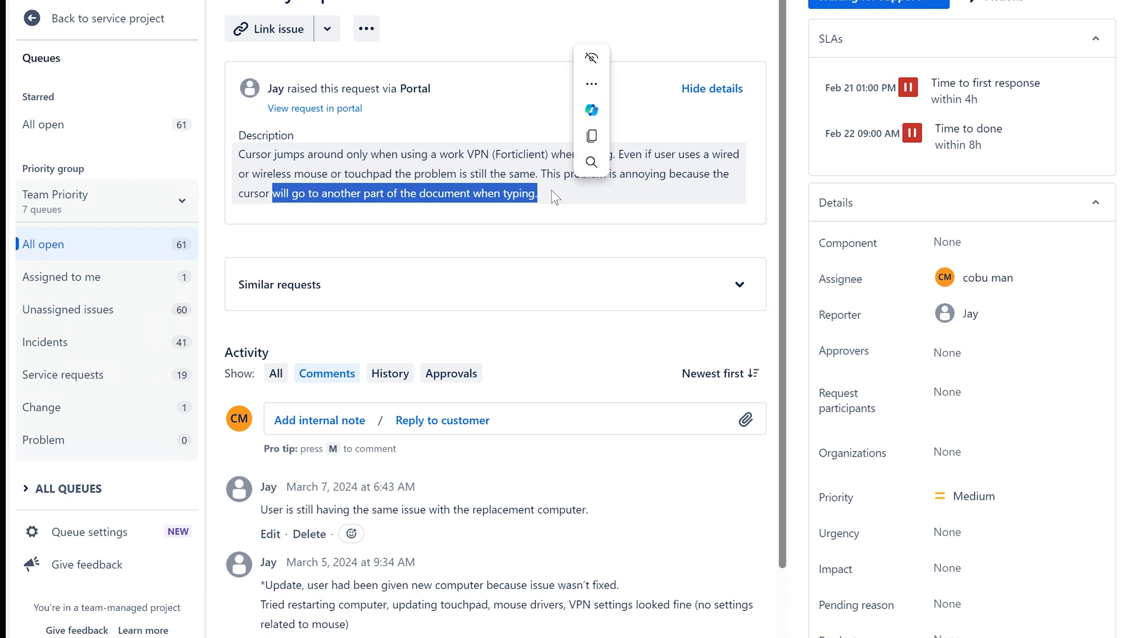
left_click(546, 186)
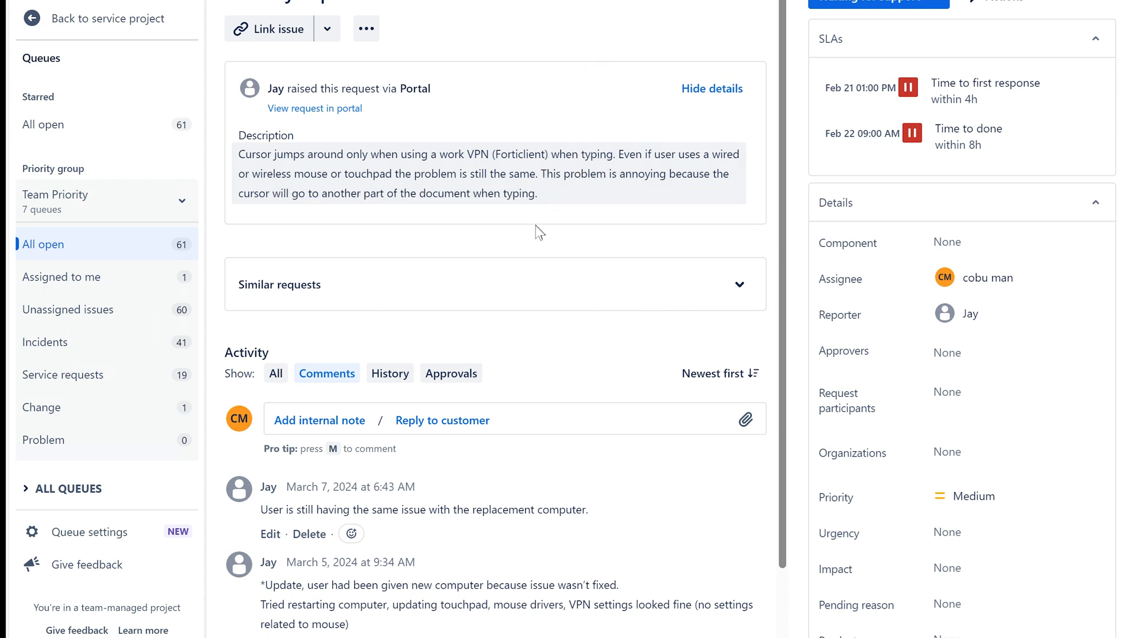
Step: Review the touchpad, mouse driver and VPN settings checks in the March 5 comment, and the VPN client named in the description
scroll(540, 232, "down", 2)
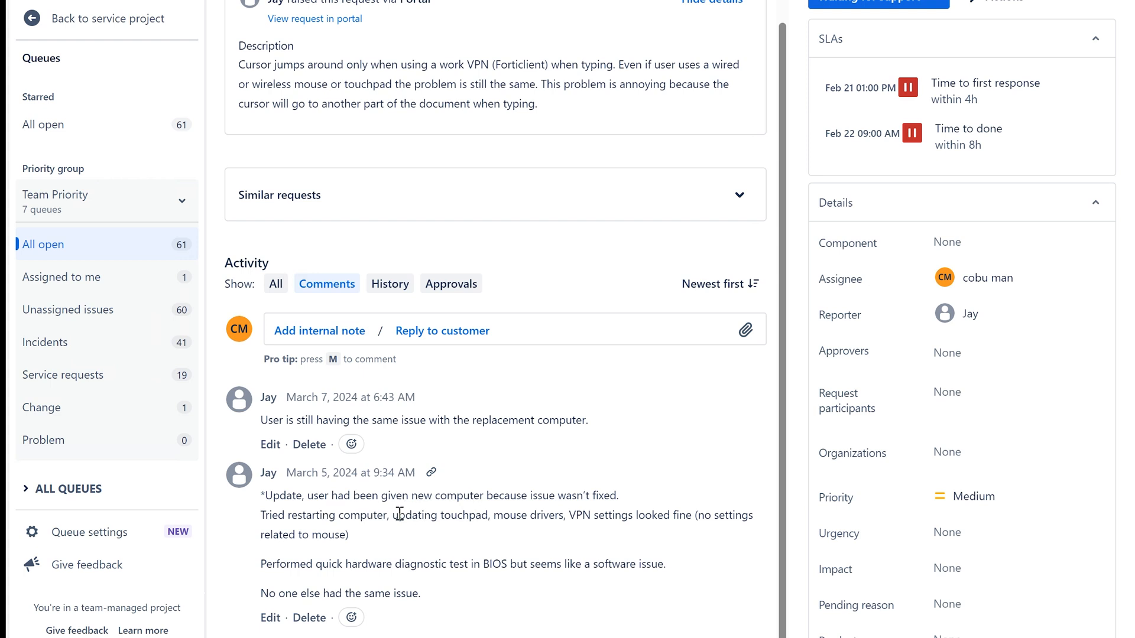
mouse_move(399, 515)
left_mouse_down()
mouse_move(498, 517)
mouse_move(395, 517)
mouse_move(353, 535)
mouse_move(396, 517)
left_mouse_up()
left_click(495, 516)
left_click(513, 518)
left_click_drag(492, 517, 598, 535)
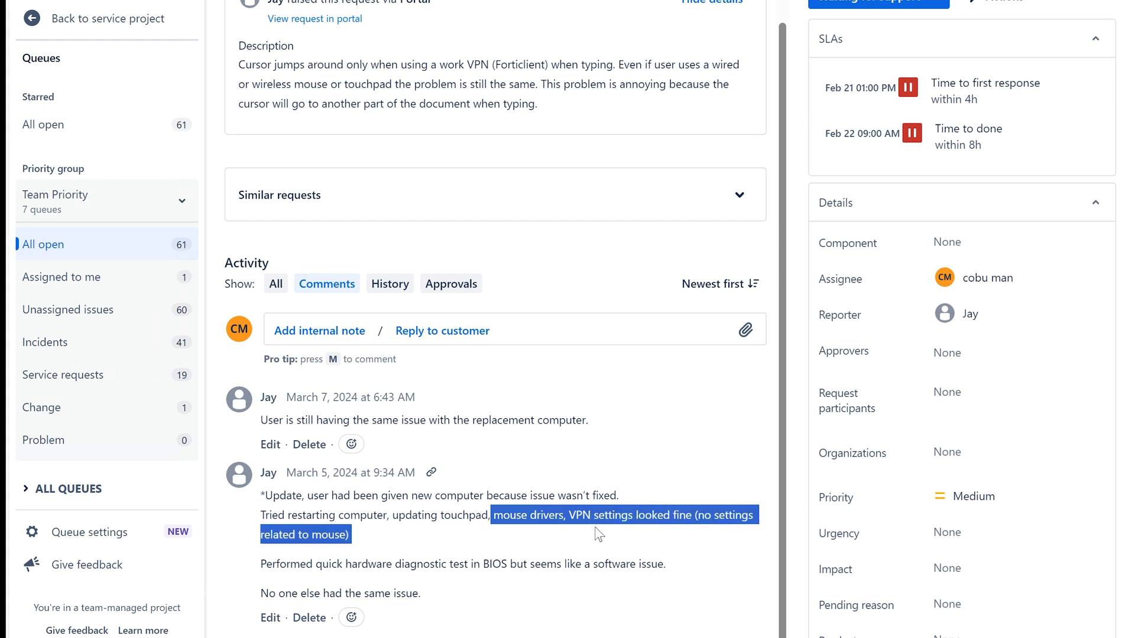
left_click(544, 508)
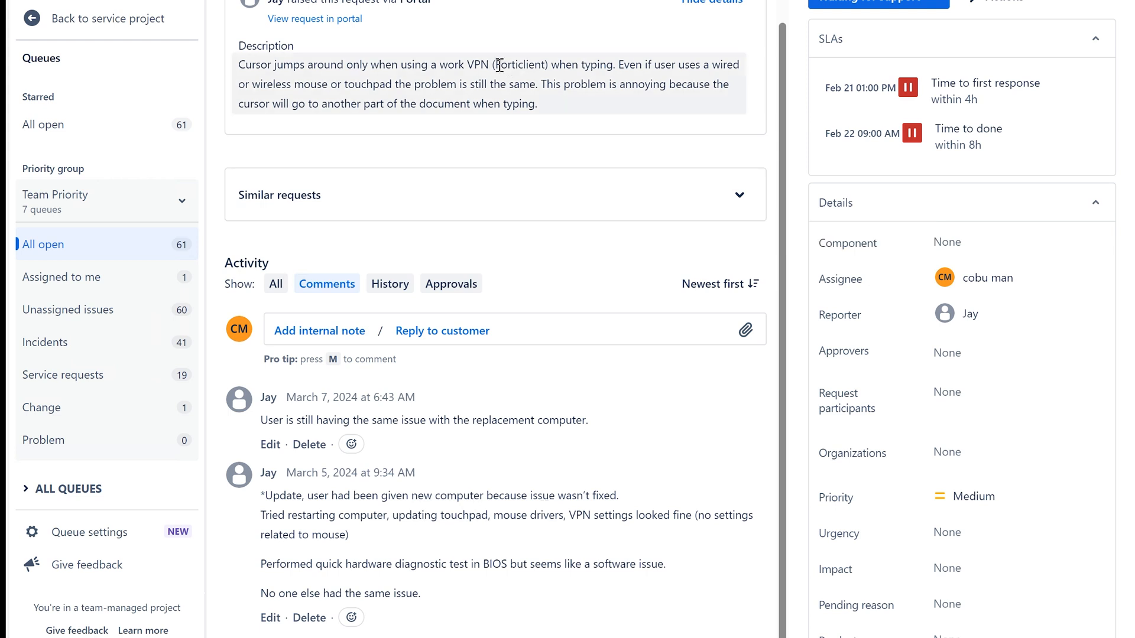
left_click_drag(499, 65, 543, 64)
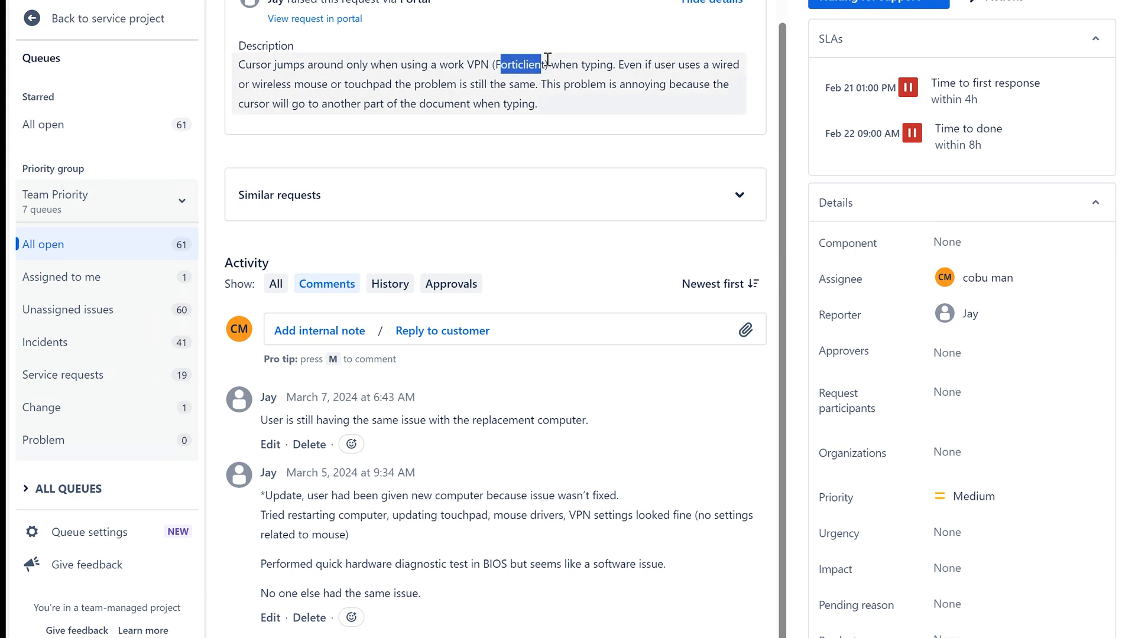
left_click(547, 59)
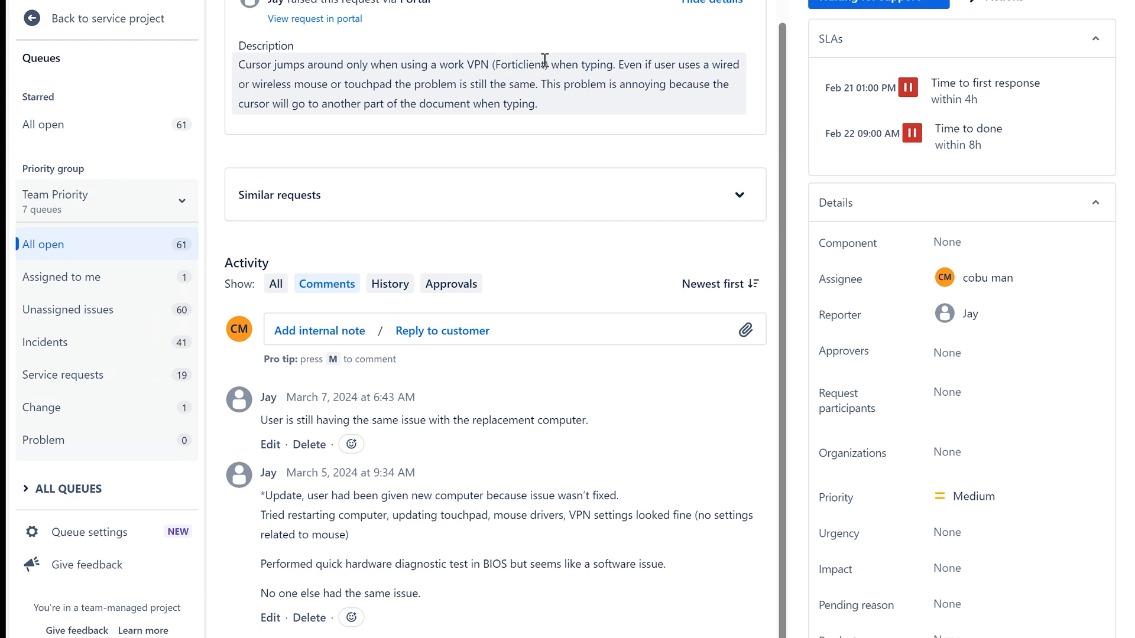
left_click_drag(544, 62, 500, 65)
left_click(517, 83)
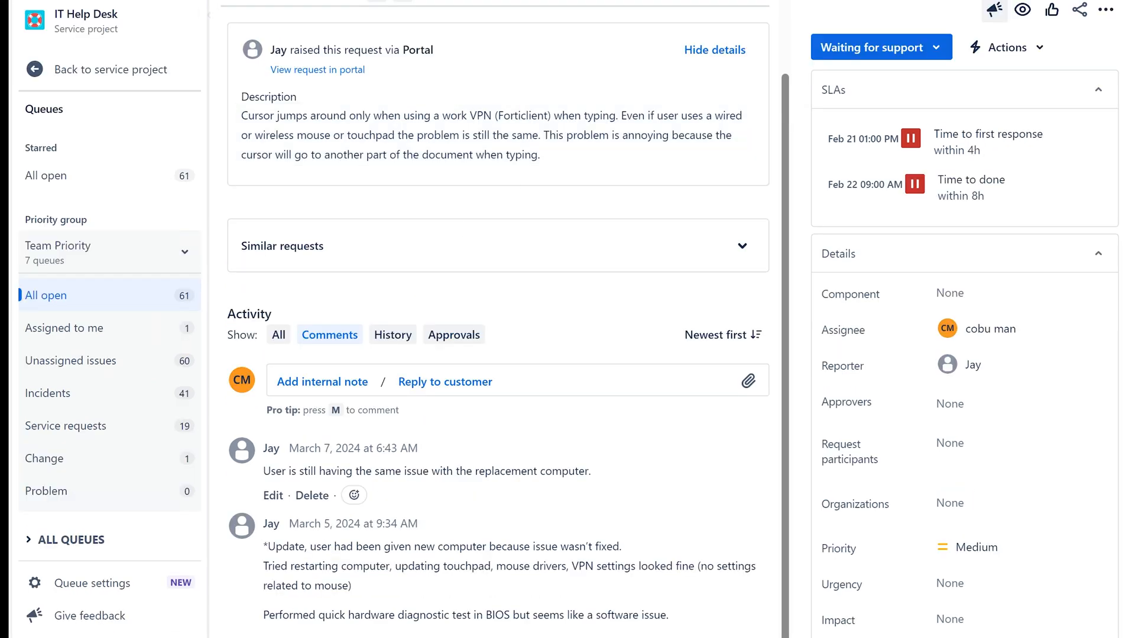
Step: Open Remote Desktop Connection, enter "computername" as the computer without connecting, and minimize the window
key("super")
type("remote")
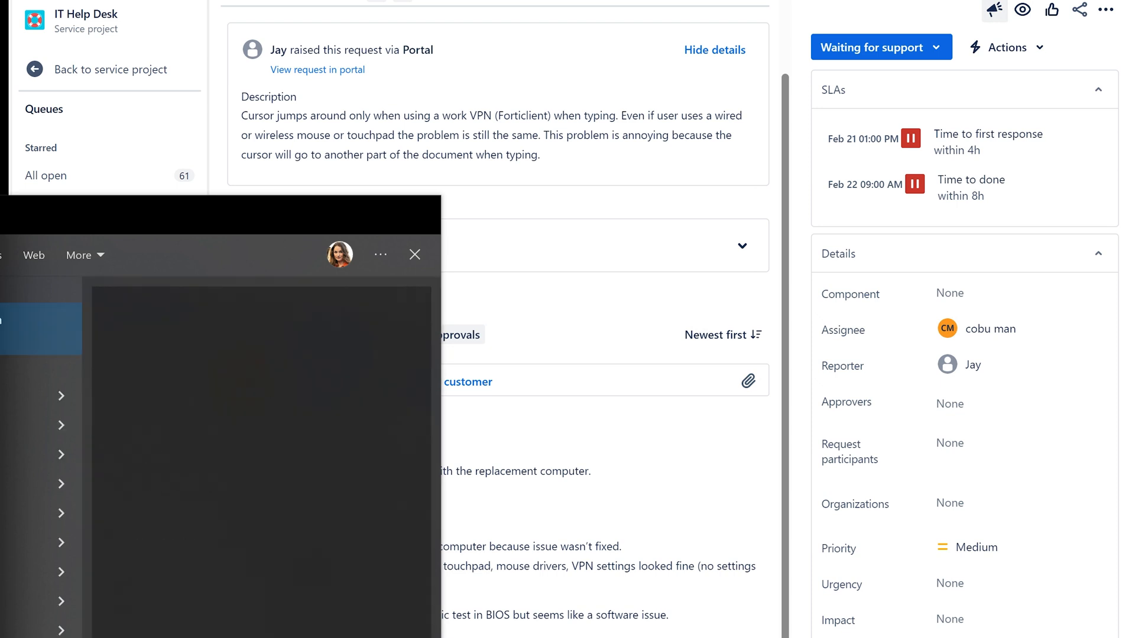
key("Return")
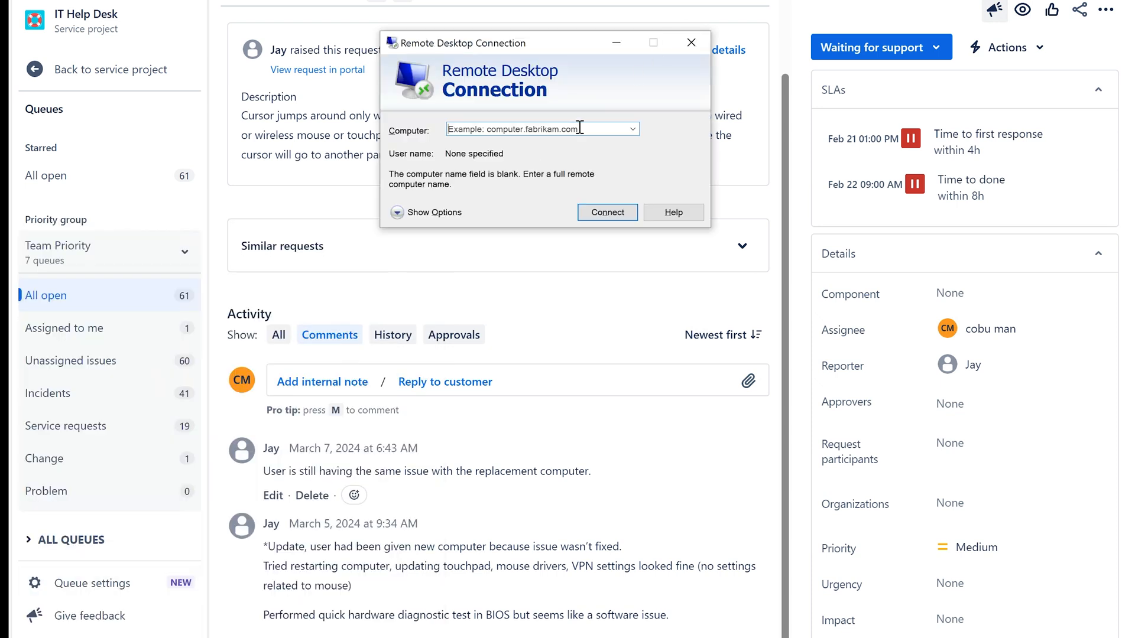
type("w")
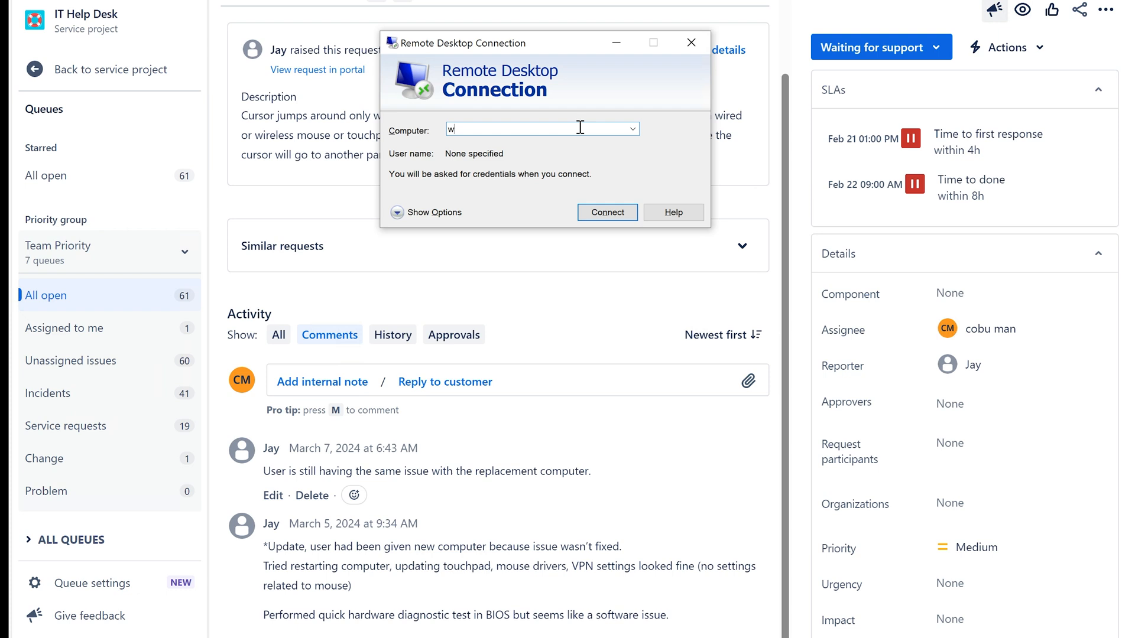
key("BackSpace")
type("computername")
left_click(616, 42)
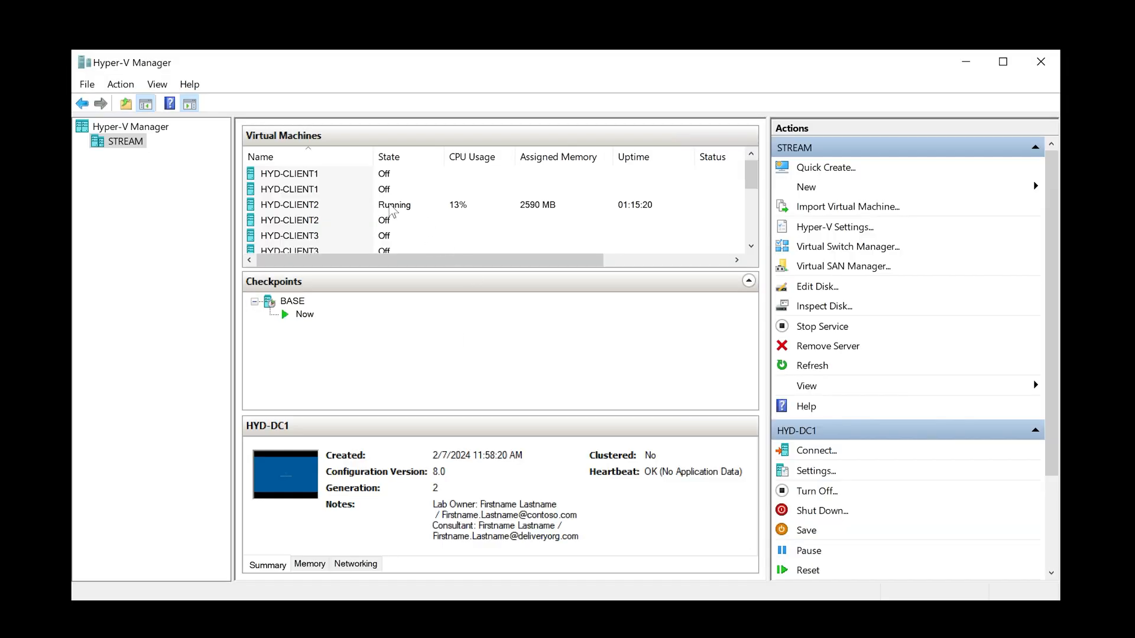
Step: Connect to the running HYD-CLIENT2 virtual machine from Hyper-V Manager, minimize the manager and reposition the connection window
left_click(377, 207)
right_click(374, 203)
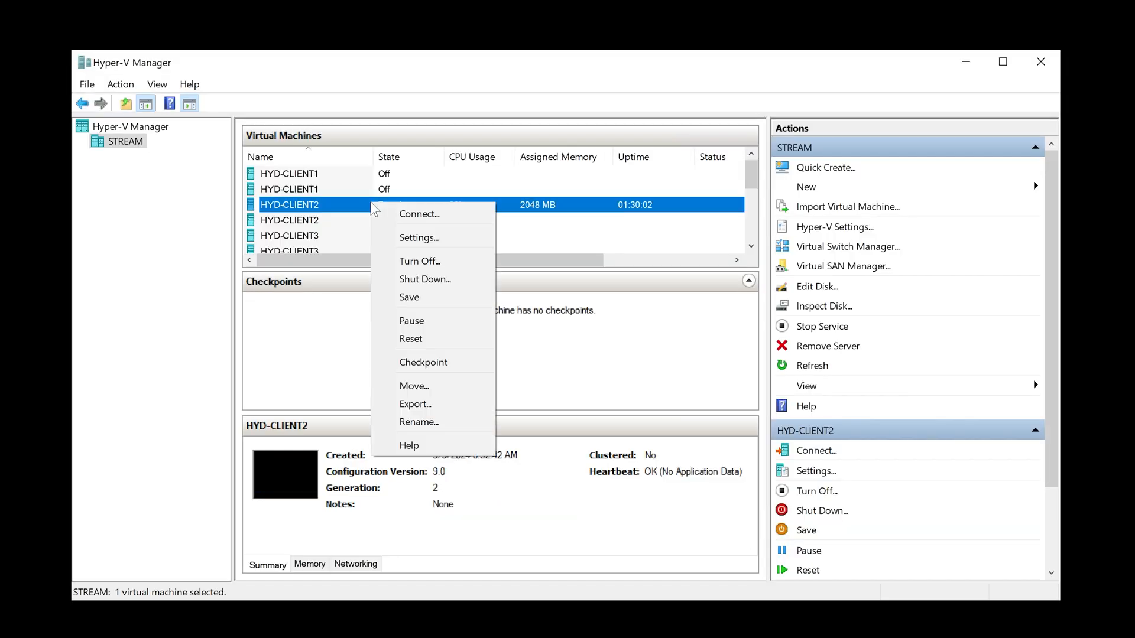
left_click(409, 214)
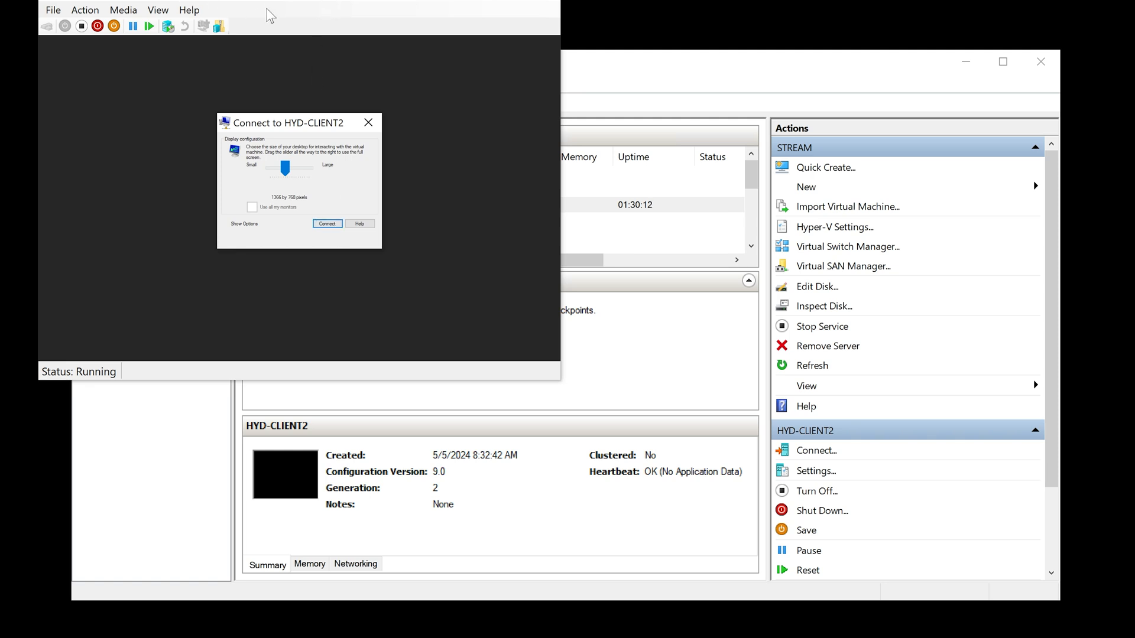
left_click(331, 225)
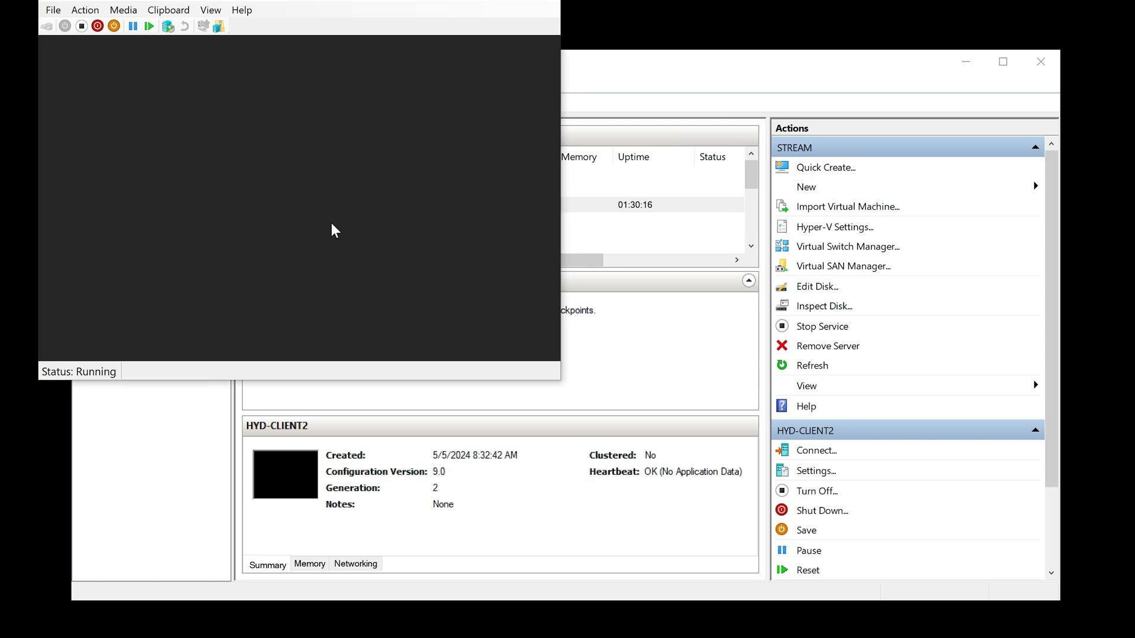
left_click_drag(378, 2, 504, 17)
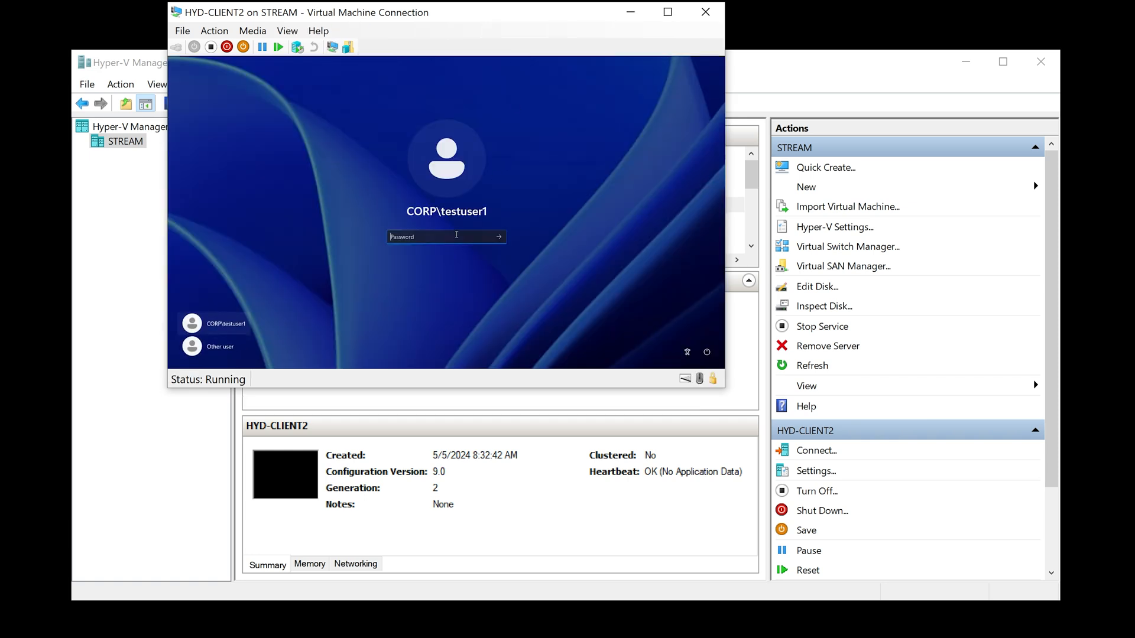
left_click(966, 61)
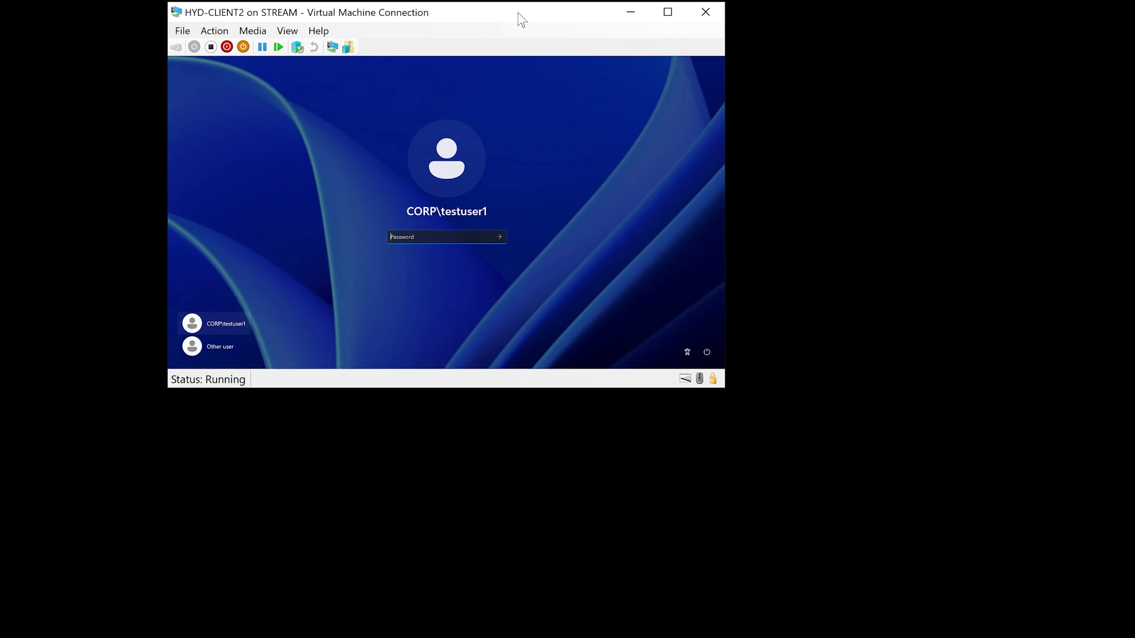
left_click_drag(519, 13, 545, 53)
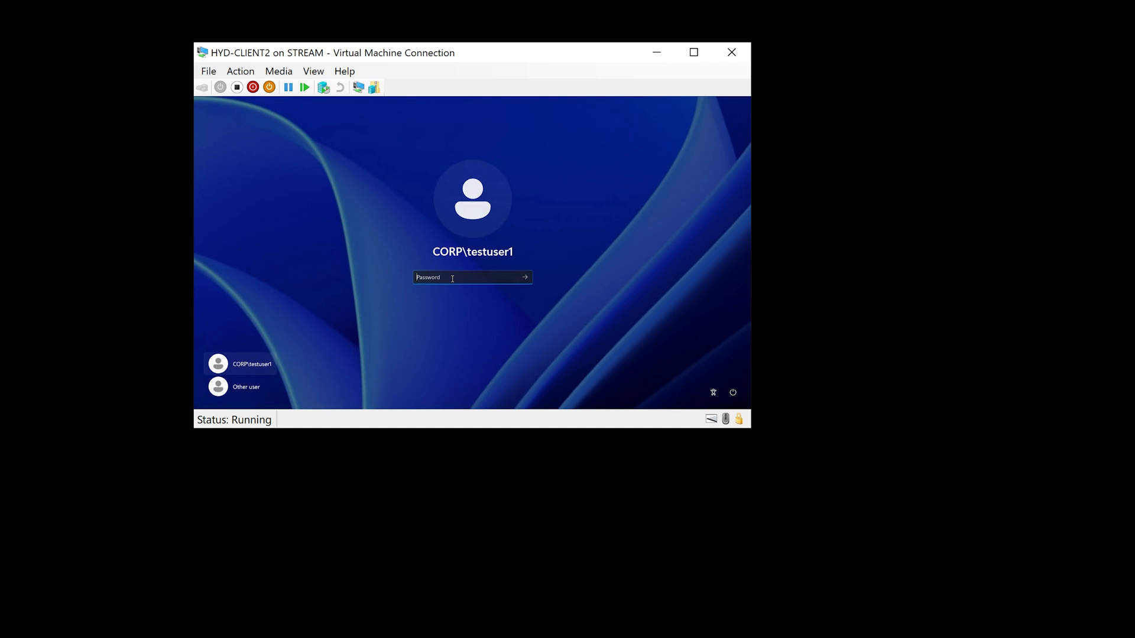
Step: Try to sign in to HYD-CLIENT2 as CORP\testuser1 with the account password
type("****")
type("••••")
key("Return")
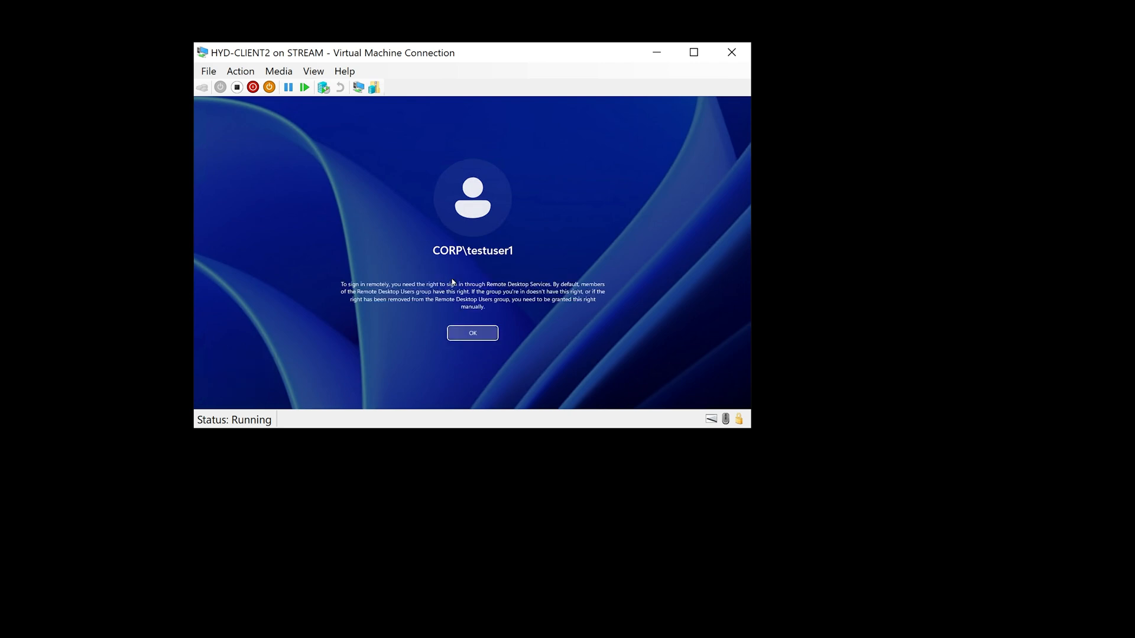
left_click(494, 337)
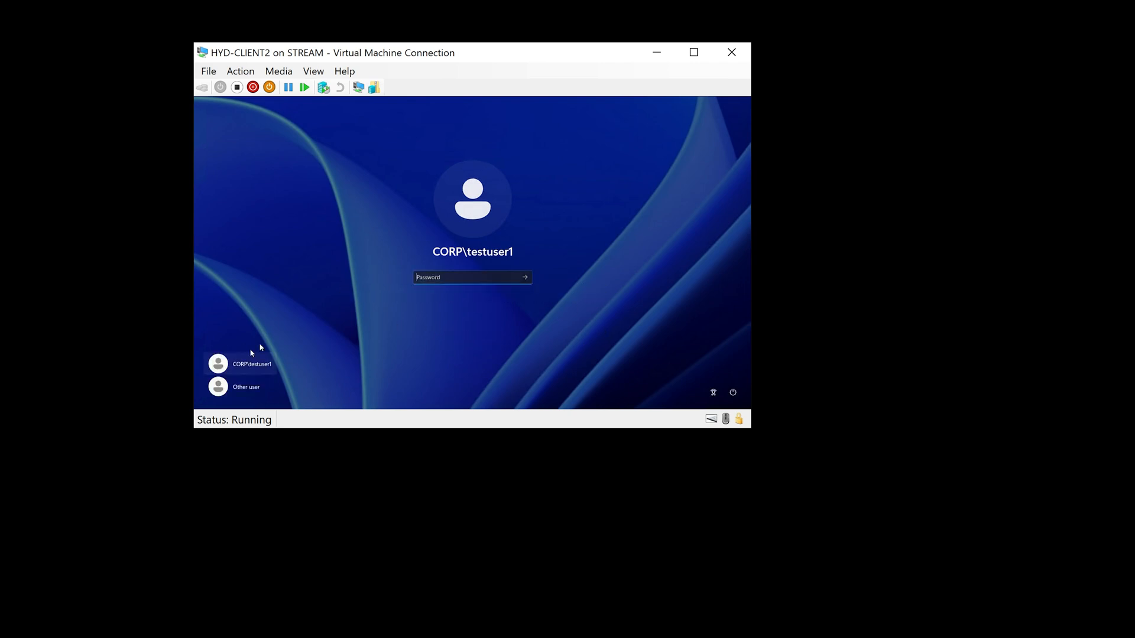
Step: Sign in to HYD-CLIENT2 as the other user LabAdmin, entering the account password
left_click(246, 387)
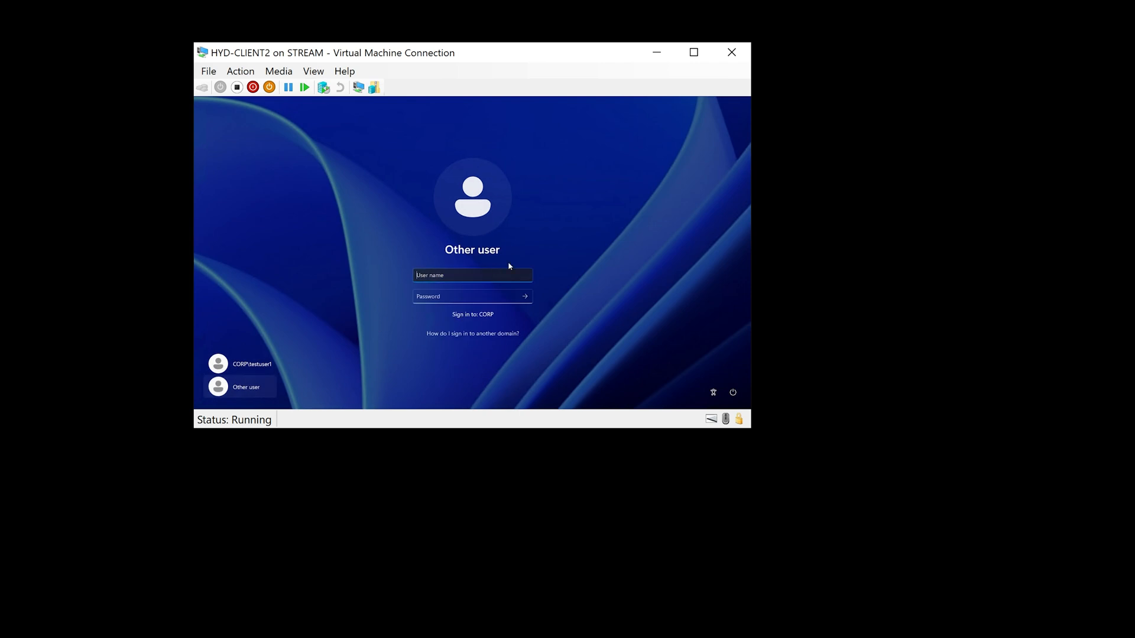
type("LabAdmin")
key("Tab")
type("•••")
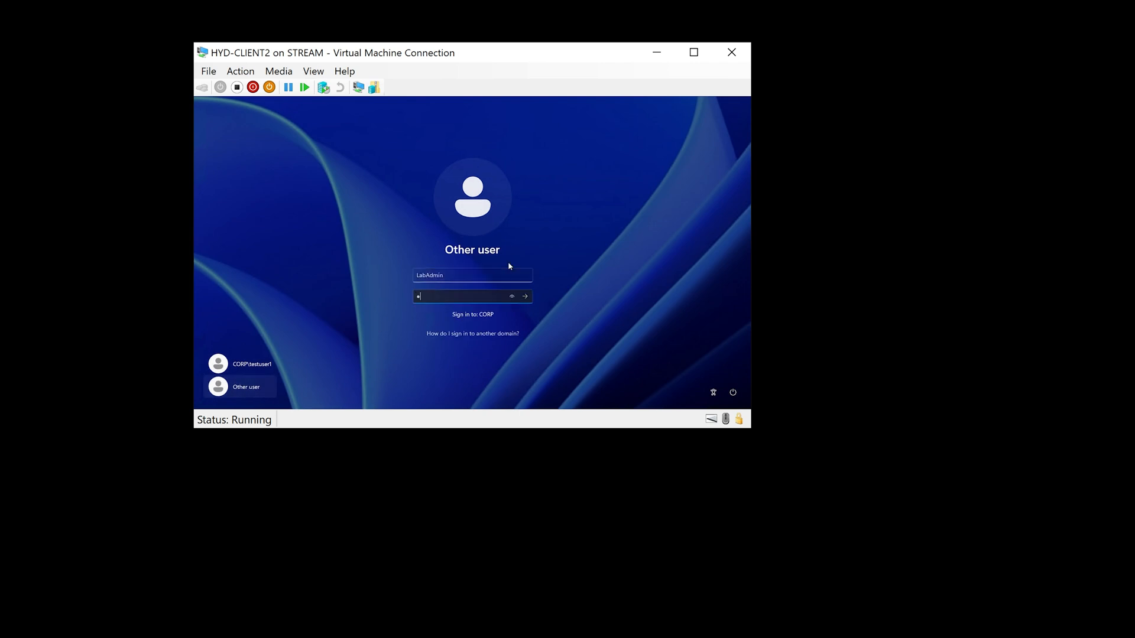
type("•••••")
key("Return")
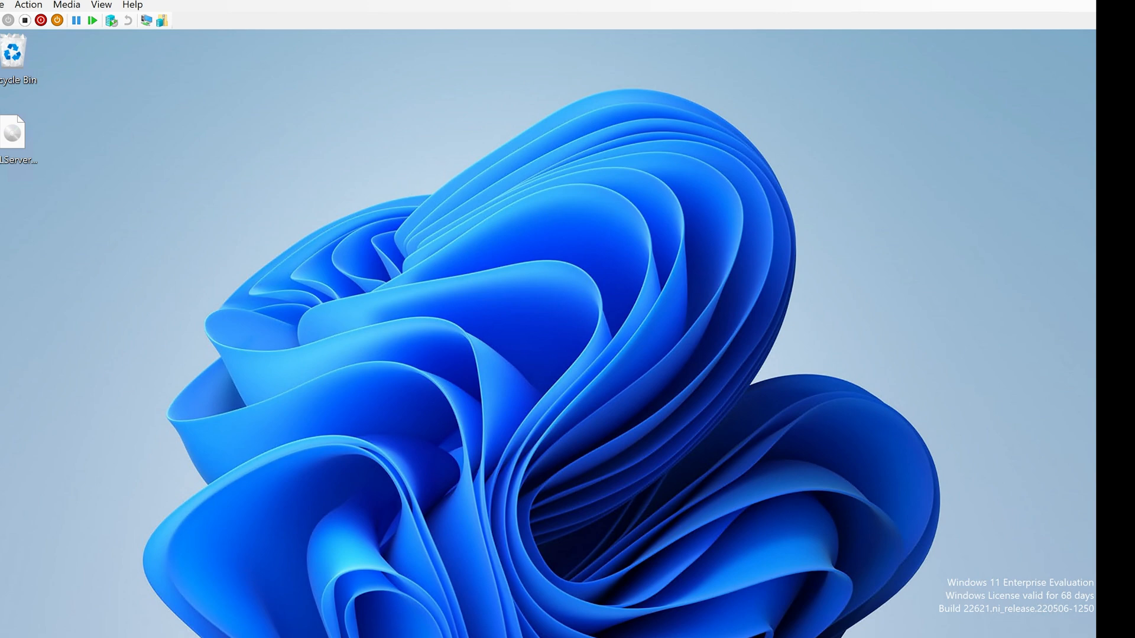
Step: Resize and reposition the HYD-CLIENT2 connection window so the virtual machine's desktop fills most of the screen height
left_click_drag(1094, 633, 704, 422)
left_click_drag(424, 0, 591, 25)
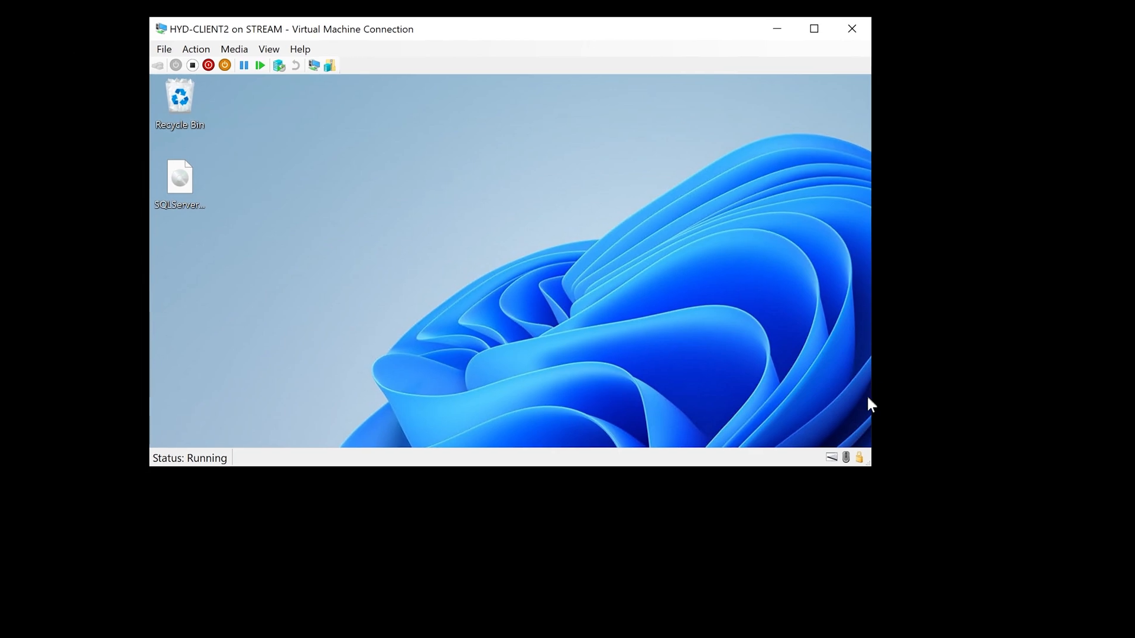
left_click_drag(873, 469, 846, 451)
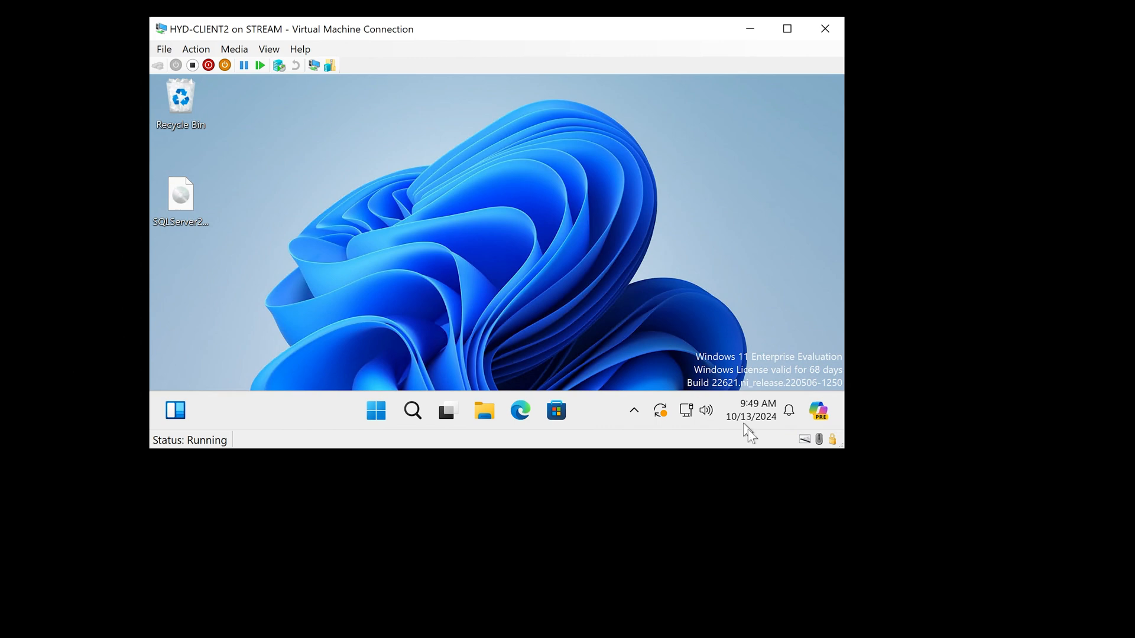
left_click_drag(843, 448, 1032, 637)
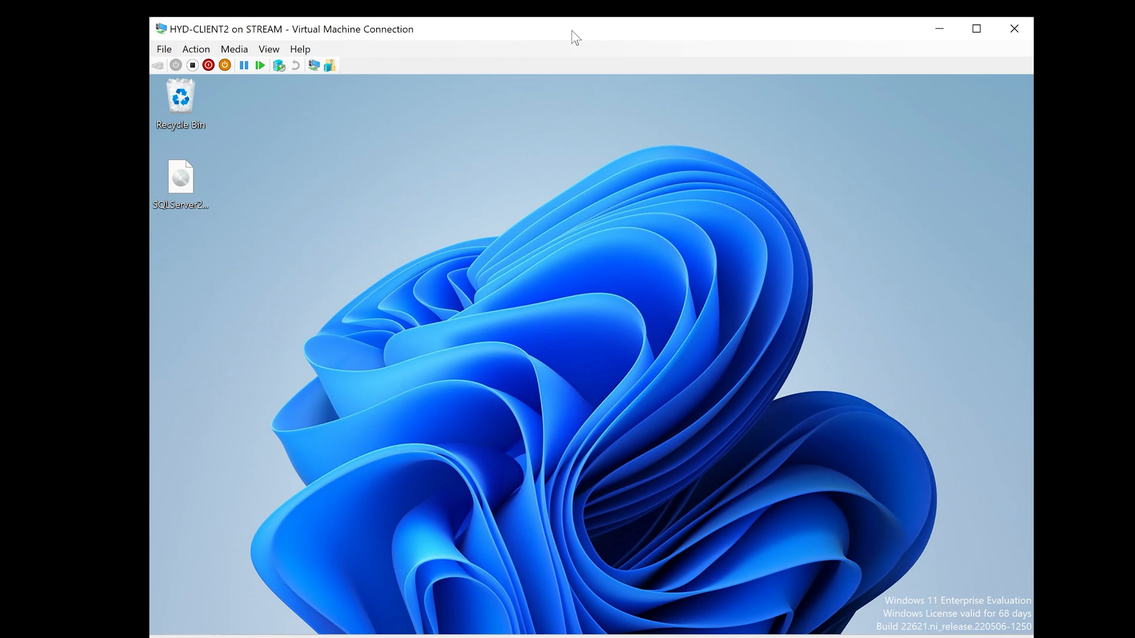
left_click_drag(572, 31, 483, 15)
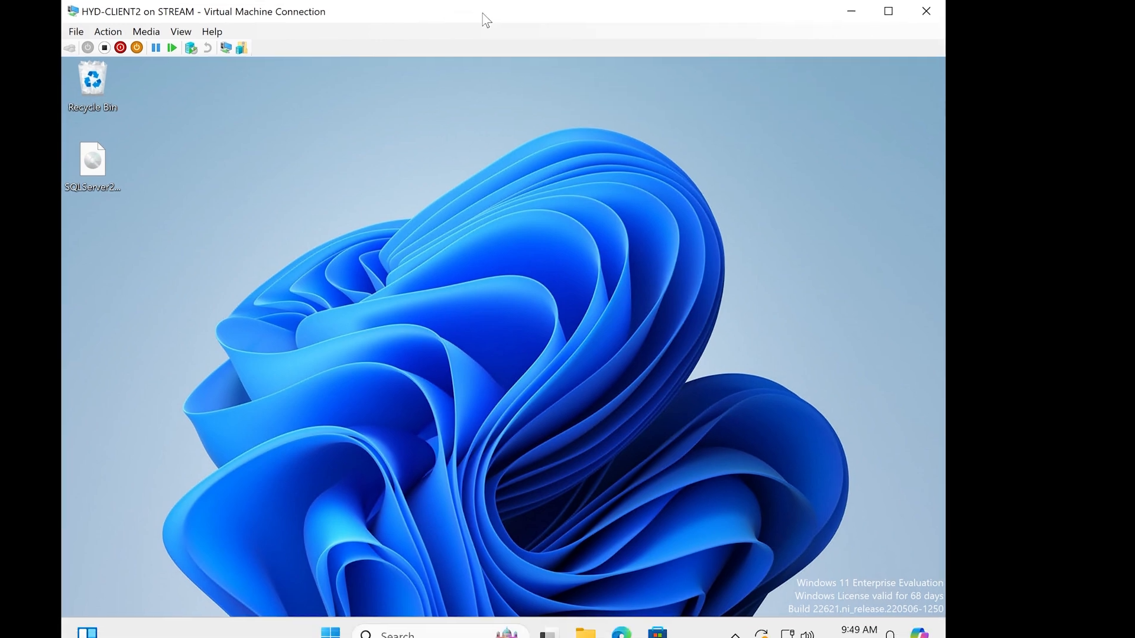
Step: Move the SQLServer disc image icon across the virtual machine's desktop and reposition the Citrix Workspace welcome window
double_click(111, 160)
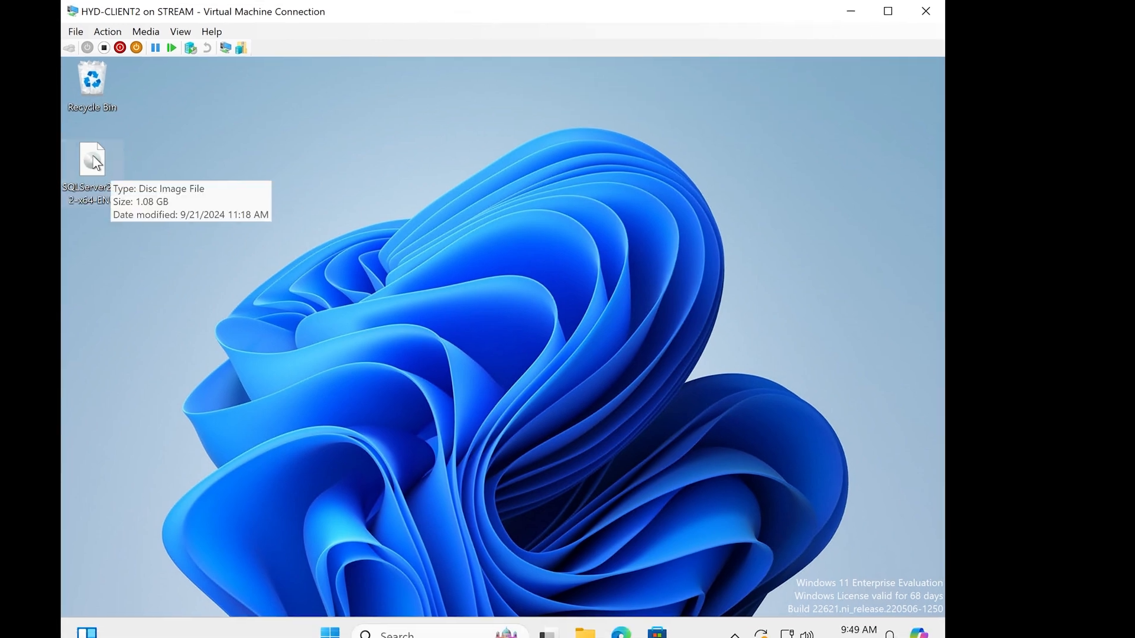
left_click_drag(93, 159, 290, 168)
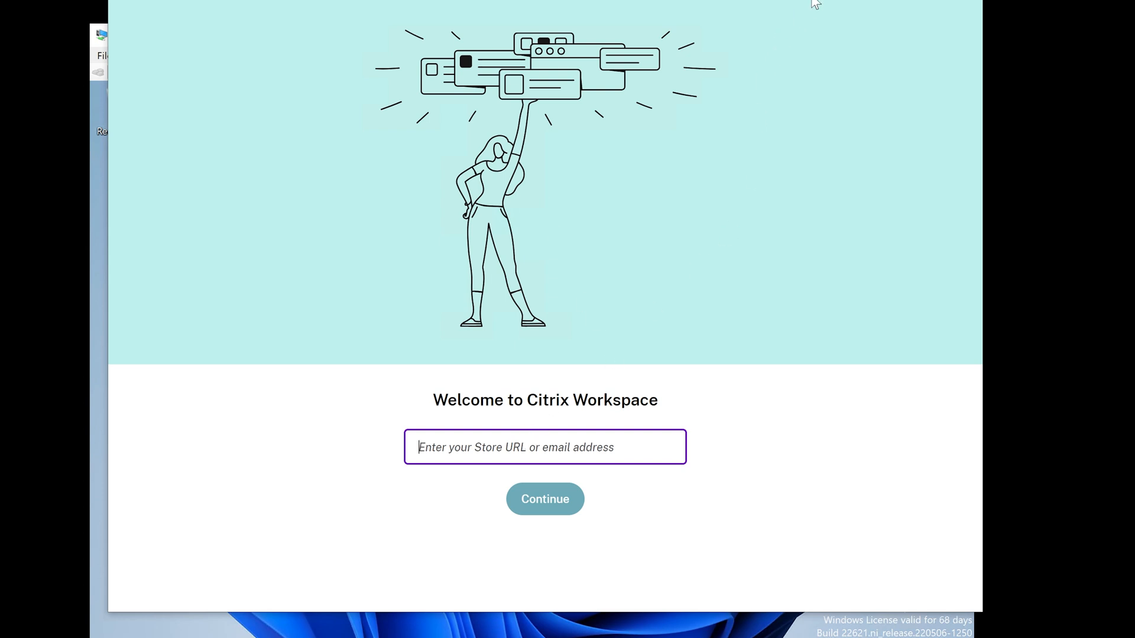
left_click_drag(815, 0, 795, 24)
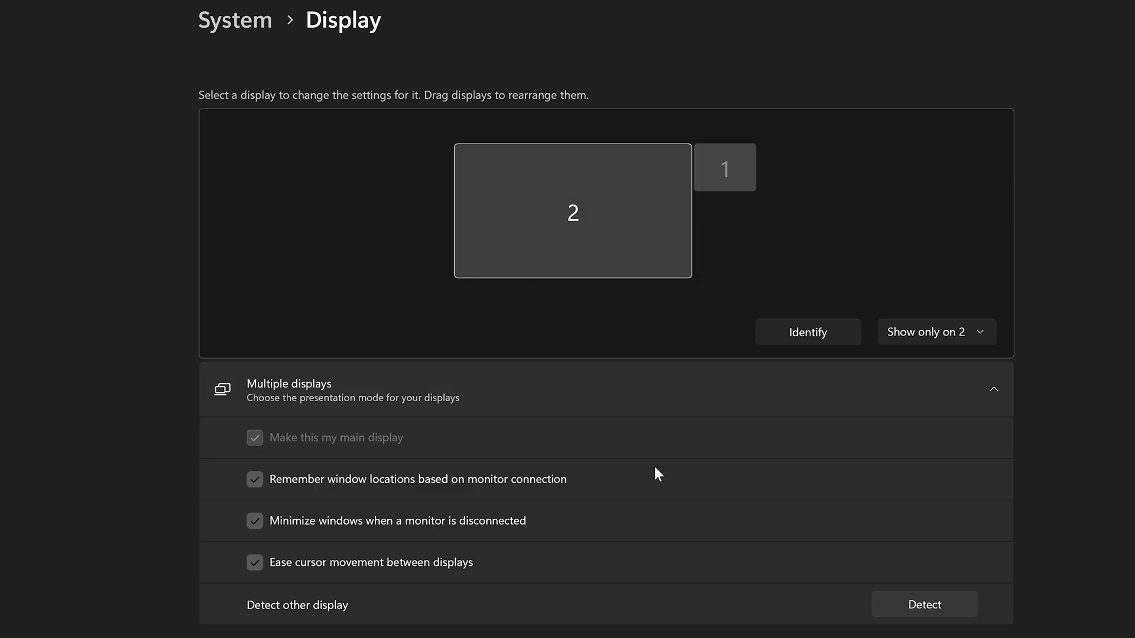
Step: Examine the multiple-display, scale, resolution and orientation options in the Windows display settings, comparing displays 1 and 2
scroll(655, 469, "down", 2)
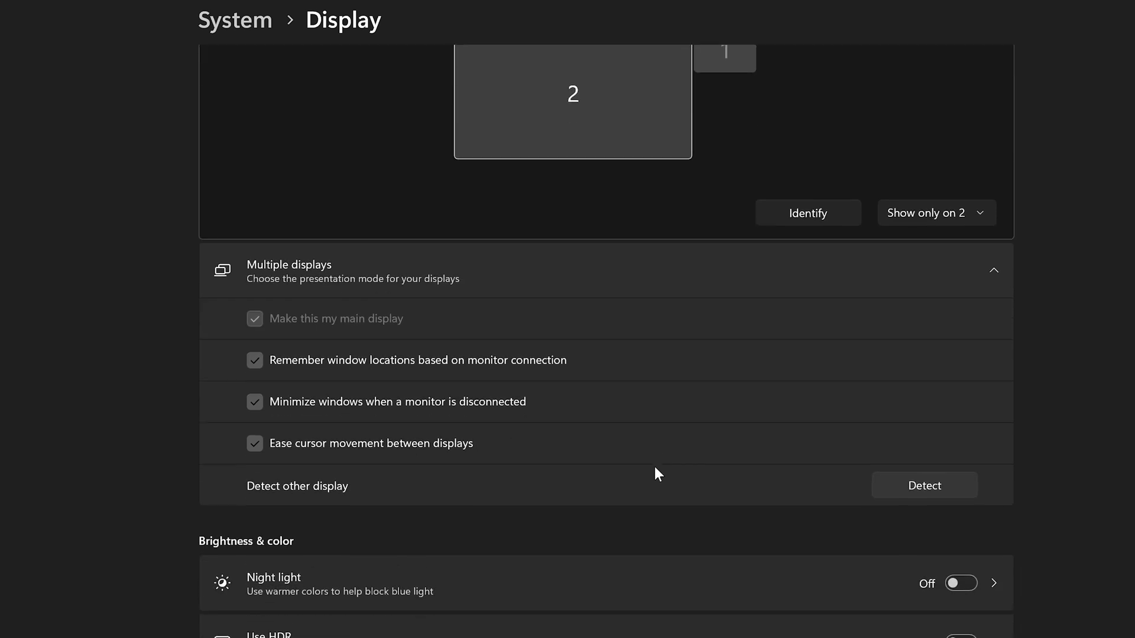
scroll(655, 466, "down", 5)
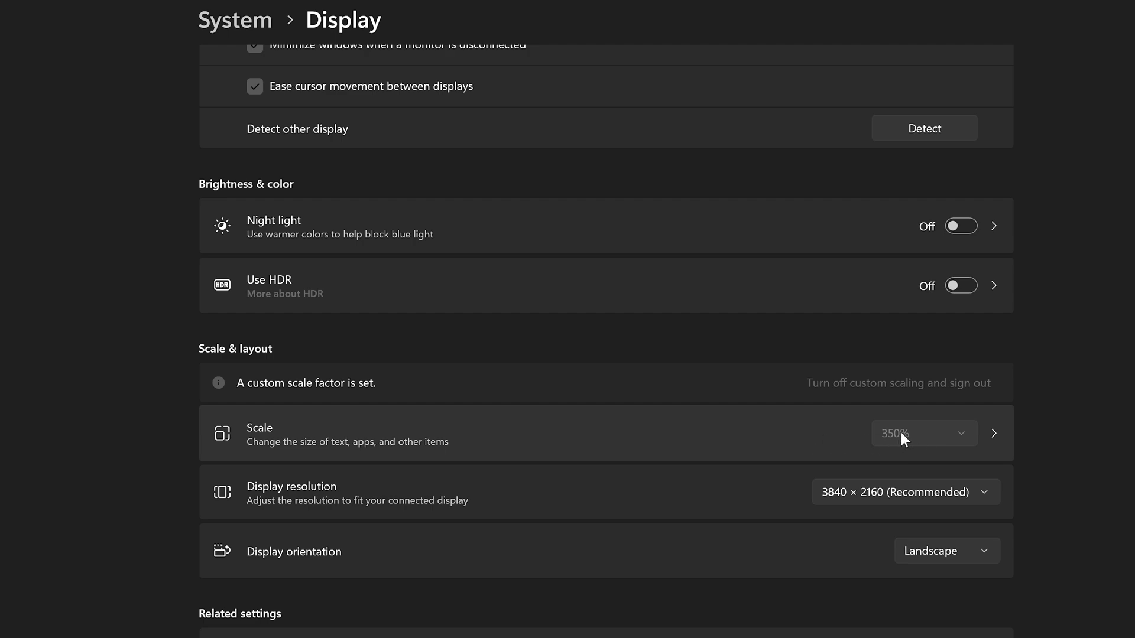
scroll(775, 441, "up", 8)
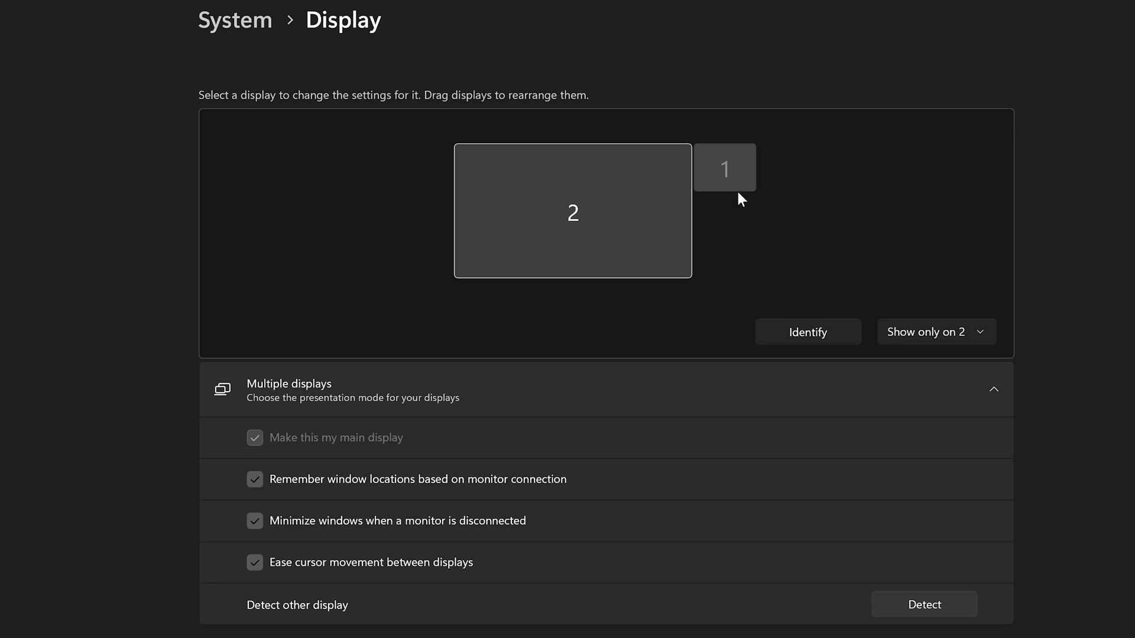
left_click(728, 172)
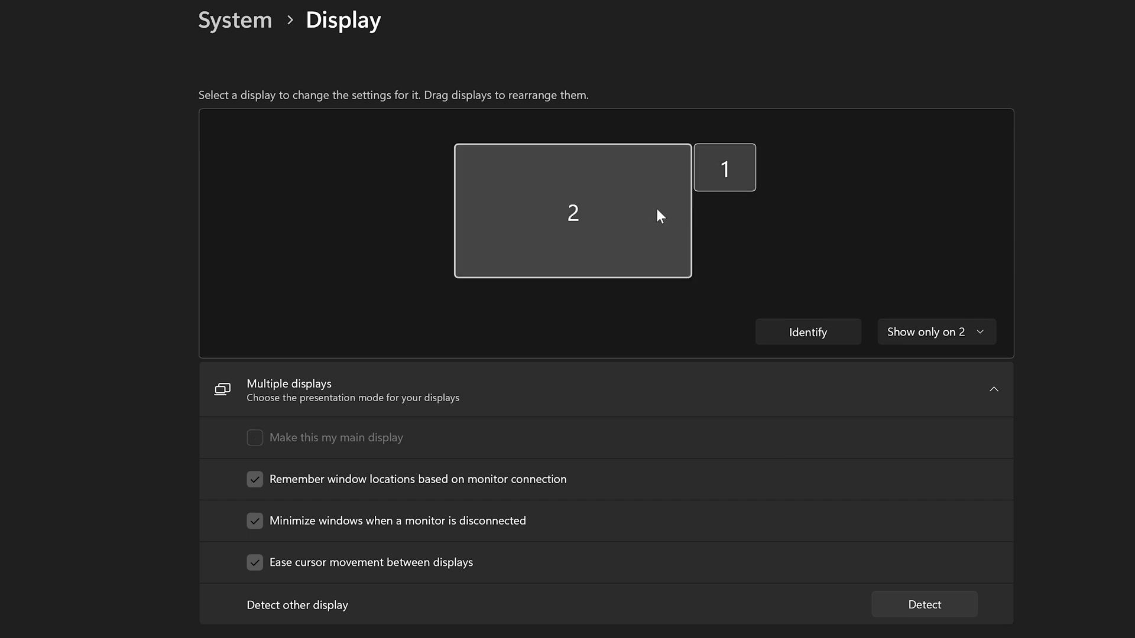
left_click(727, 169)
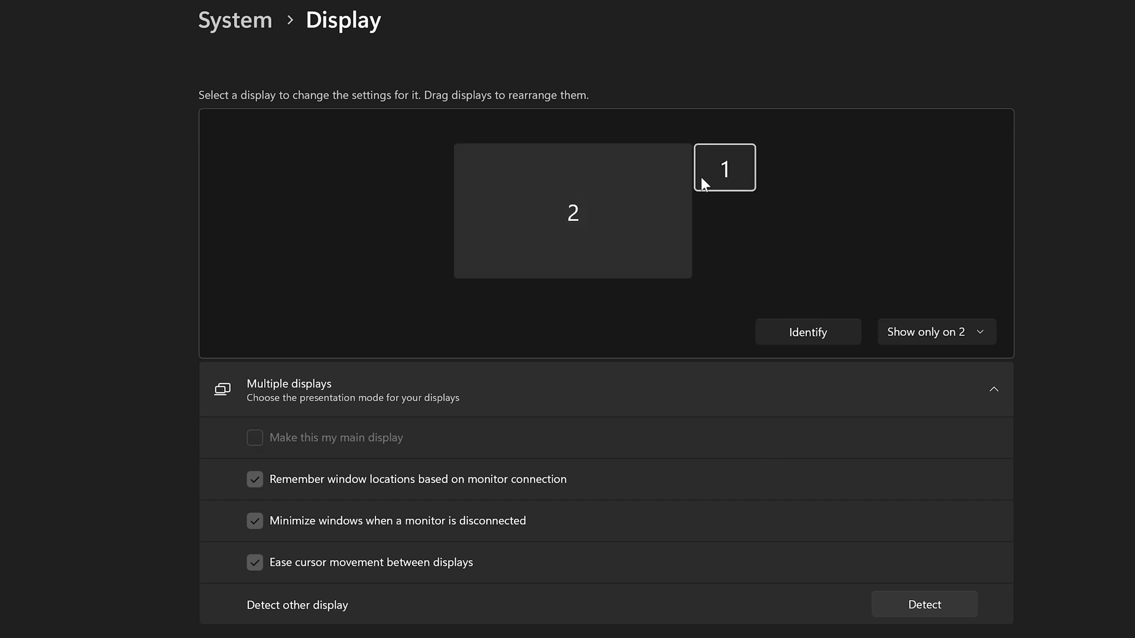
left_click(598, 206)
left_click(722, 177)
left_click(580, 205)
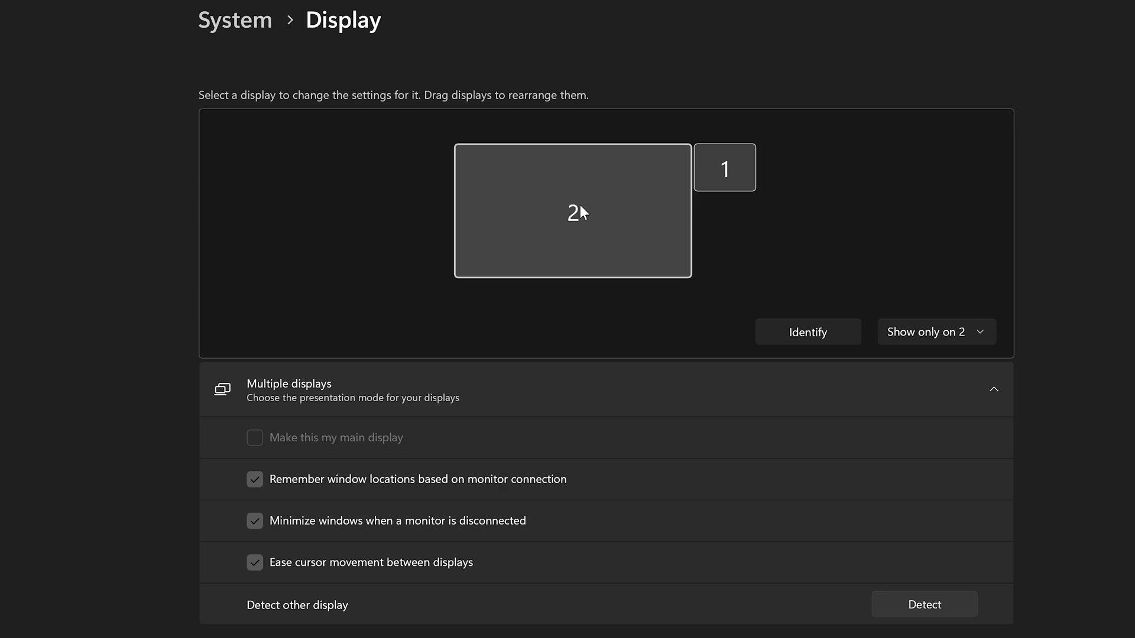
scroll(580, 205, "down", 8)
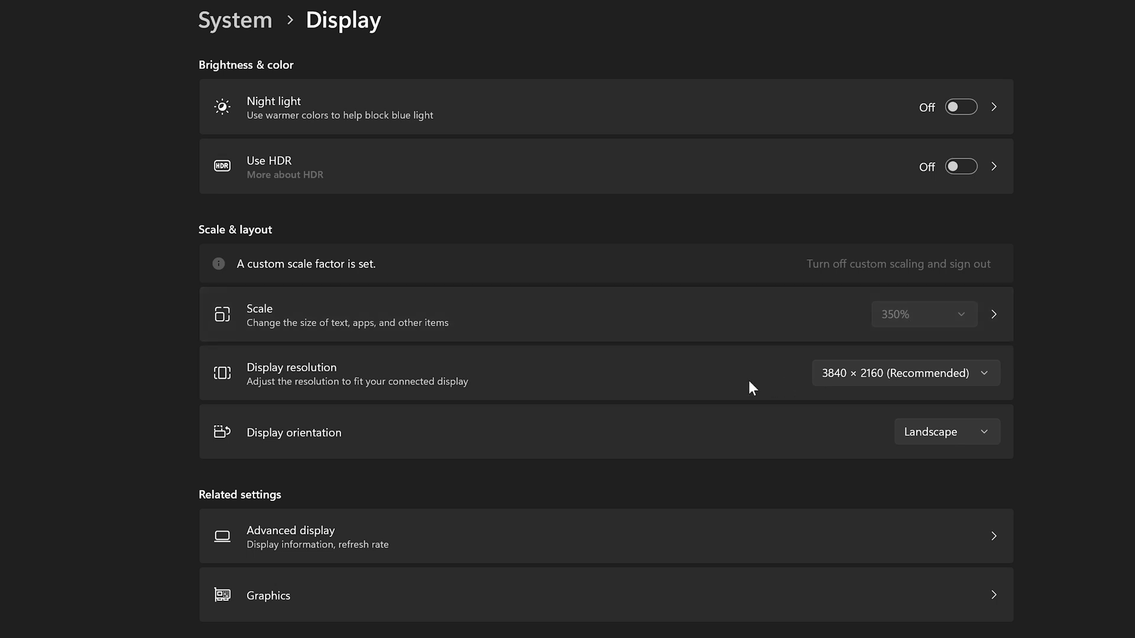
scroll(750, 381, "down", 1)
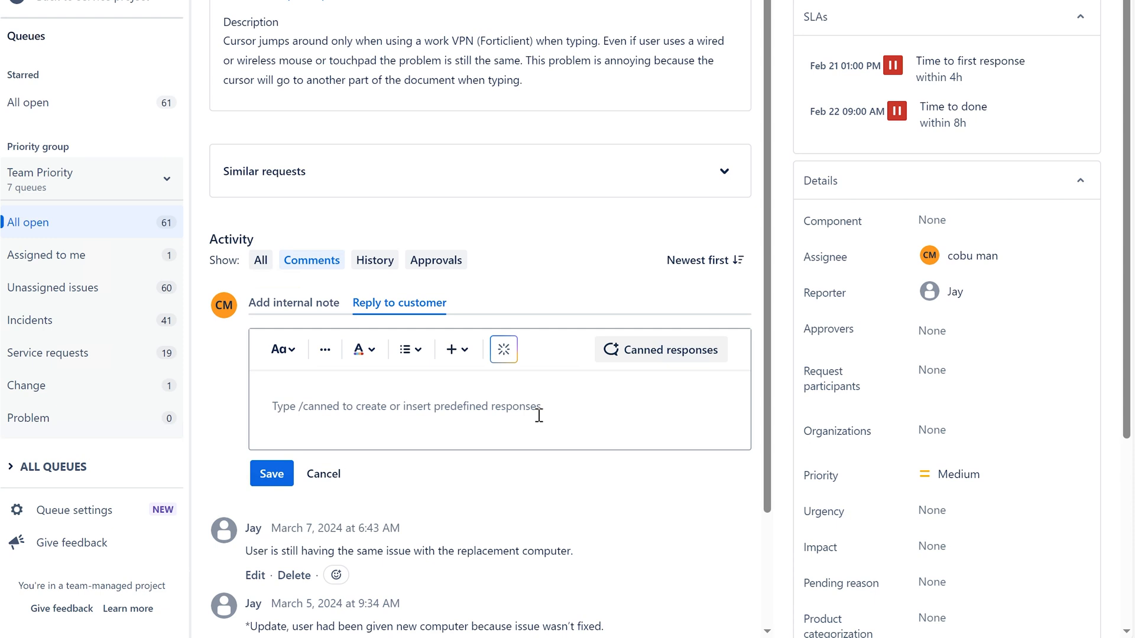
Step: Begin the customer reply on the cursor-jumping ticket with "Since you've already checked and ruled a computer hardware issue... I would look into"
type("Sin")
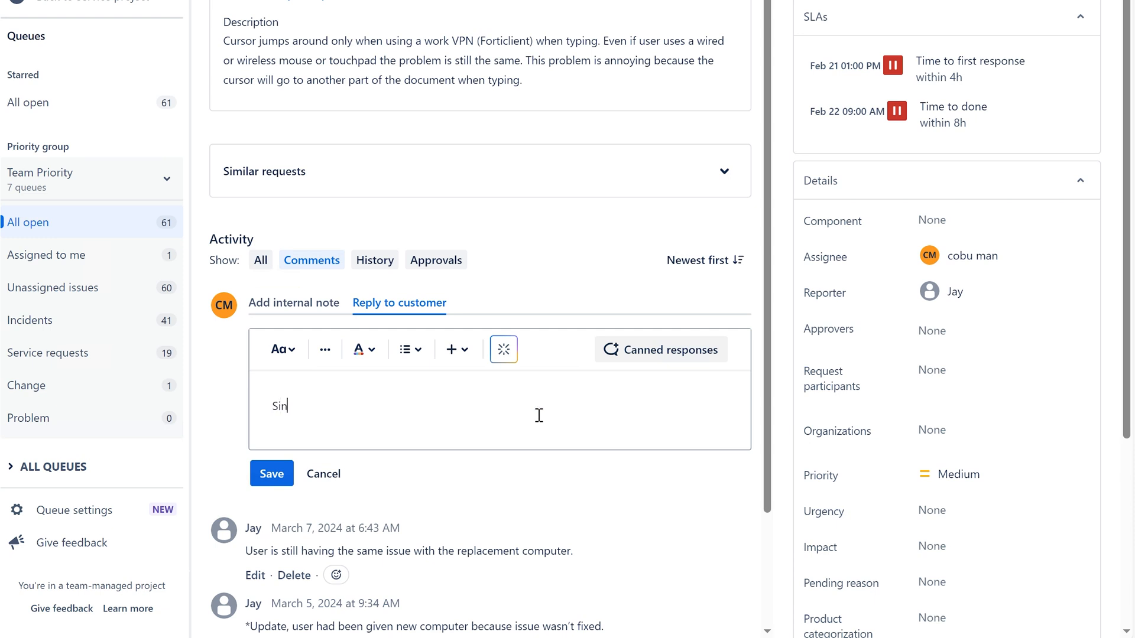
type("ce you've already checke")
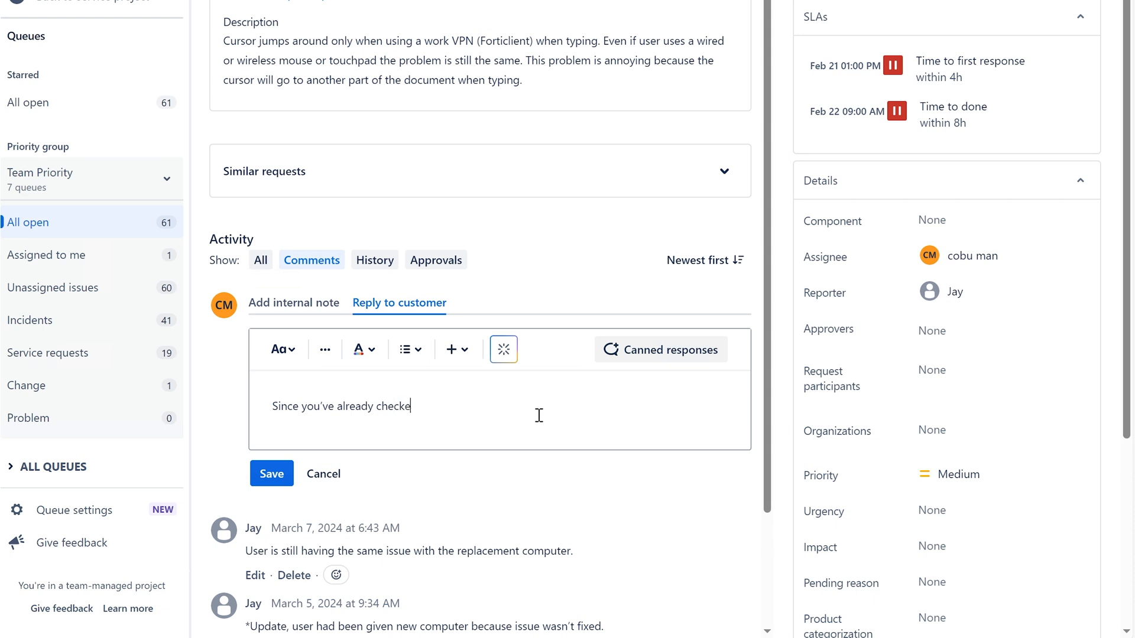
type("d and ruled a computer ")
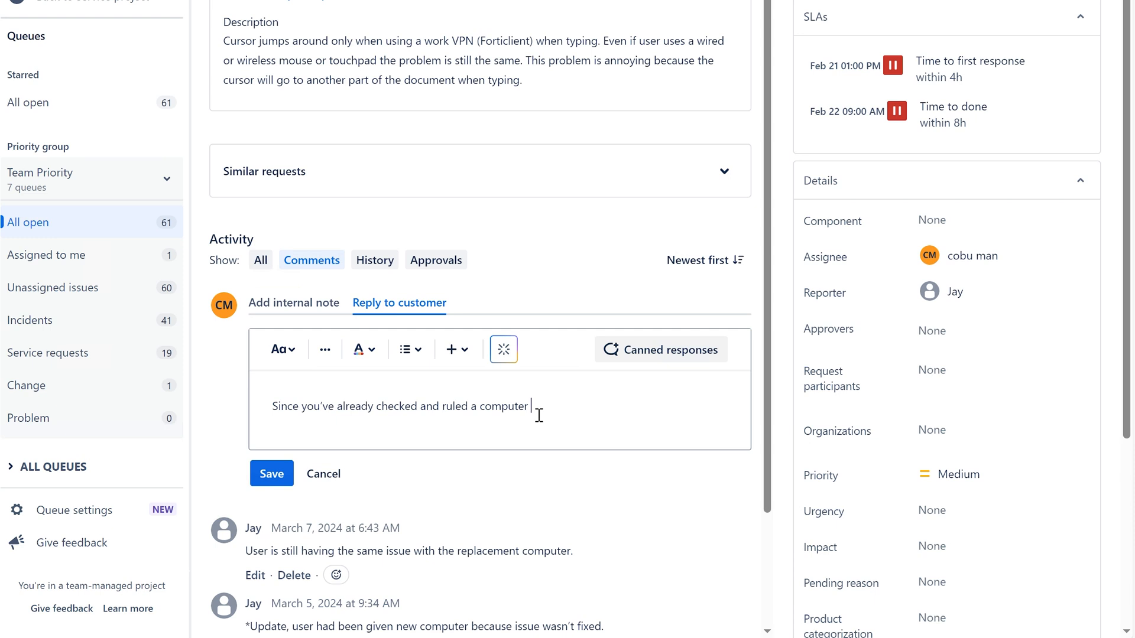
type("hardware issue ")
type(".. I would look into")
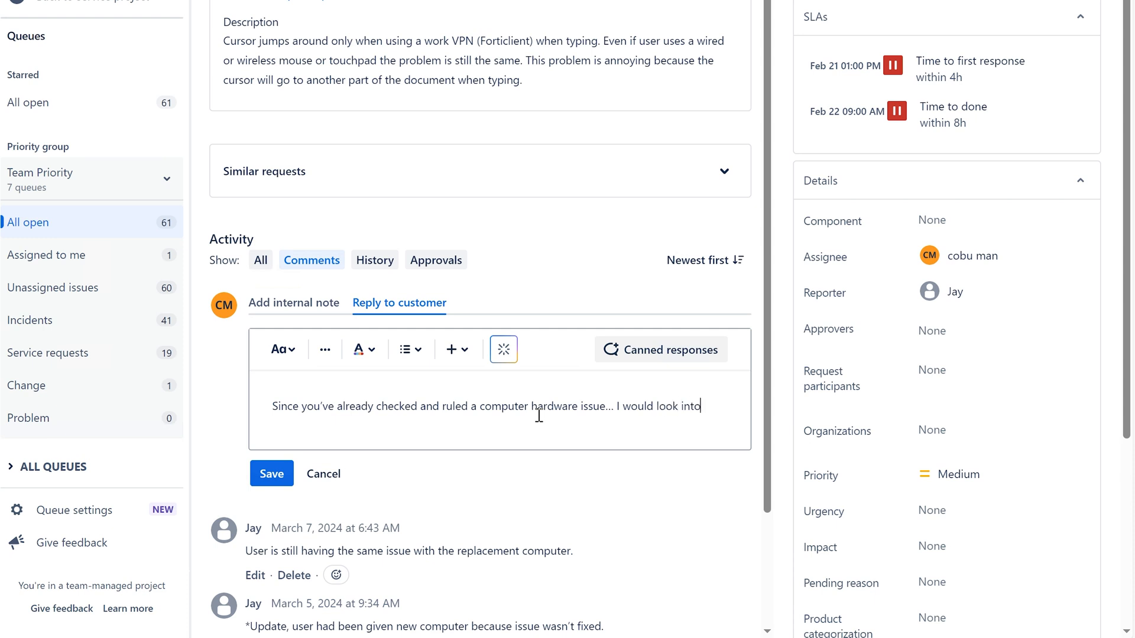
Step: Continue the reply's first sentence with "display or possibly multiple monitors issues if they have different resolutions"
type(" display ")
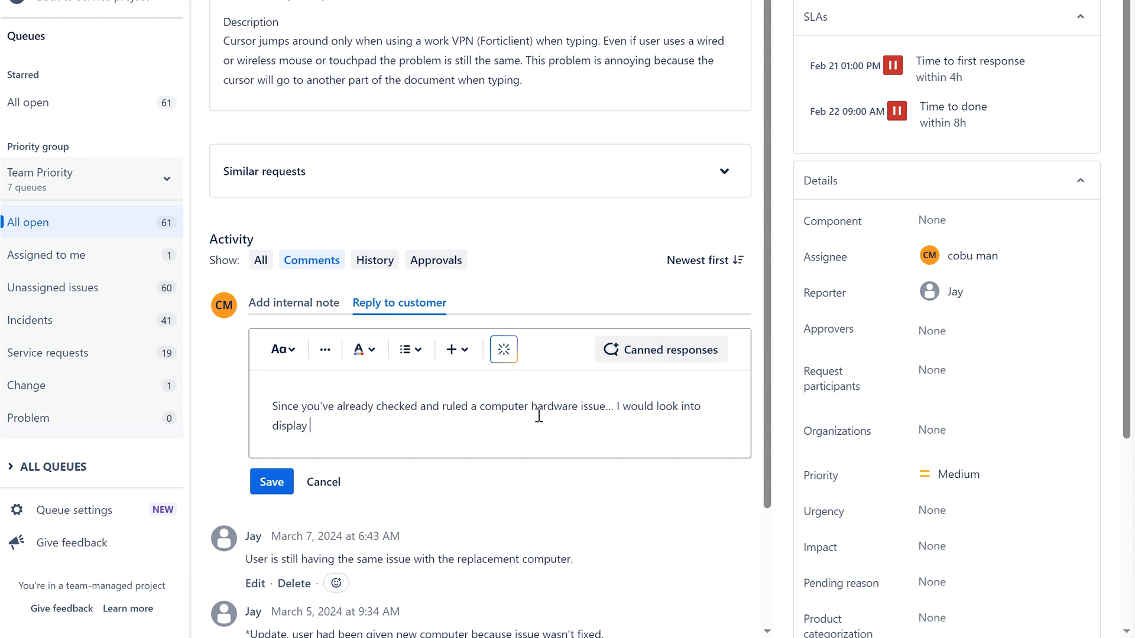
type("or possibly multipl")
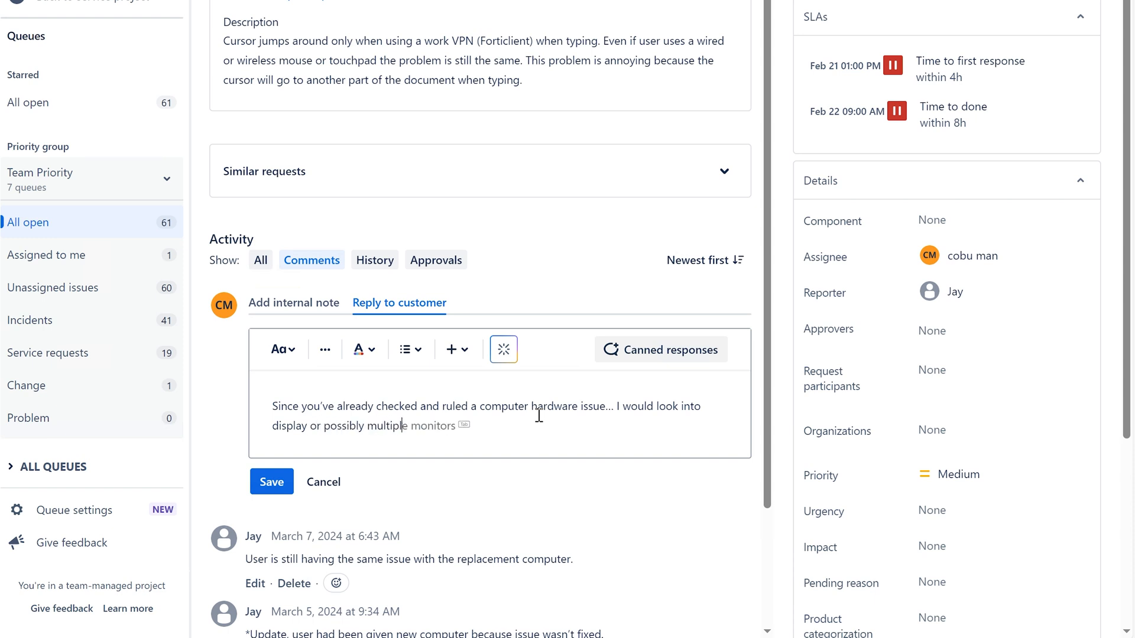
type("e")
key("Tab")
type("issues if they have dif")
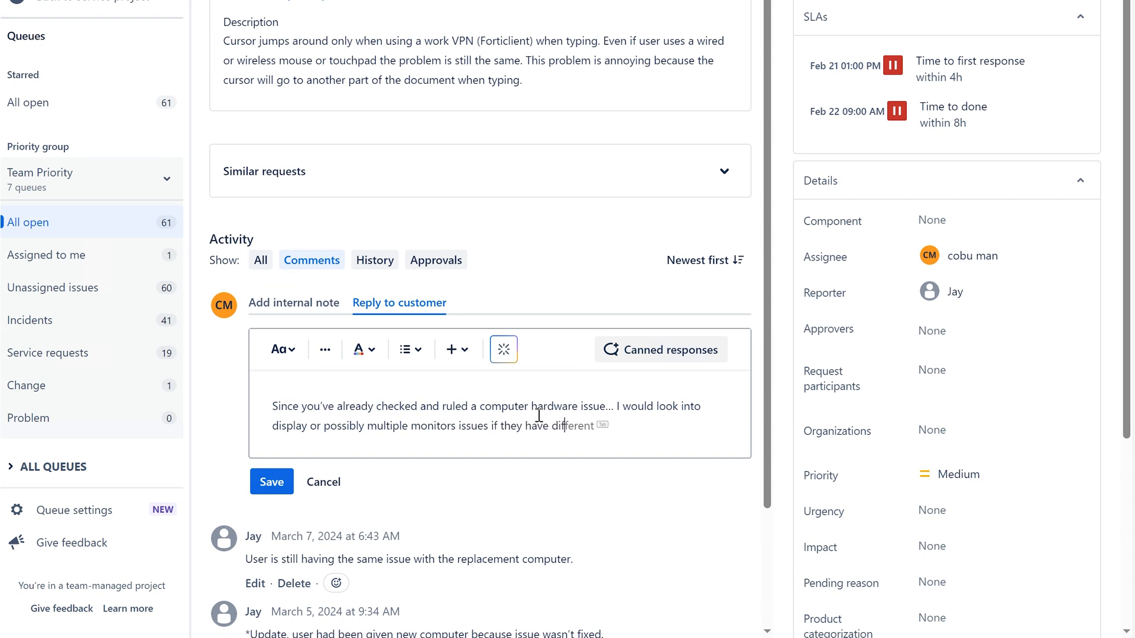
type("ferent resol")
key("Tab")
Step: Finish the reply with "This can also happen when using Remote Desktop software and in Virtual Machines." and save it
type("s. This can al")
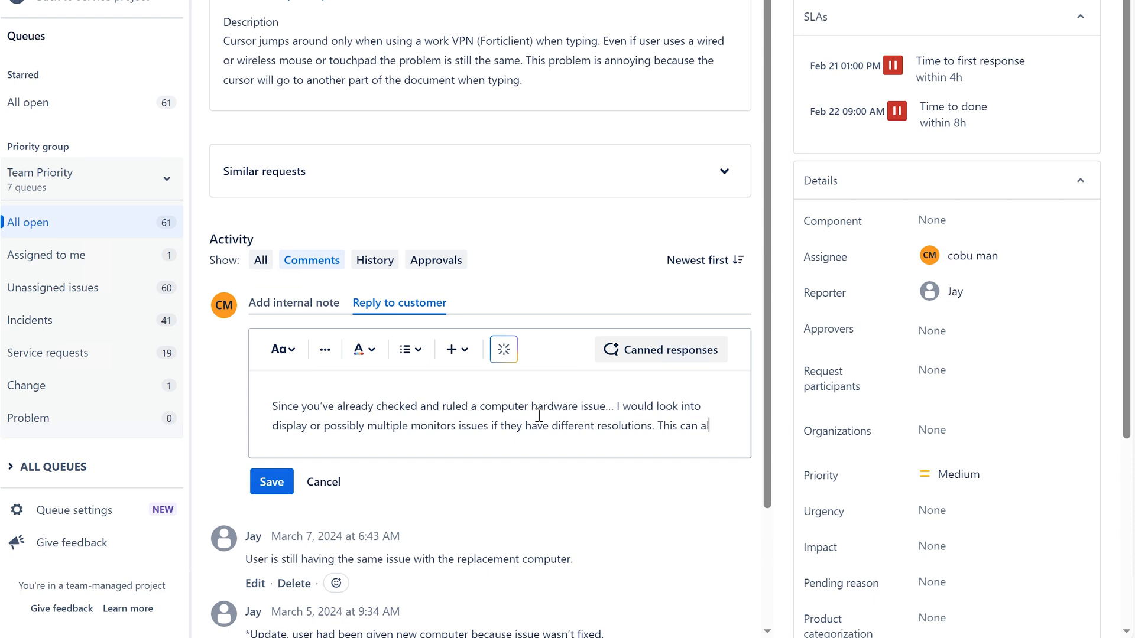
type("so happe")
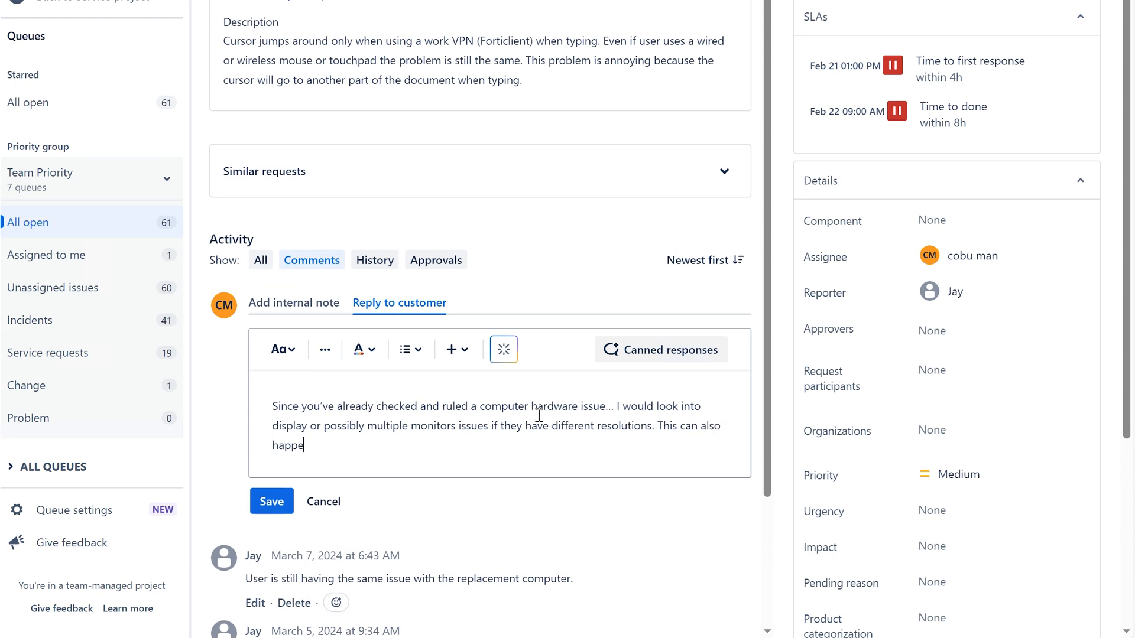
type("n when using Remote De")
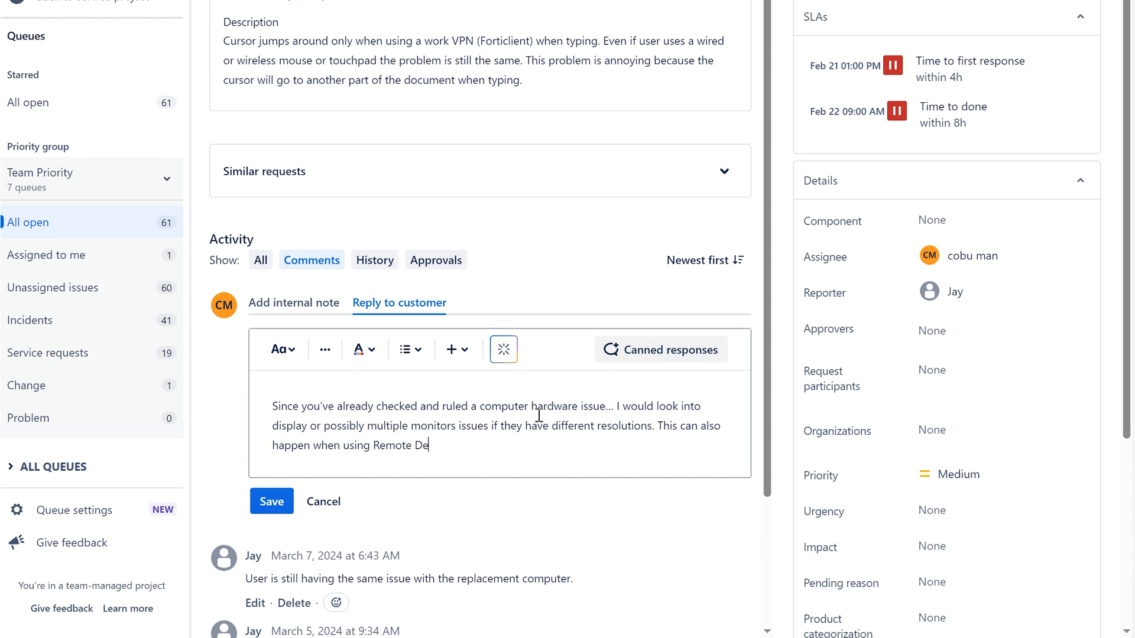
type("sktop software and in VM")
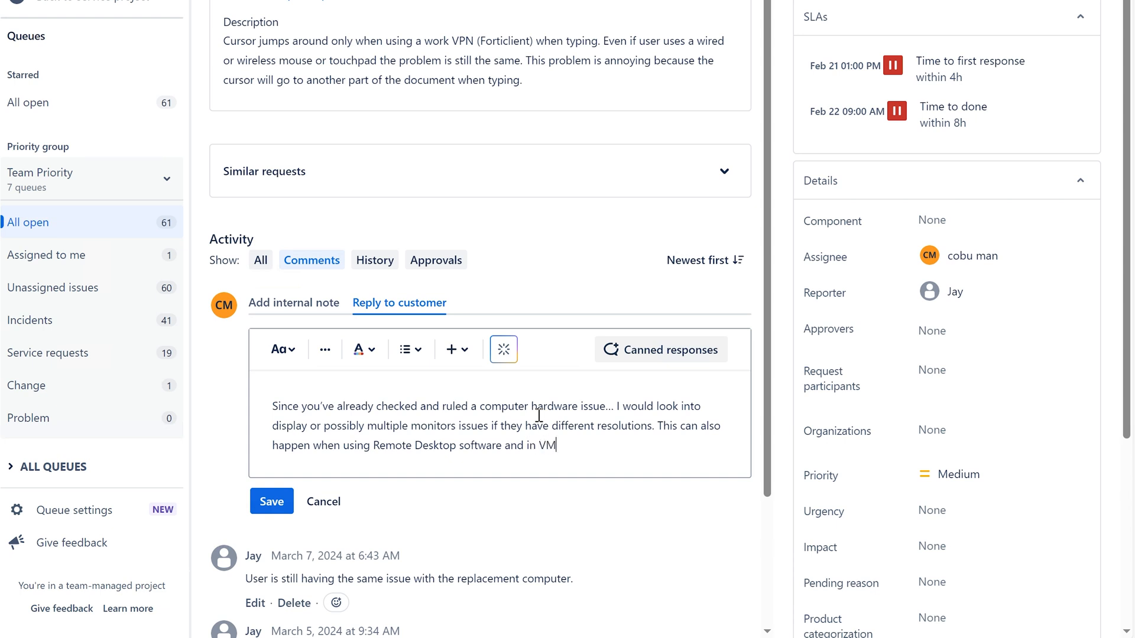
type("rtual Mahchines.")
key("ctrl+Return")
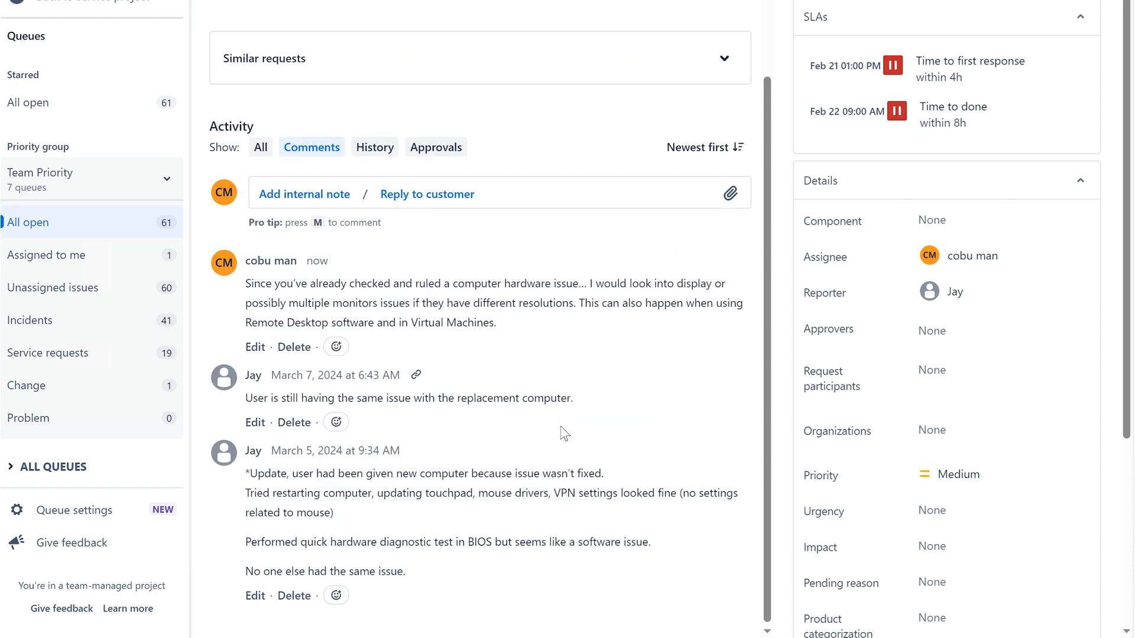
Step: Change the cursor-jumping ticket's status to Completed and open the Unassigned issues queue
left_click(852, 1)
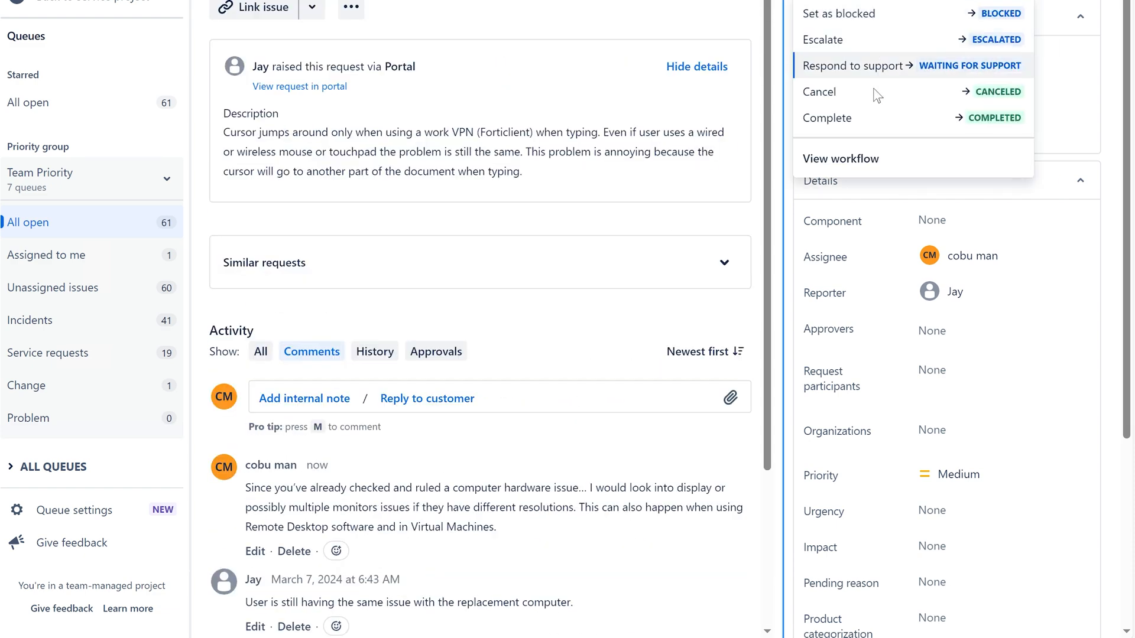
left_click(881, 118)
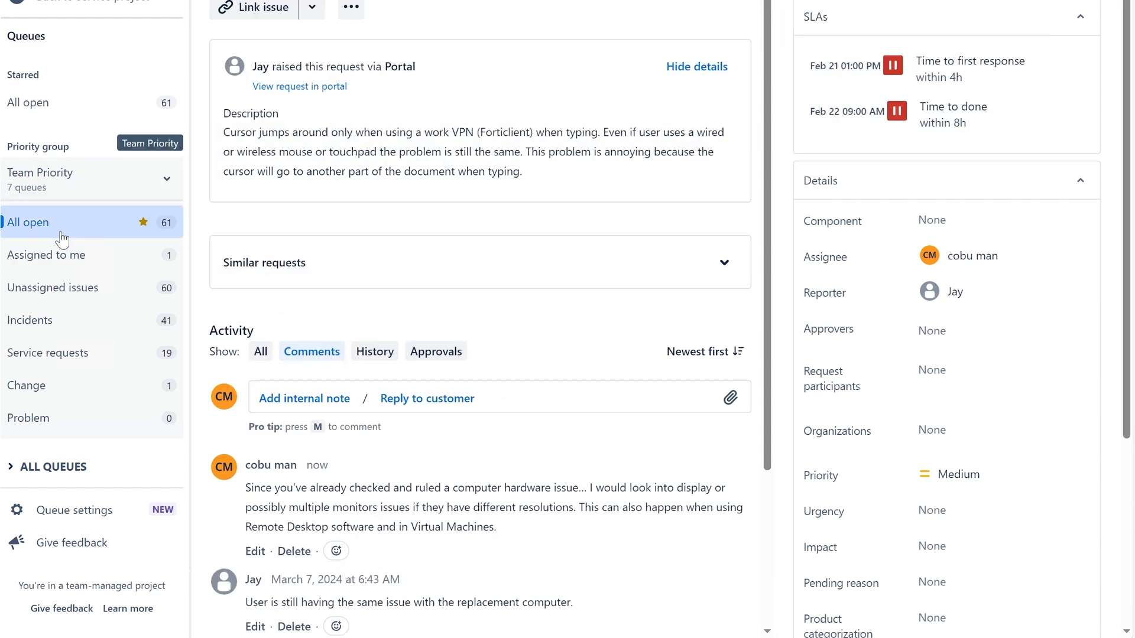
left_click(56, 288)
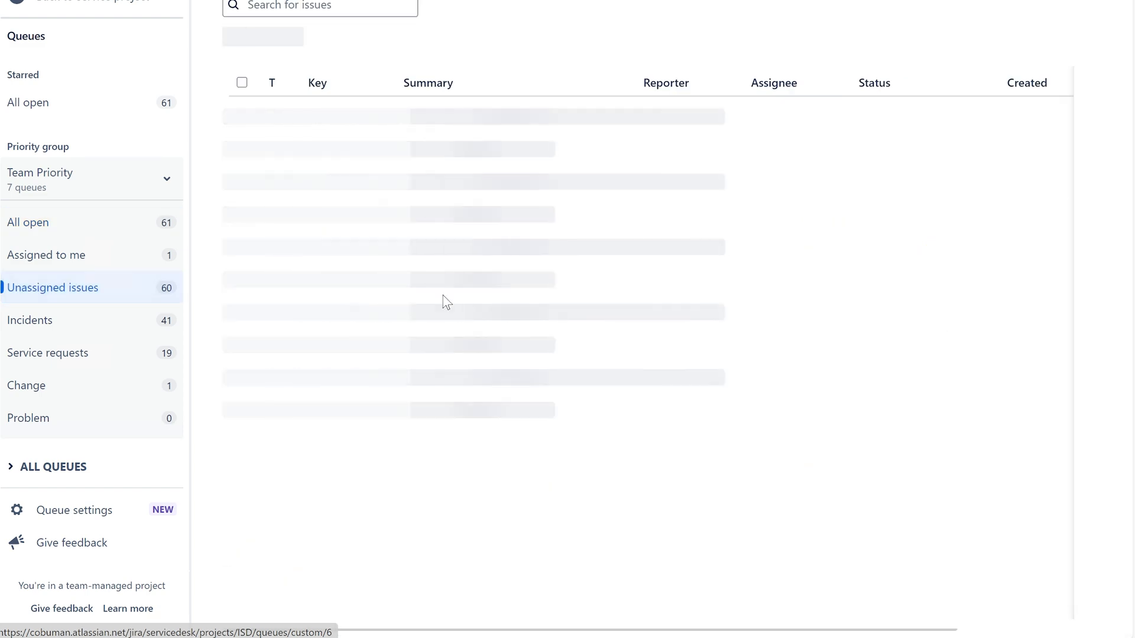
Step: Open the "Page not loading error" ticket from the unassigned issues and assign it to yourself
scroll(625, 329, "down", 20)
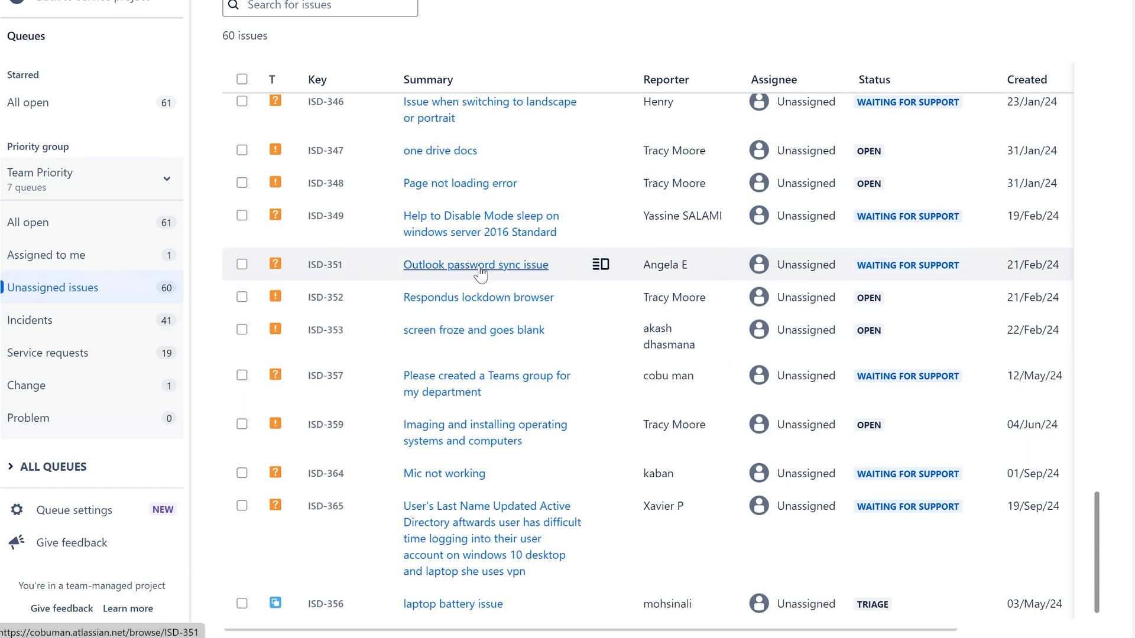
scroll(479, 272, "up", 1)
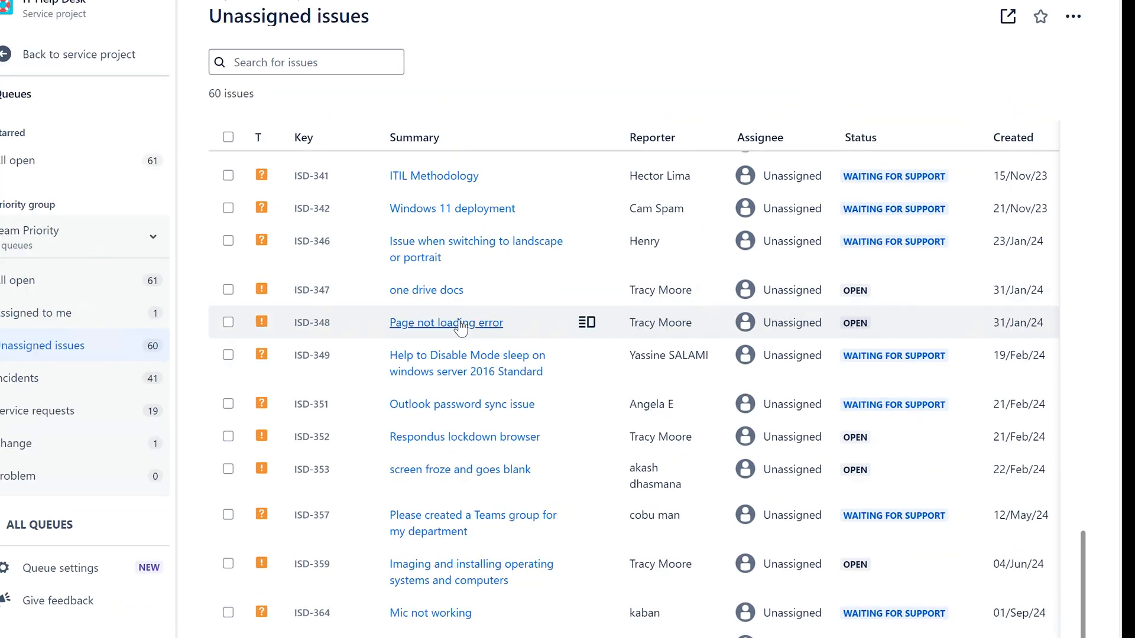
left_click(480, 266)
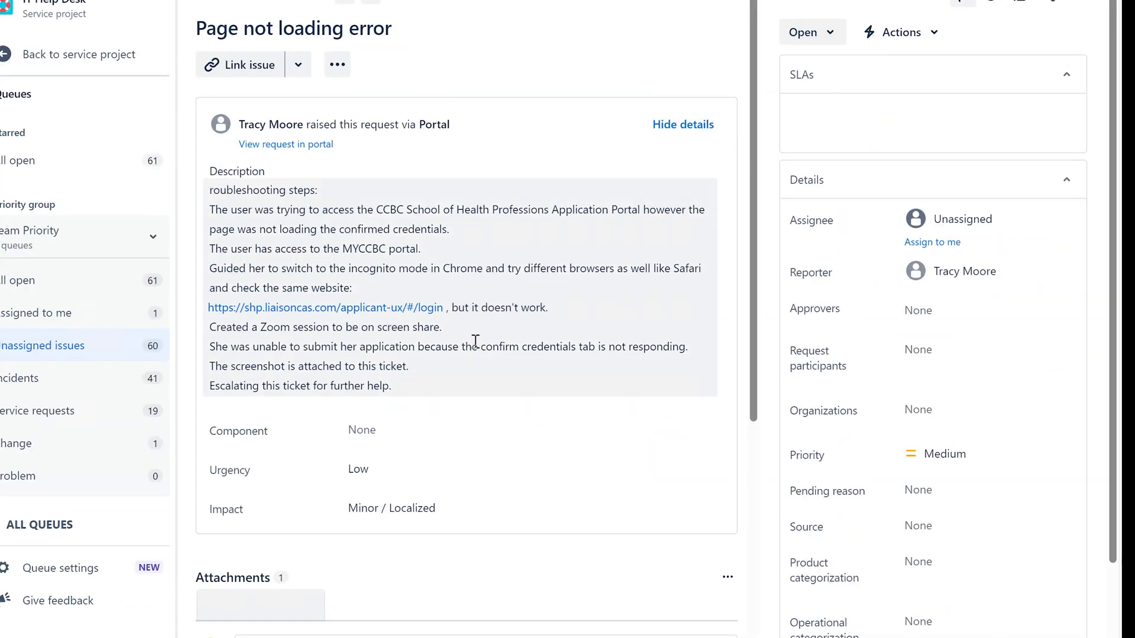
scroll(476, 343, "down", 4)
scroll(479, 348, "up", 3)
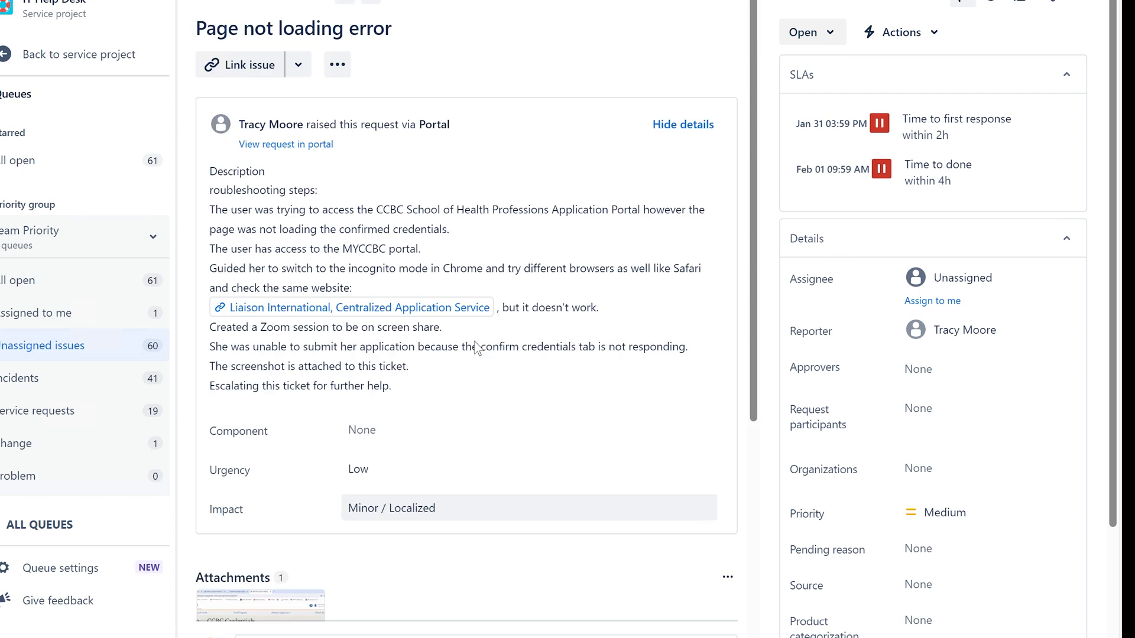
left_click(939, 302)
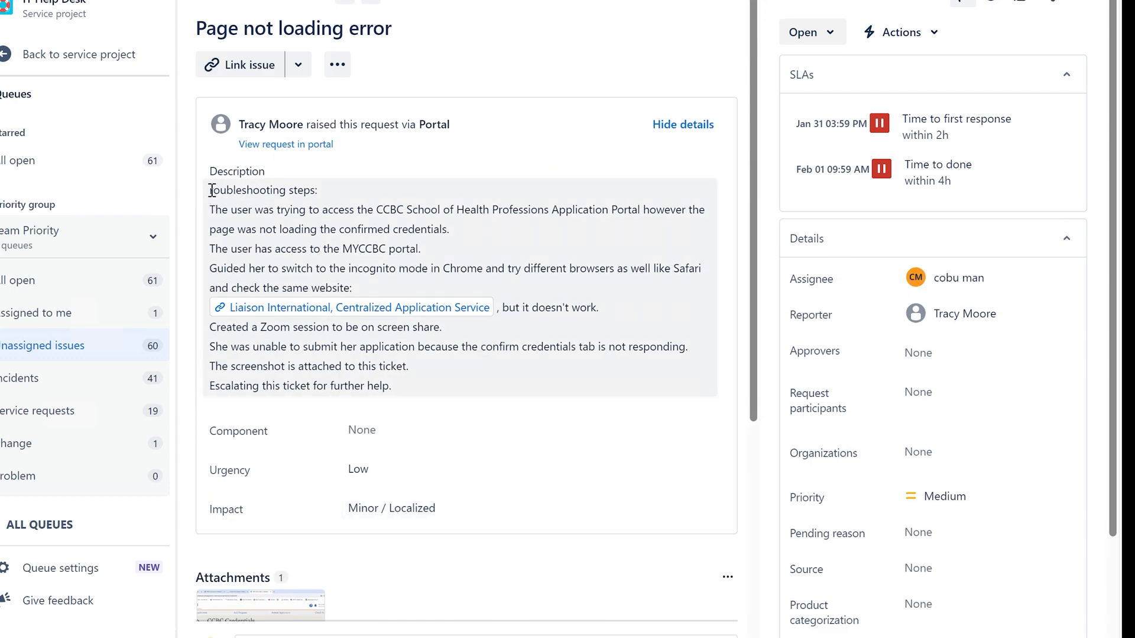
Step: Read the ticket description's lines on the application portal problem, MYCCBC access and the browser troubleshooting already tried
left_click_drag(211, 207, 441, 227)
left_click(441, 227)
left_click_drag(211, 209, 632, 212)
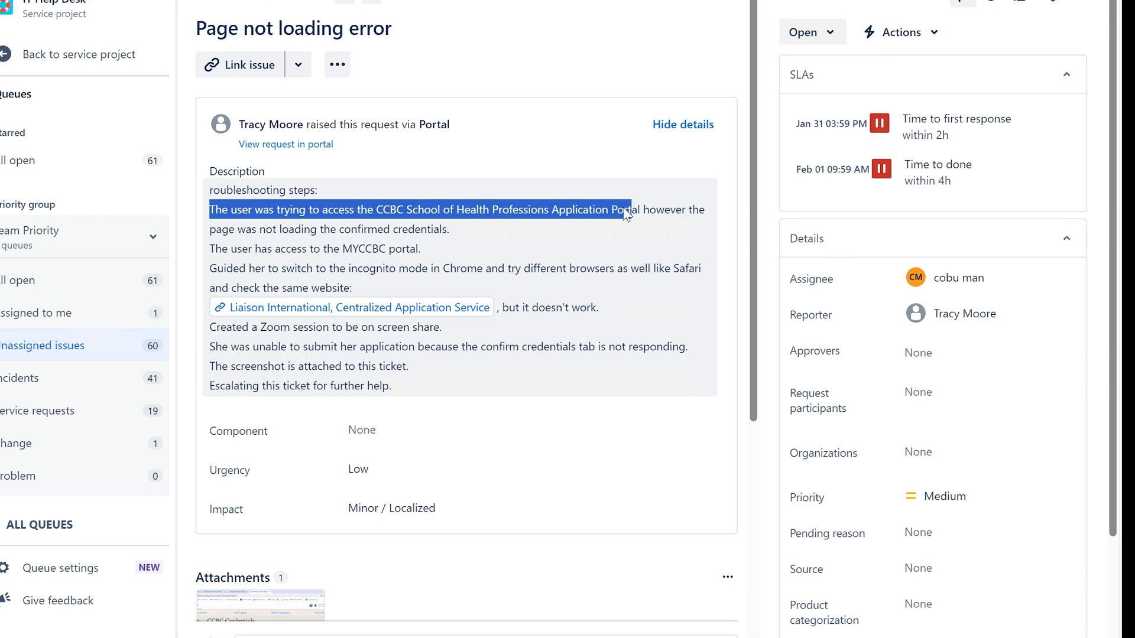
left_click(208, 238)
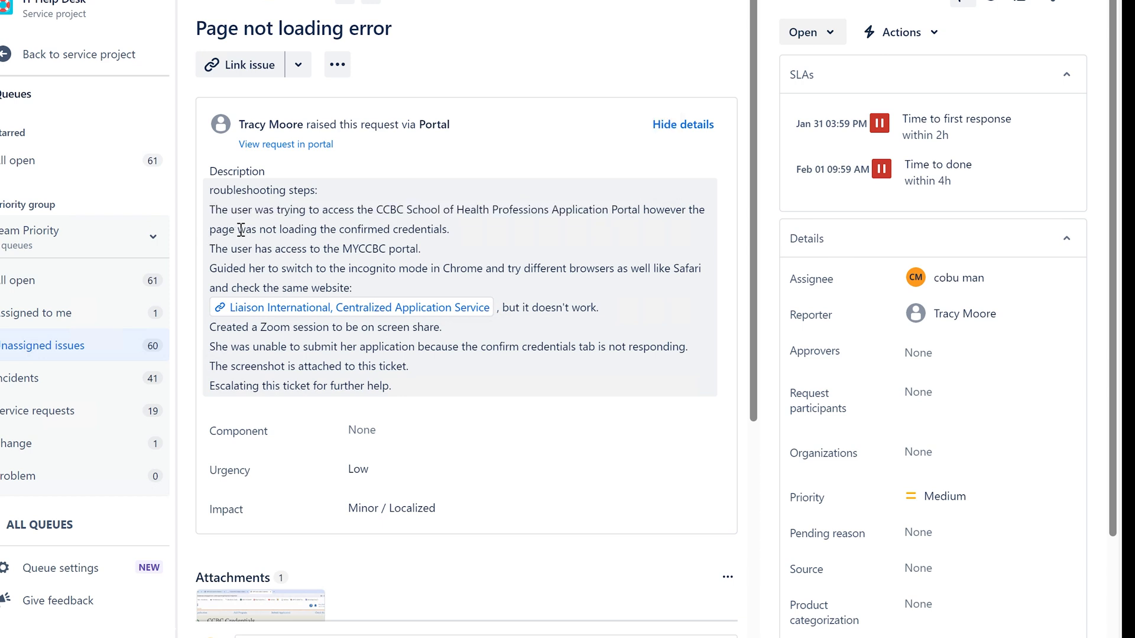
left_click_drag(239, 229, 456, 233)
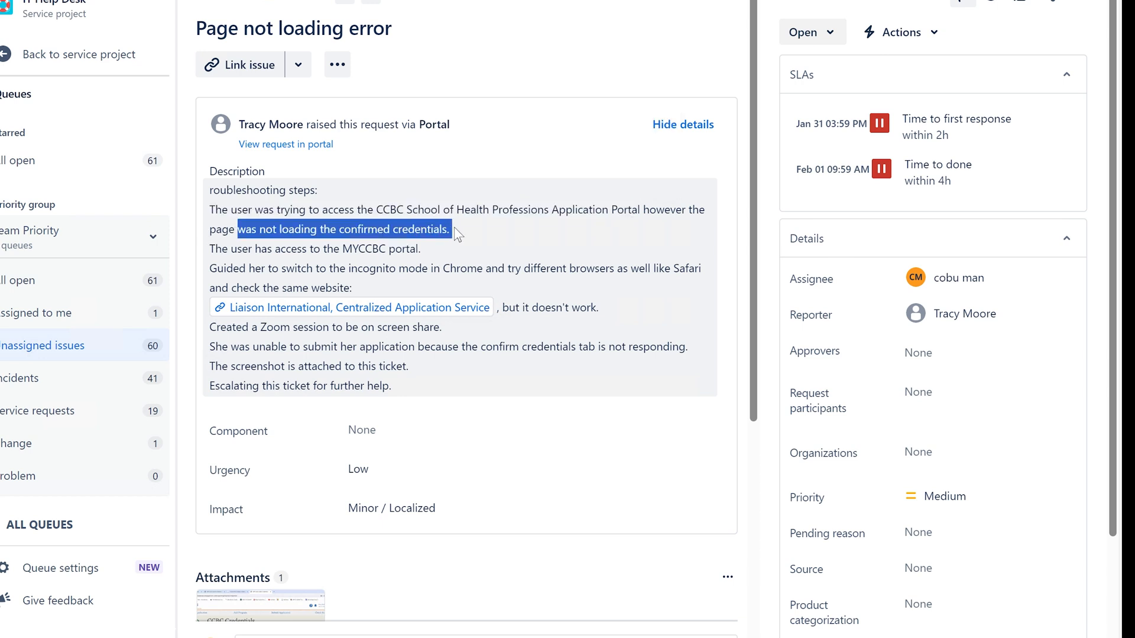
left_click(370, 231)
left_click_drag(215, 249, 455, 256)
left_click(213, 271)
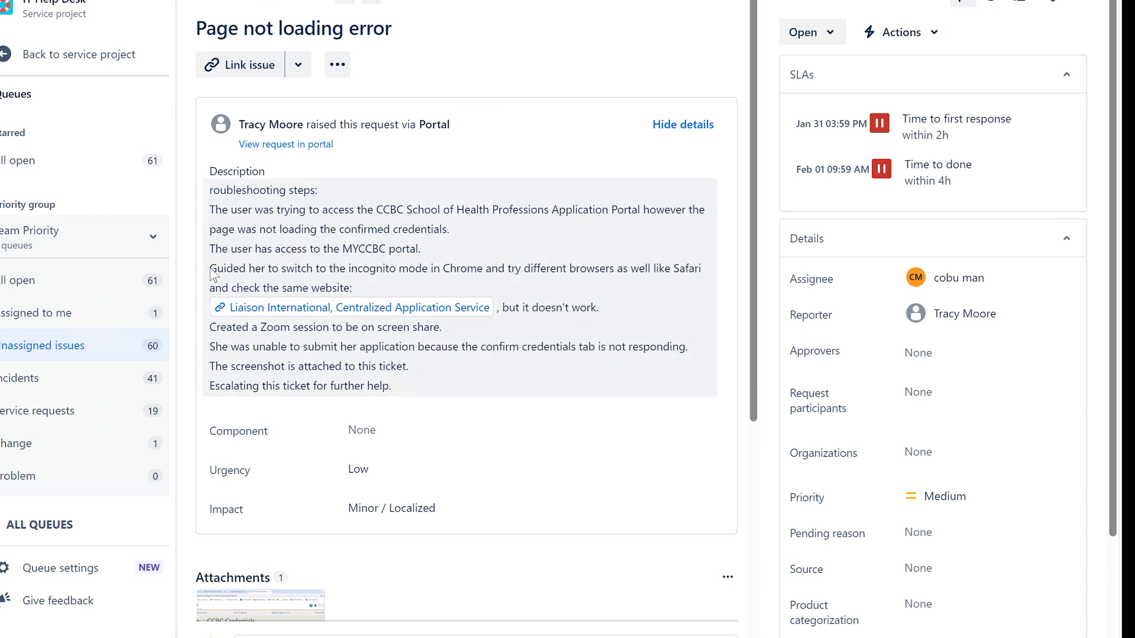
double_click(218, 269)
left_click_drag(277, 268, 368, 287)
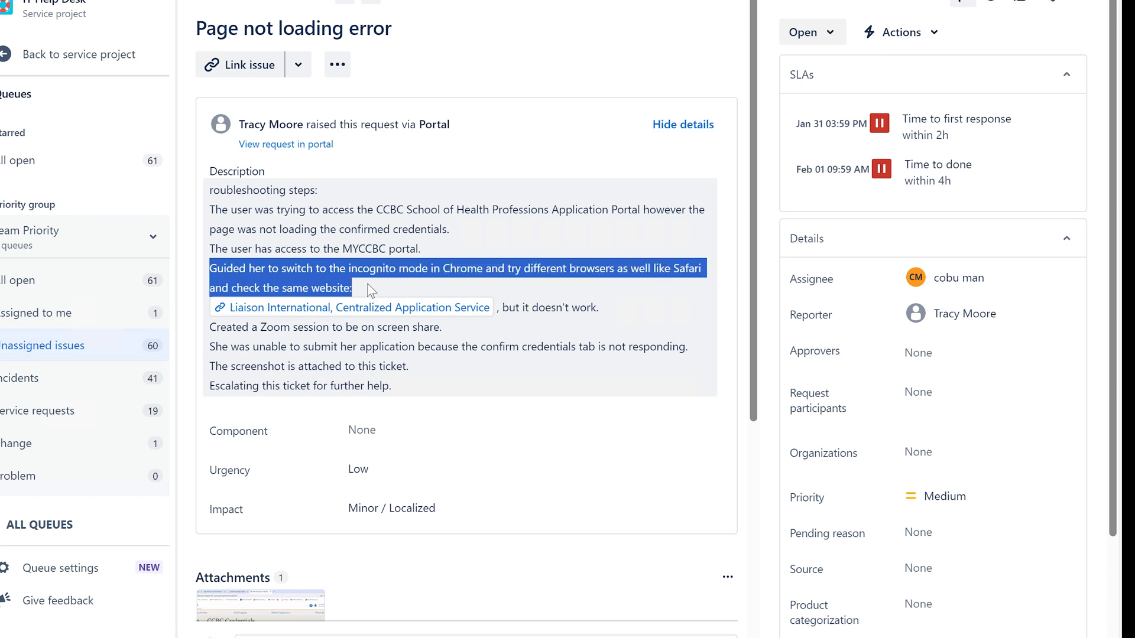
Step: Read the remaining description lines about the Zoom session, the application submission problem, the attached screenshot and the escalation
left_click(434, 341)
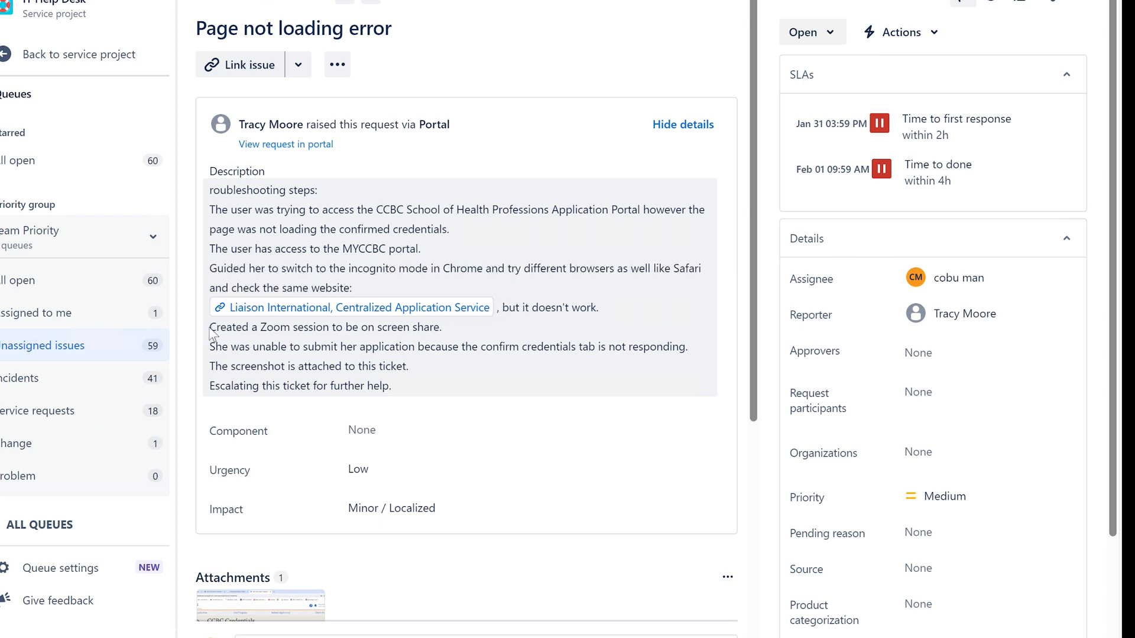
left_click_drag(210, 326, 446, 329)
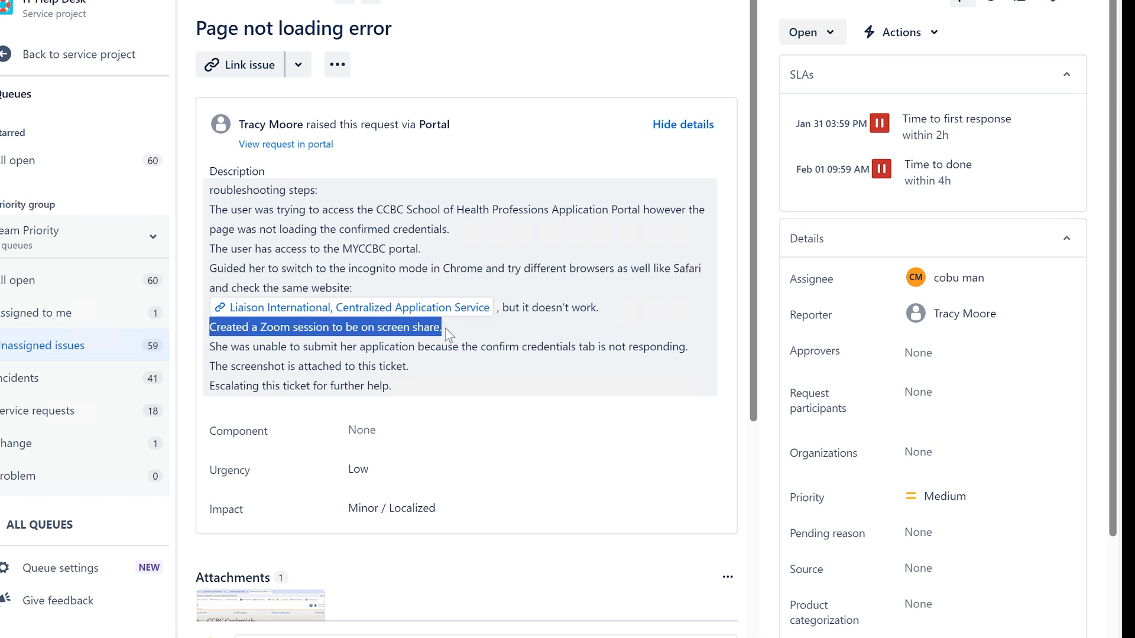
left_click(256, 342)
left_click_drag(211, 327, 447, 334)
left_click(409, 348)
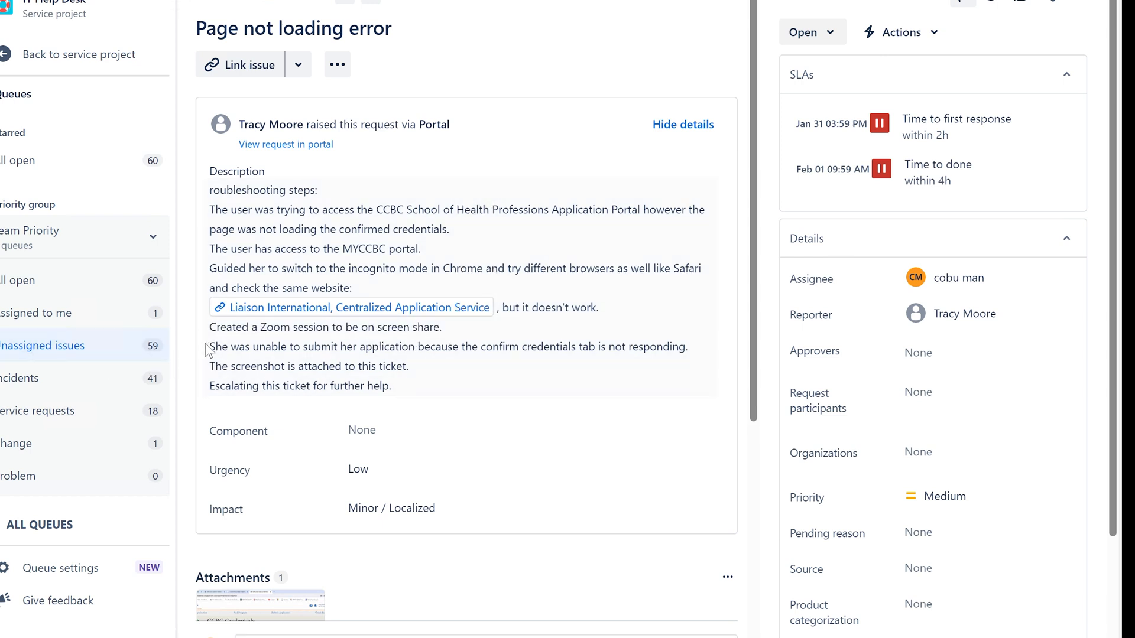
left_click_drag(209, 350, 680, 363)
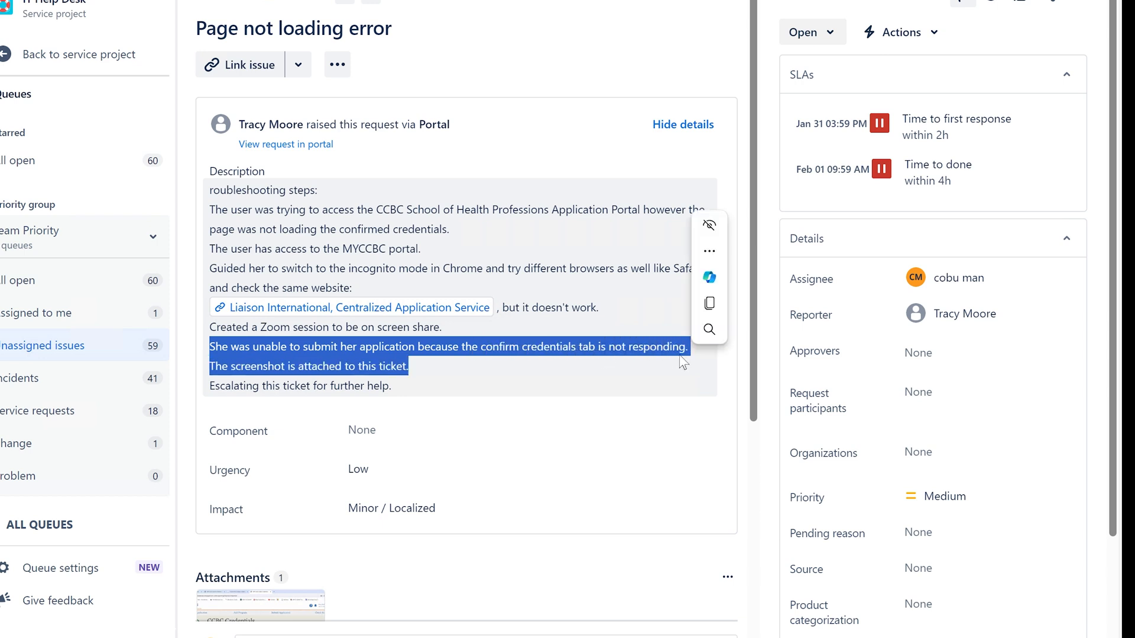
left_click(407, 366)
left_click_drag(407, 366, 206, 382)
left_click(238, 396)
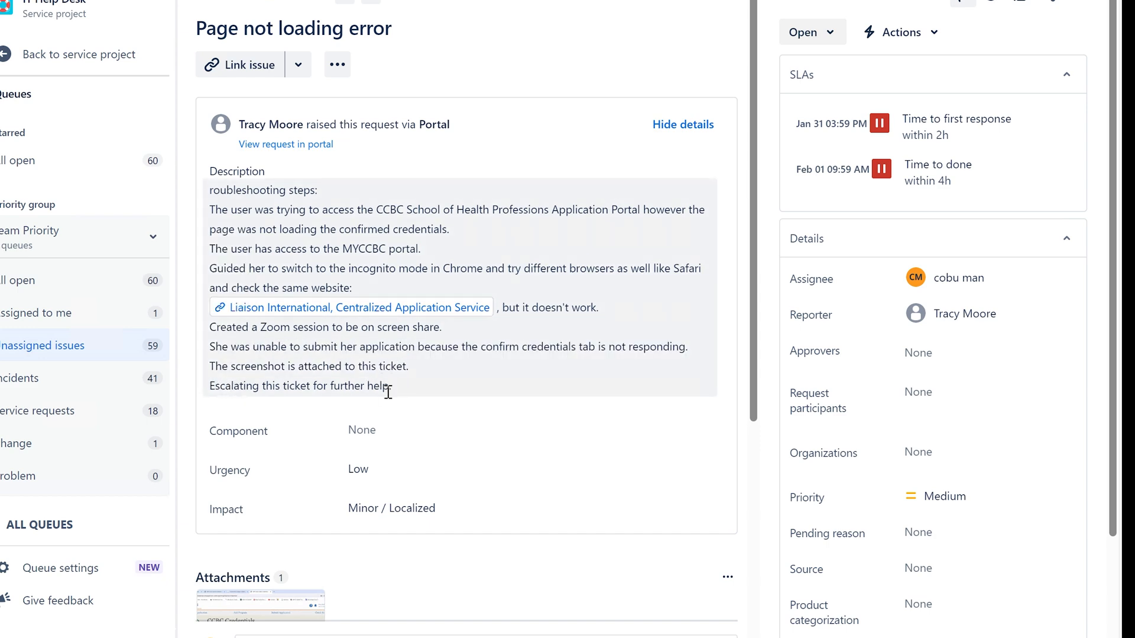
Step: View the attached screenshot image(8).png at full size and return to the ticket description
scroll(388, 398, "down", 4)
left_click(238, 384)
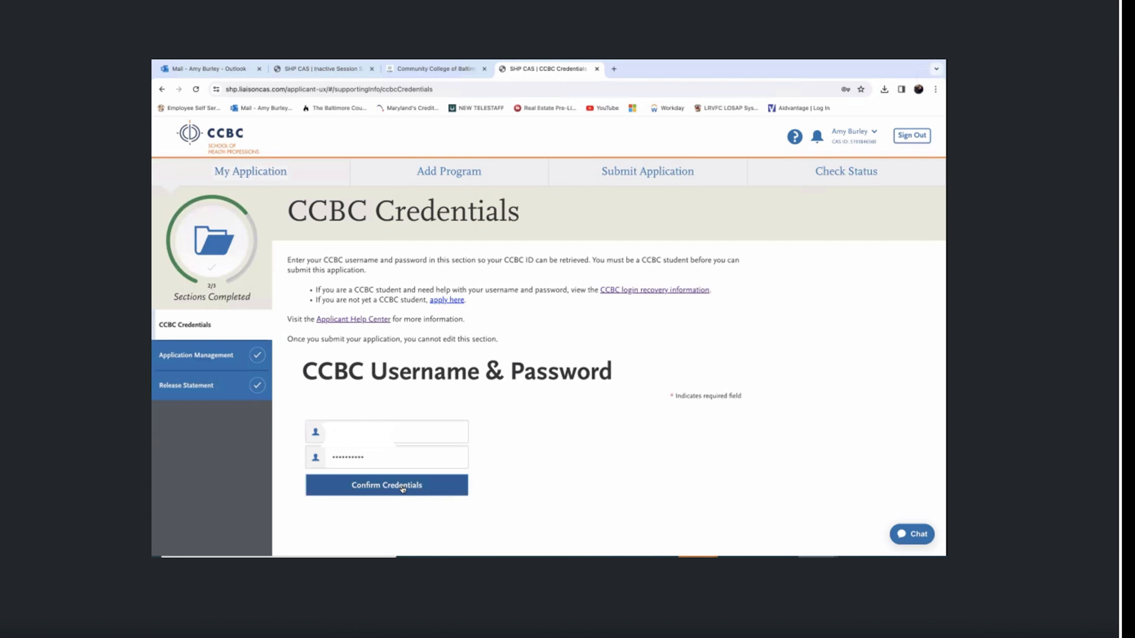
key("Escape")
scroll(516, 338, "up", 4)
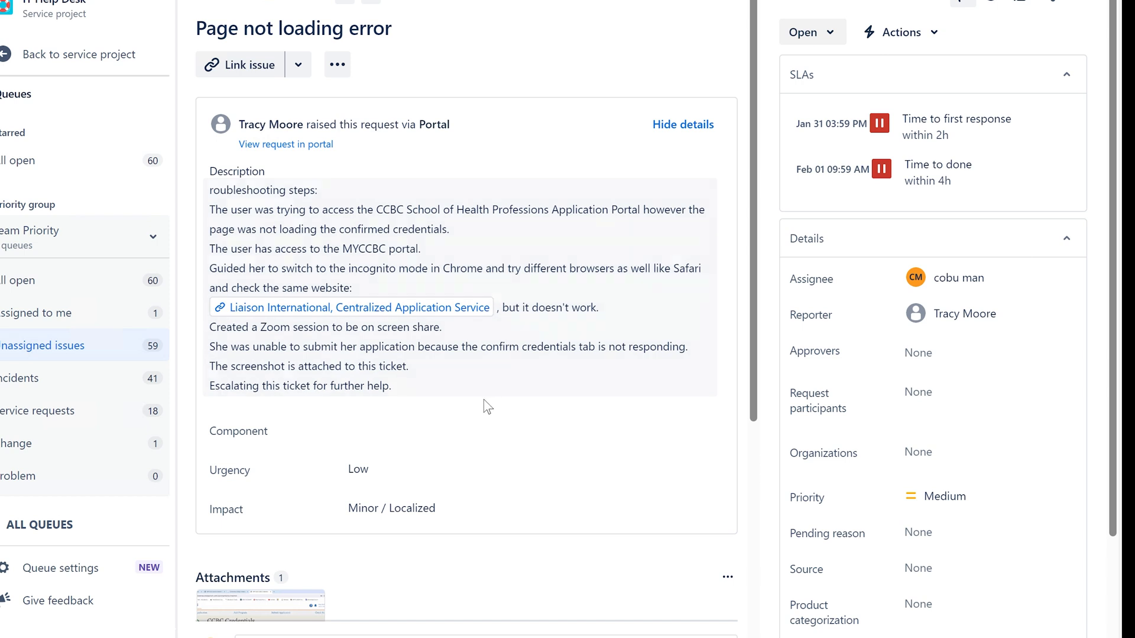
Step: Reread the description's lines on the portal page not loading and the unresponsive confirm credentials tab
left_click_drag(210, 211, 521, 211)
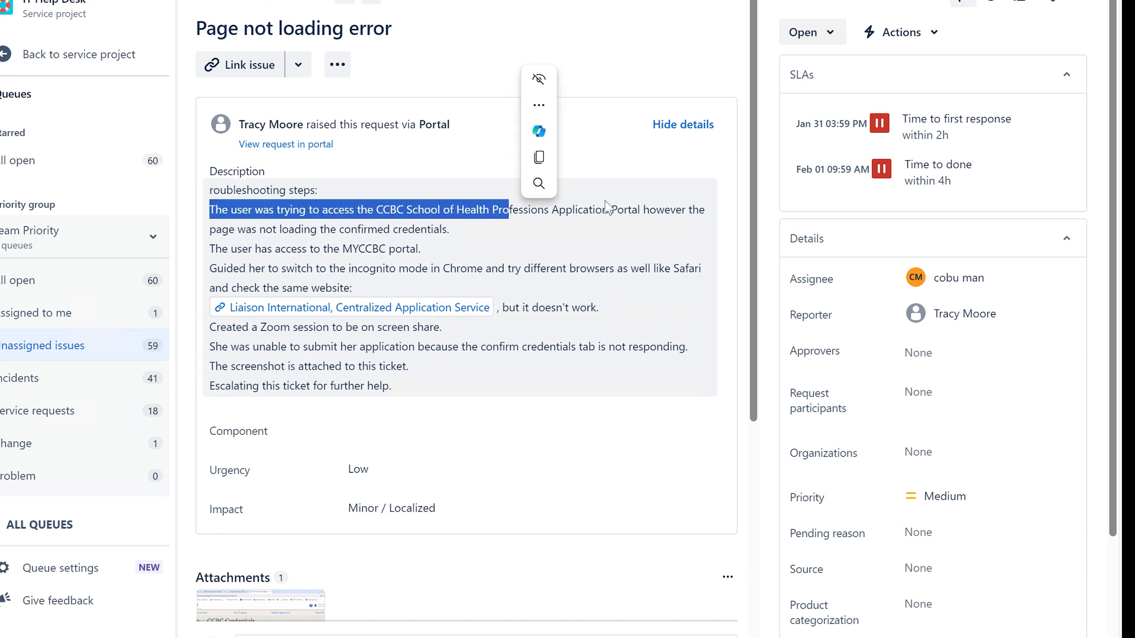
left_click(610, 203)
left_click_drag(644, 210, 480, 235)
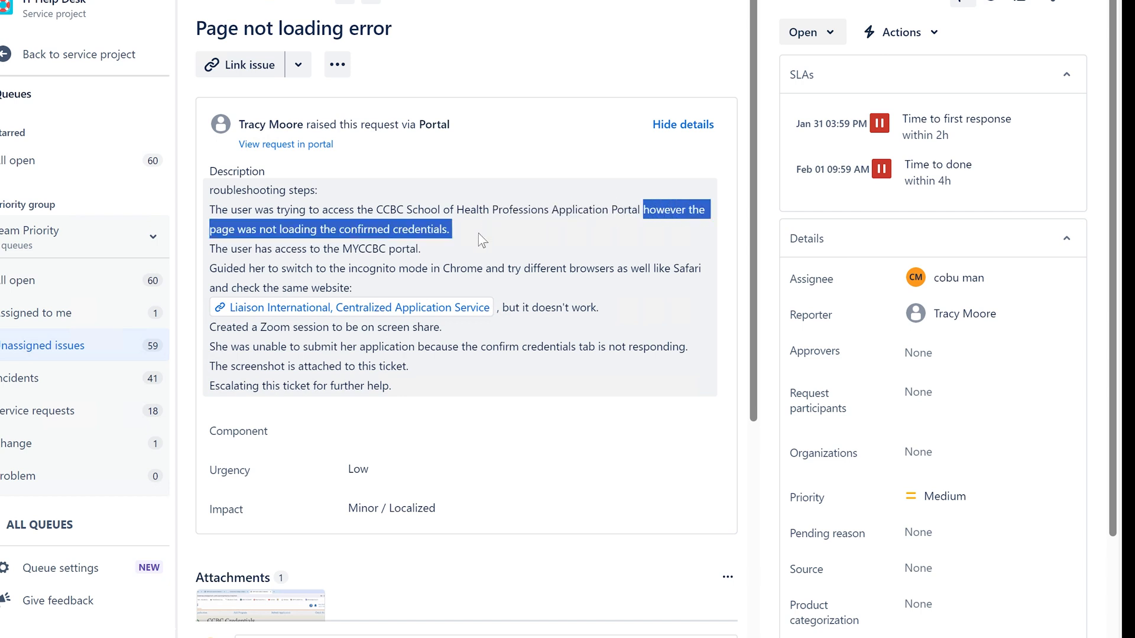
left_click(441, 231)
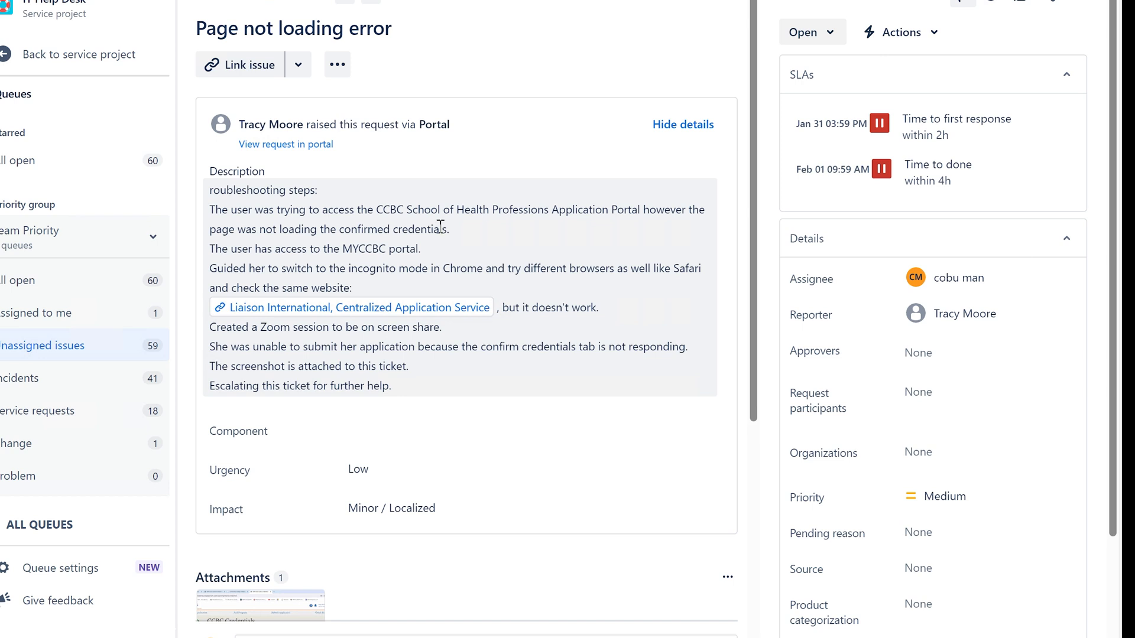
scroll(440, 227, "down", 1)
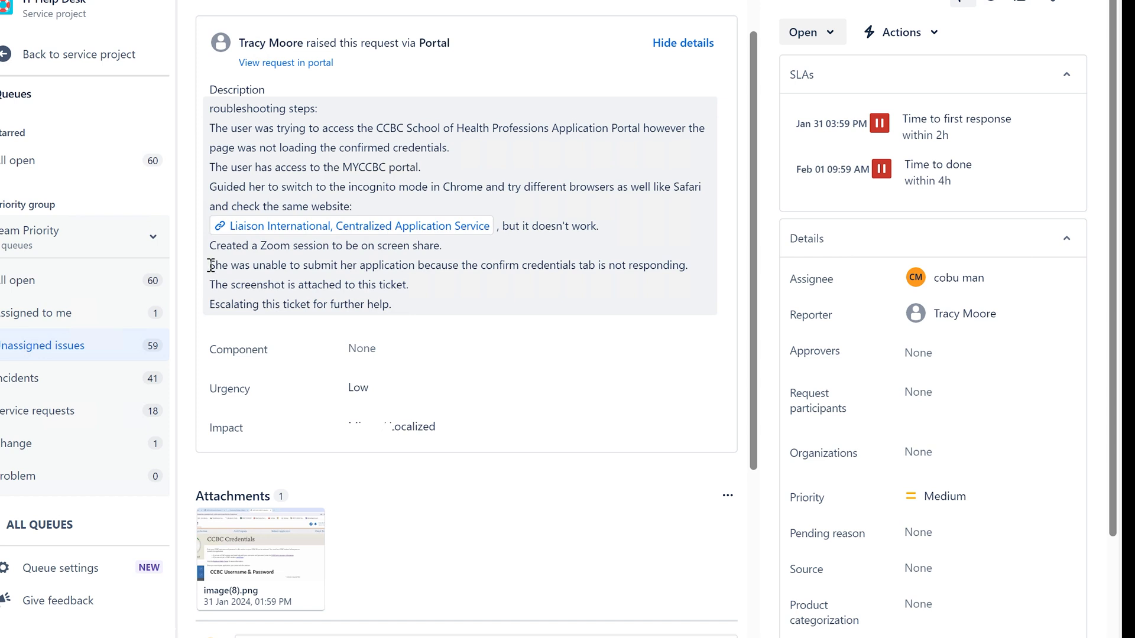
left_click_drag(210, 265, 689, 267)
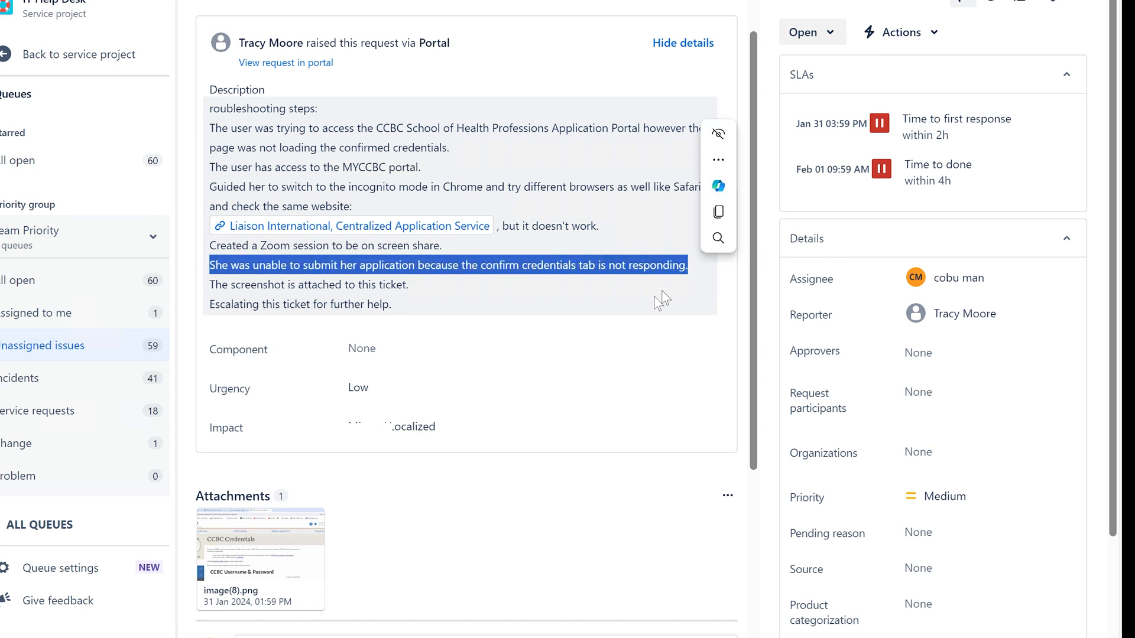
Step: Compare the attached CCBC Credentials screenshot with the description's lines on incognito mode and trying different browsers
left_click(261, 546)
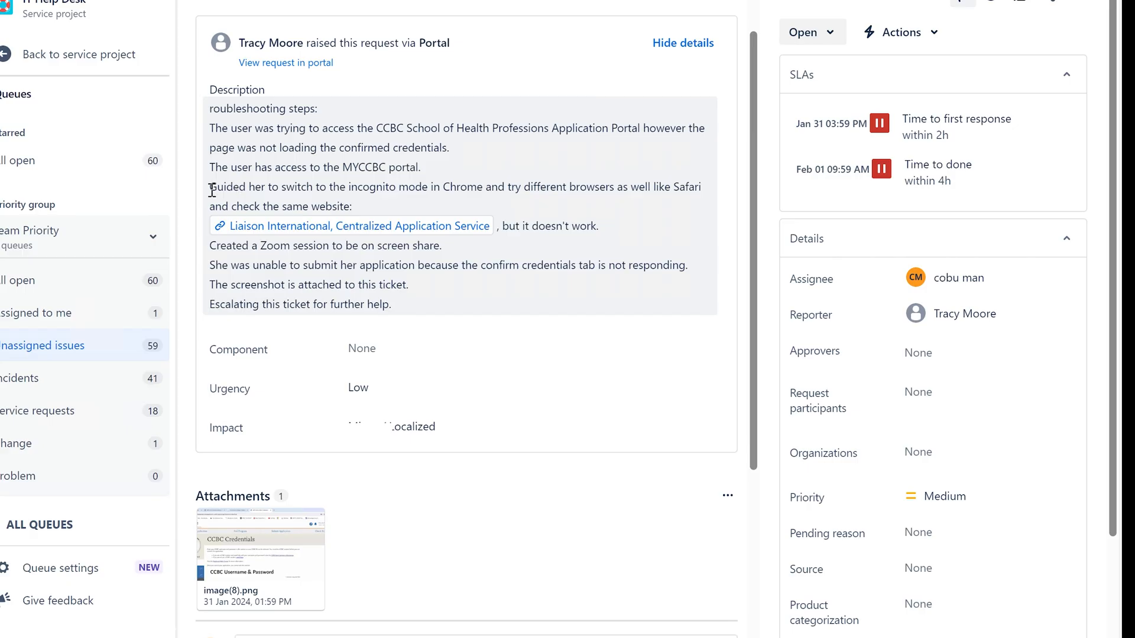
left_click_drag(211, 187, 354, 207)
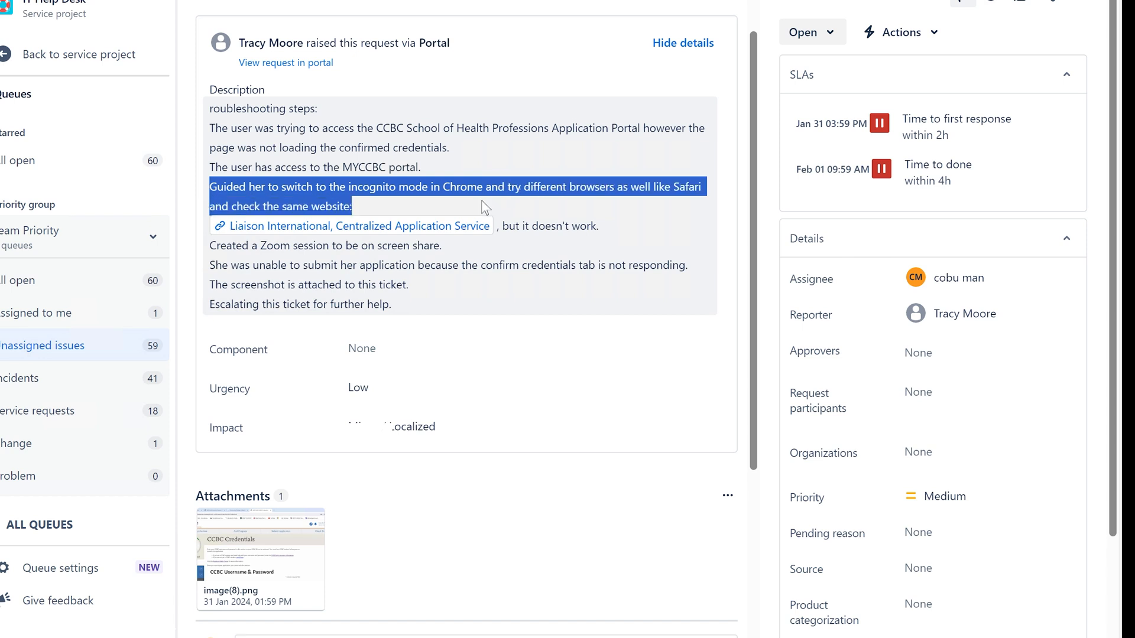
left_click(292, 201)
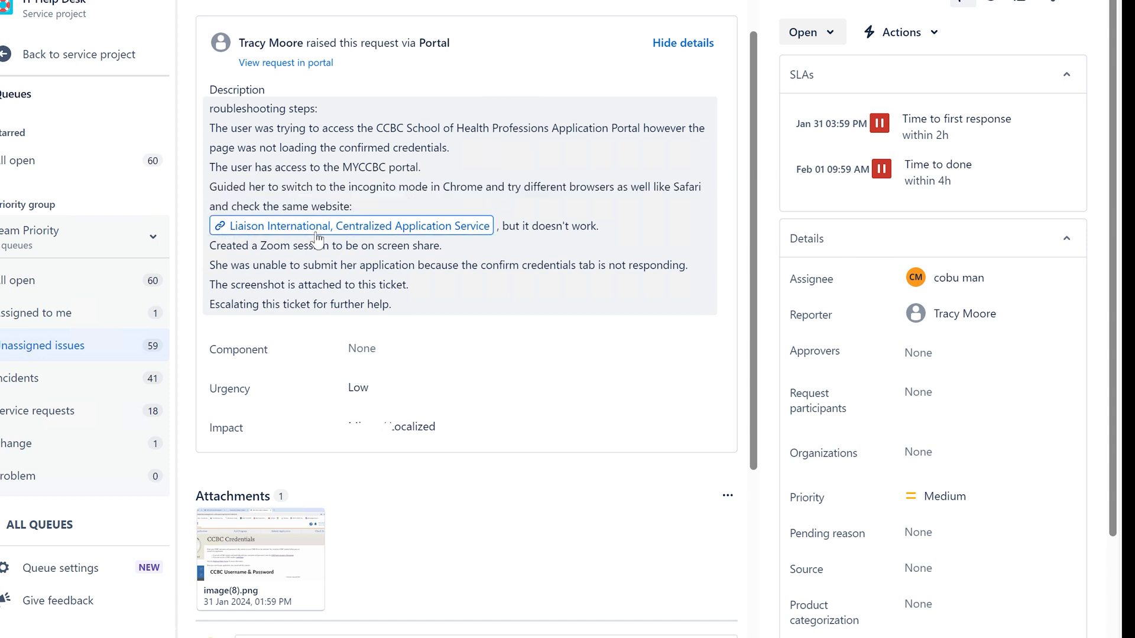
left_click_drag(503, 226, 632, 232)
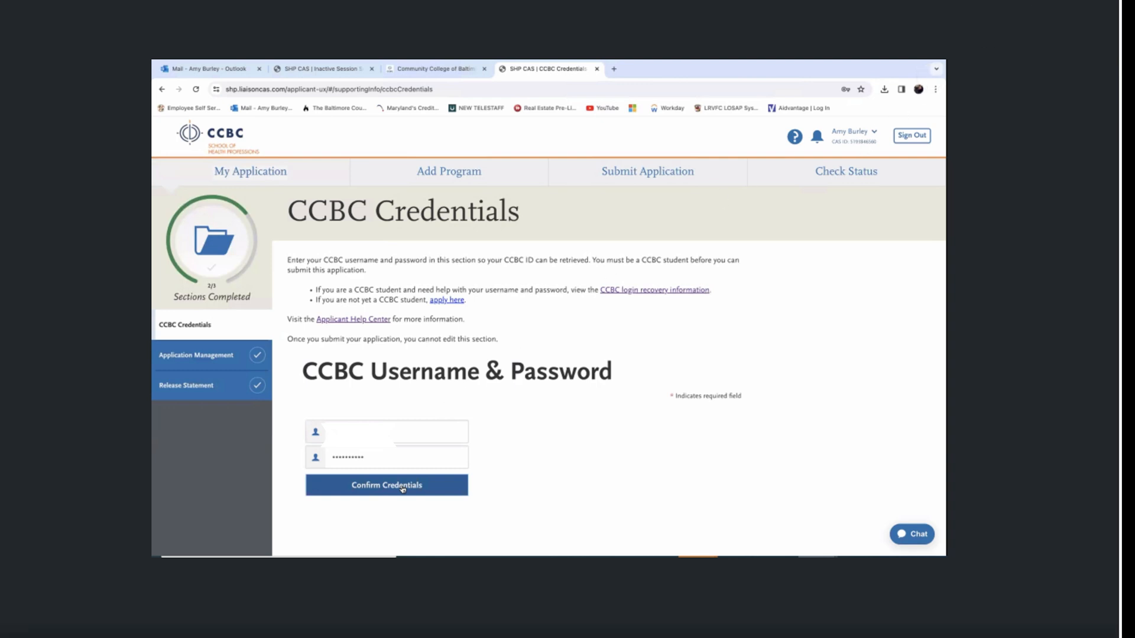
left_click(1091, 10)
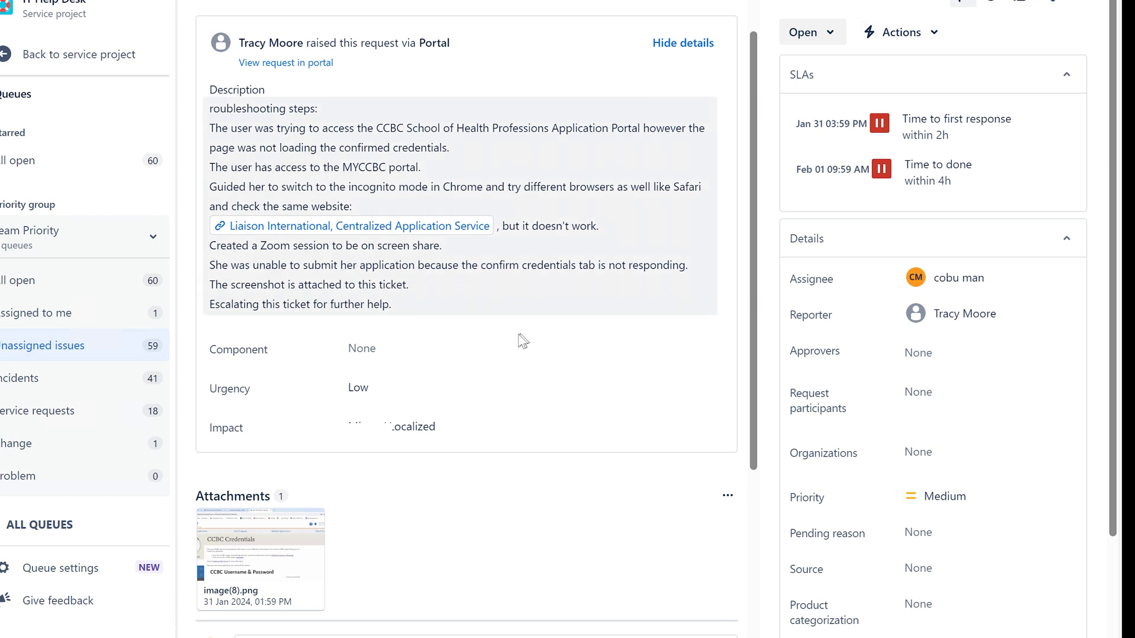
Step: Switch to Google Chrome and dismiss the restore-pages and default-browser prompts
scroll(494, 353, "up", 1)
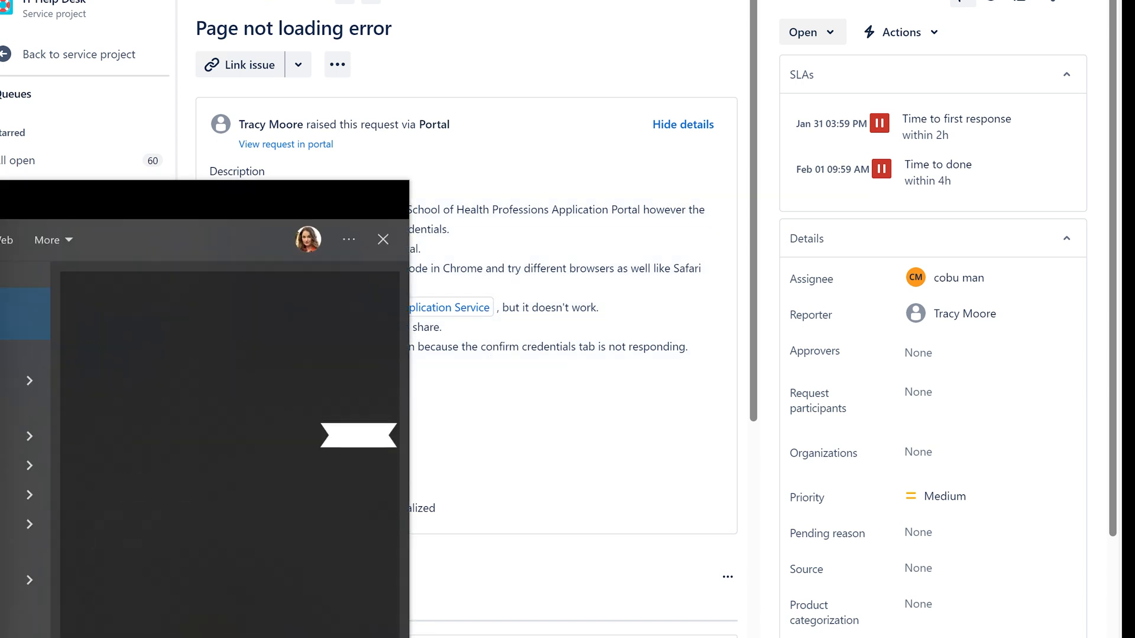
key("Return")
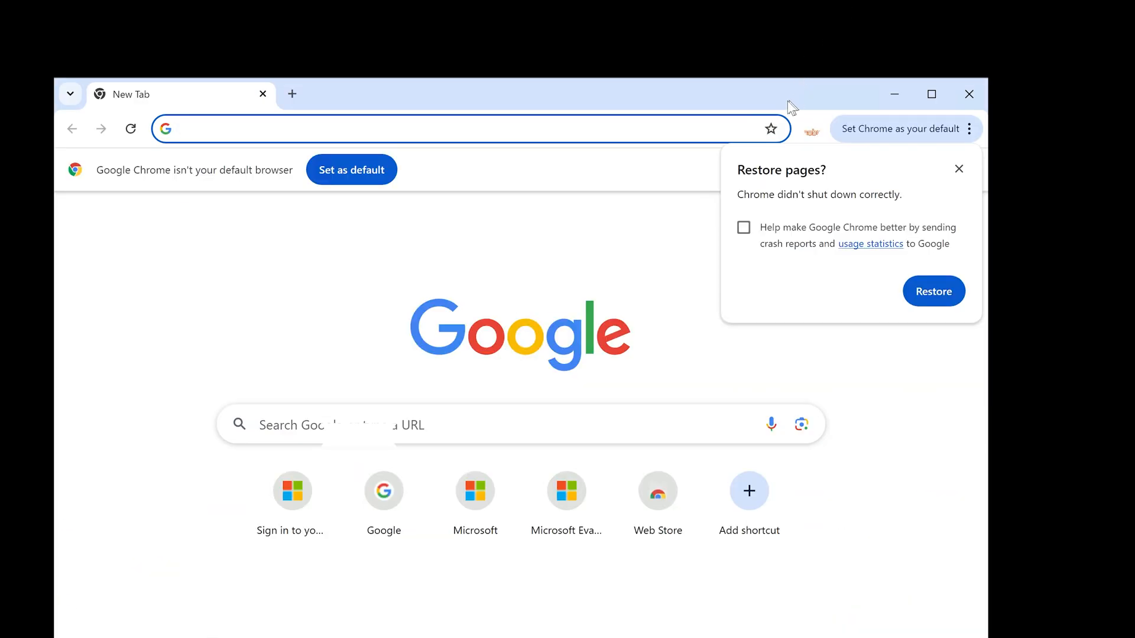
left_click(935, 118)
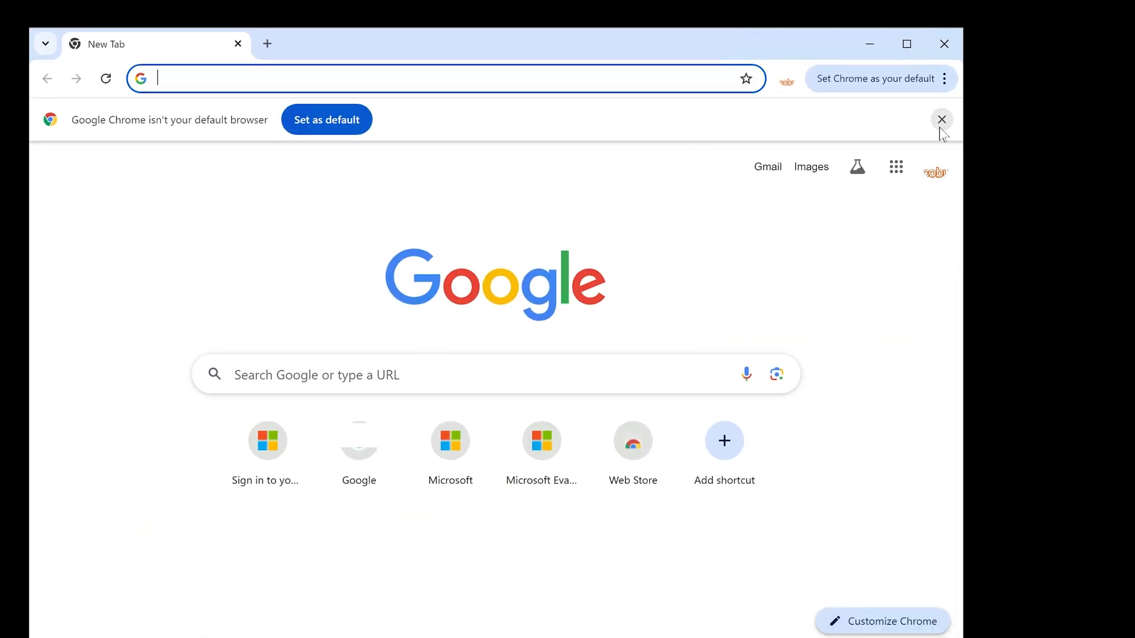
left_click(941, 119)
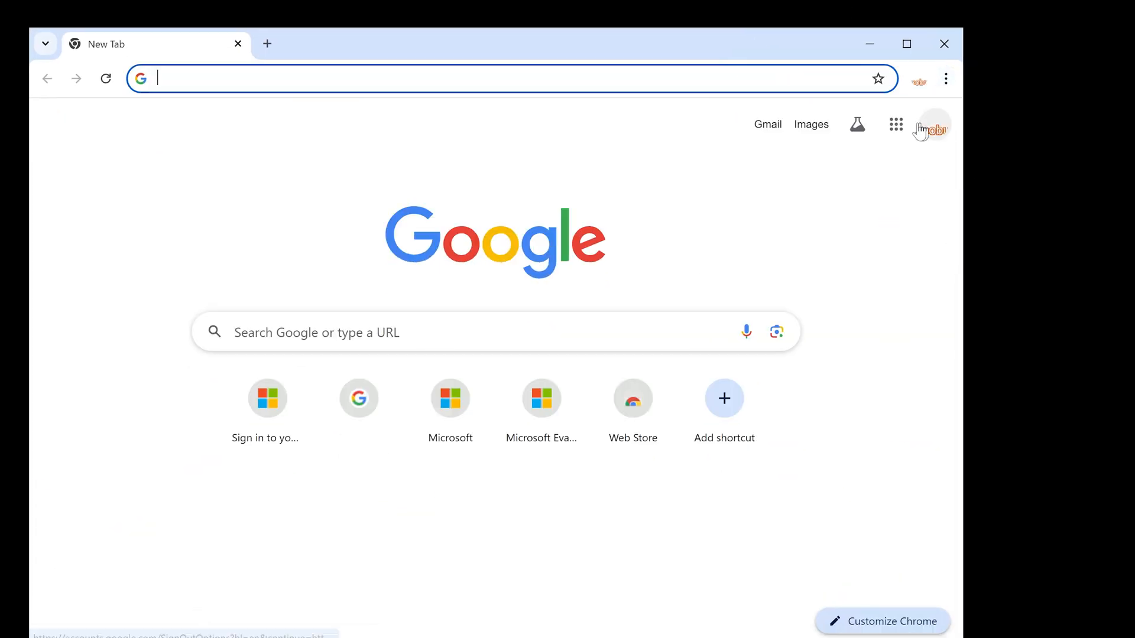
Step: Open Chrome's settings and search them for "pop-up"
left_click(945, 82)
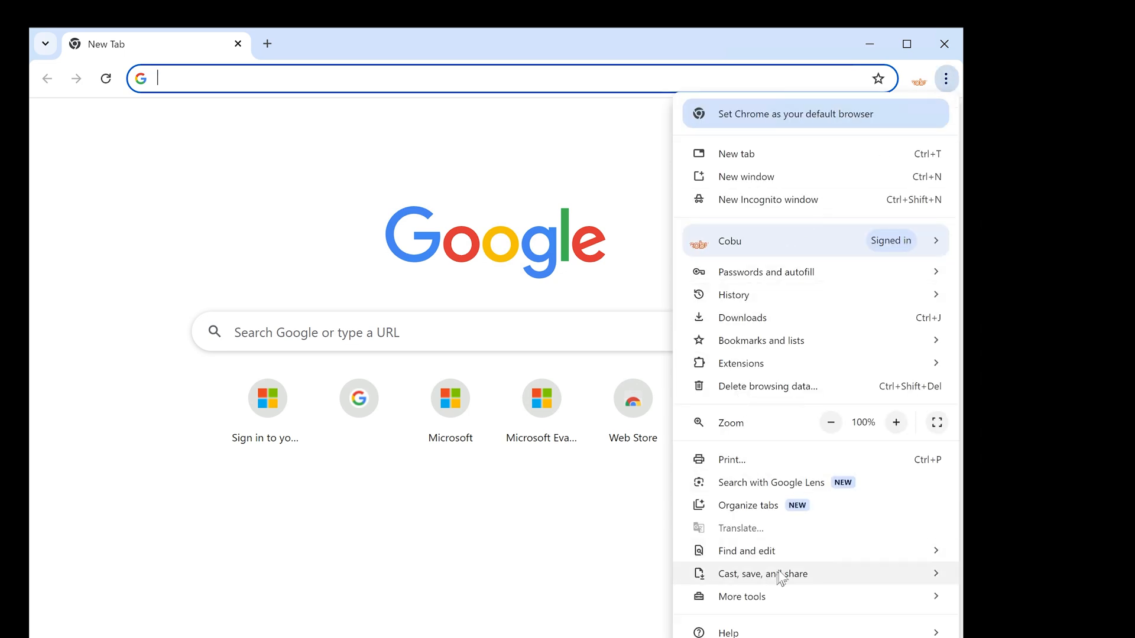
left_click(739, 637)
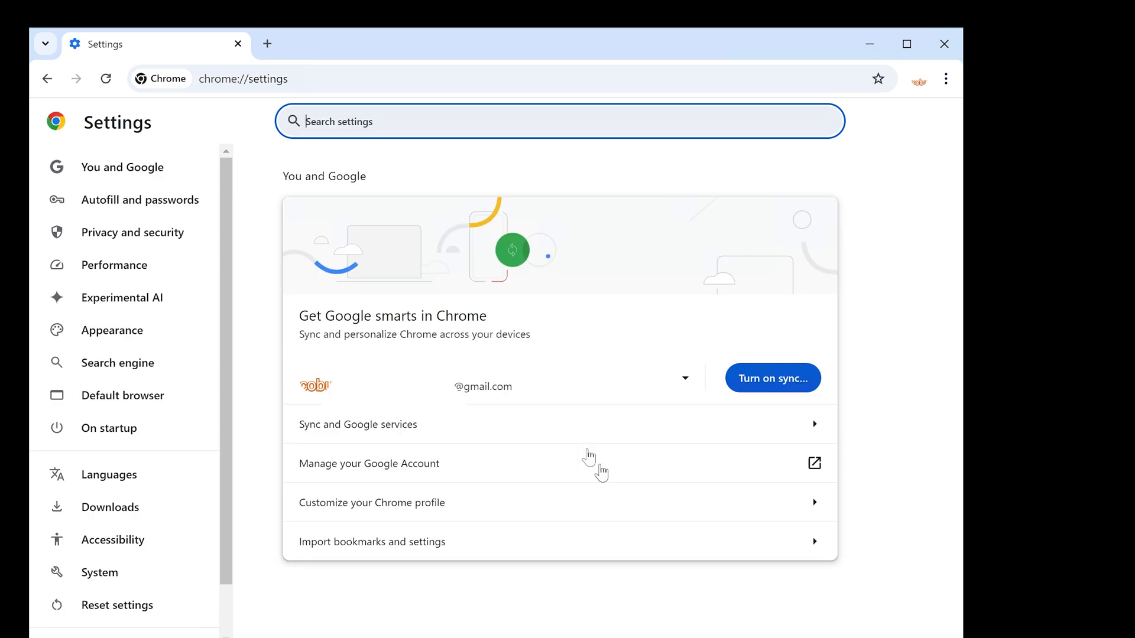
type("pop")
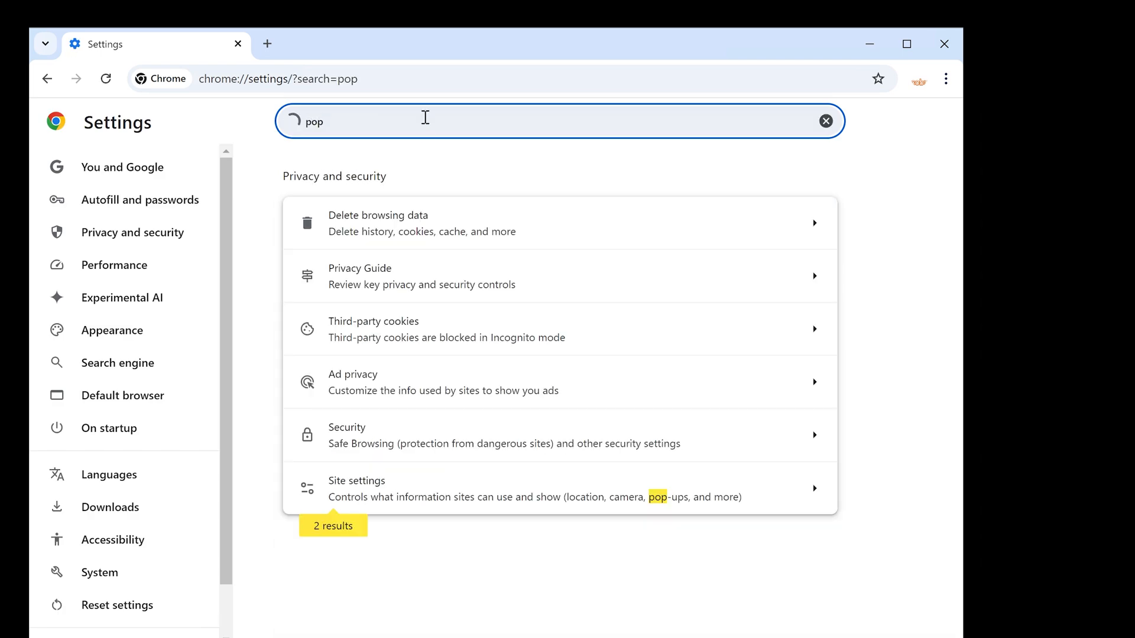
type("-up")
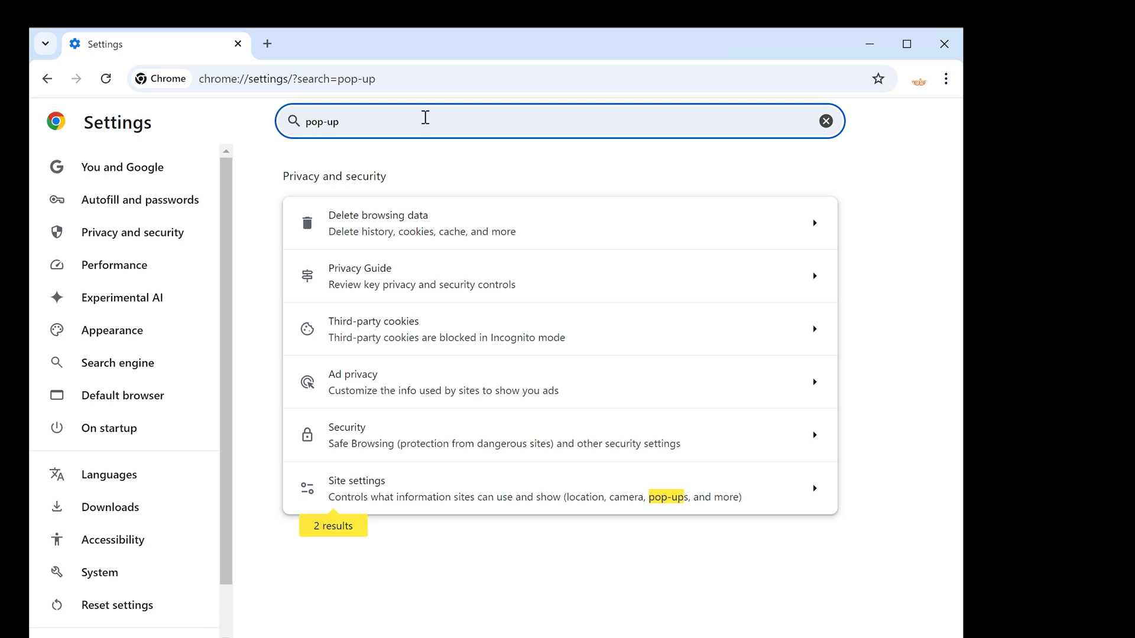
triple_click(345, 121)
left_click(360, 121)
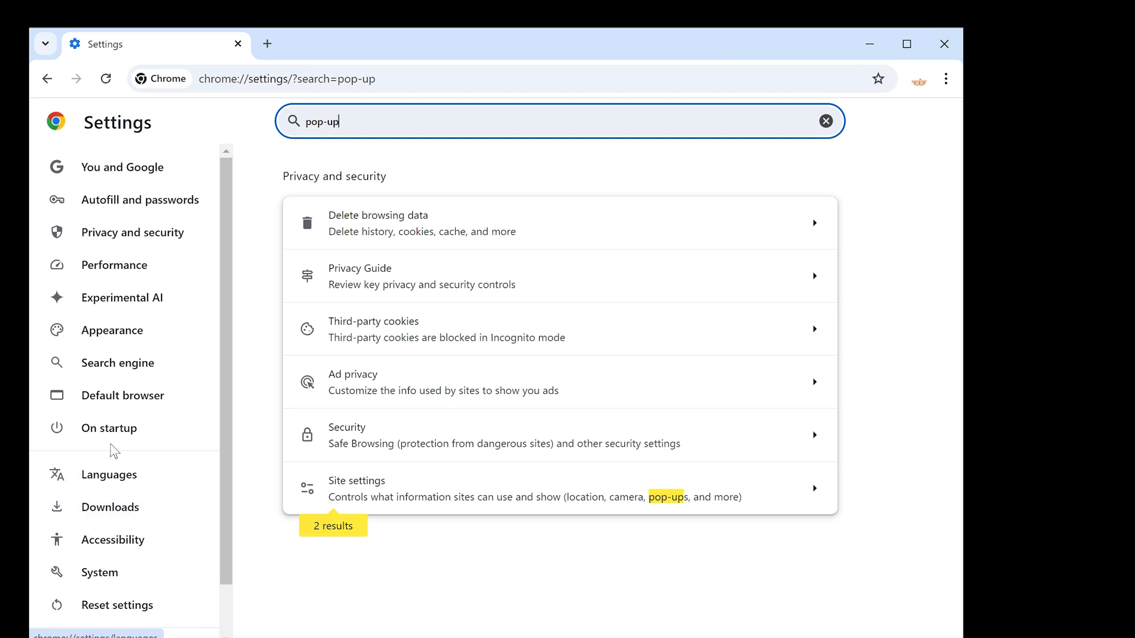
Step: Open the Site settings from the results and go to the Pop-ups and redirects page
scroll(116, 449, "down", 1)
scroll(122, 465, "up", 1)
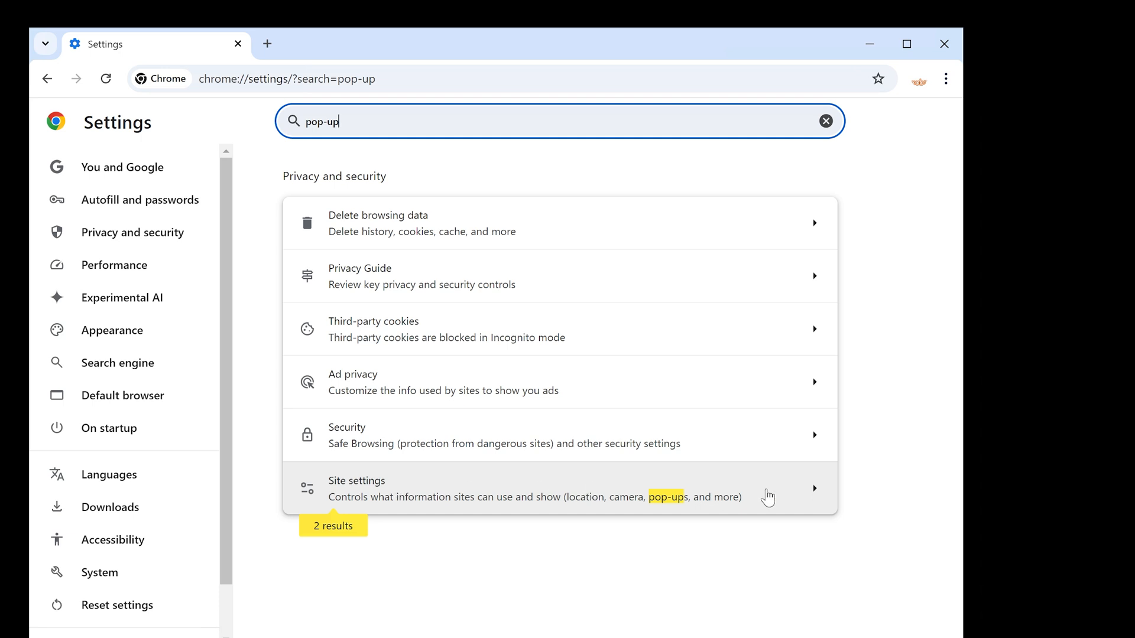
left_click(550, 495)
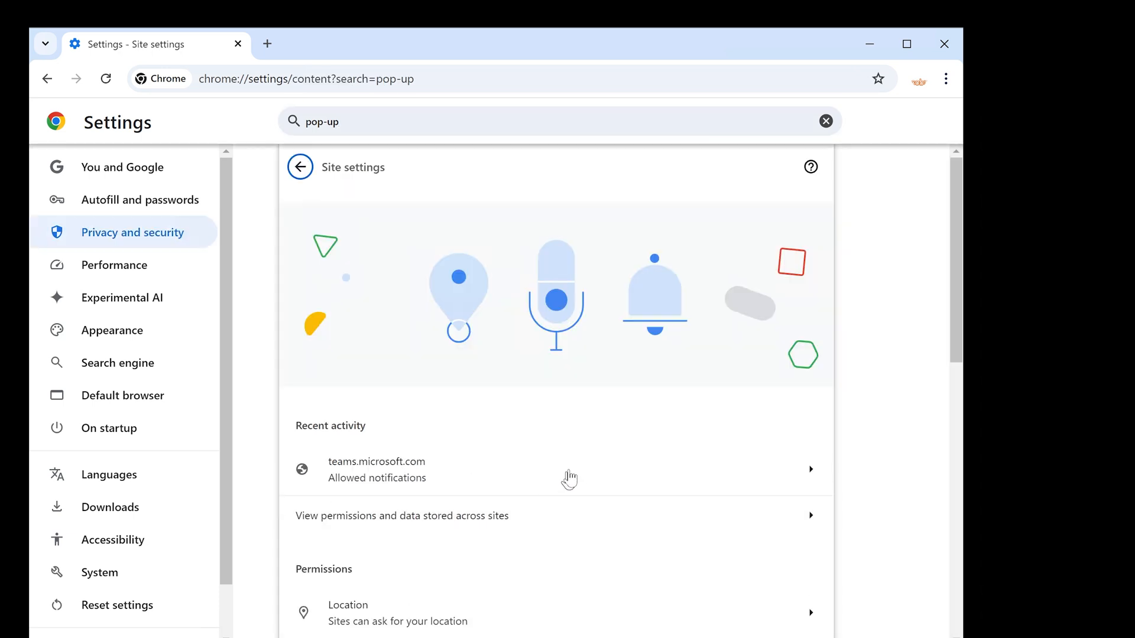
scroll(486, 446, "down", 1)
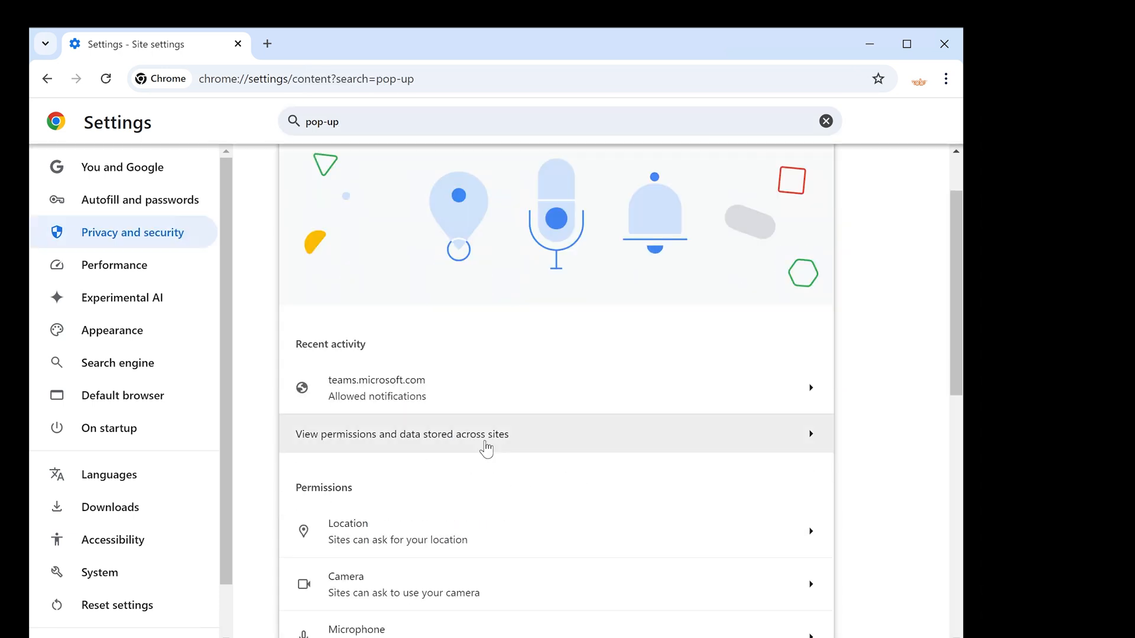
scroll(486, 448, "down", 1)
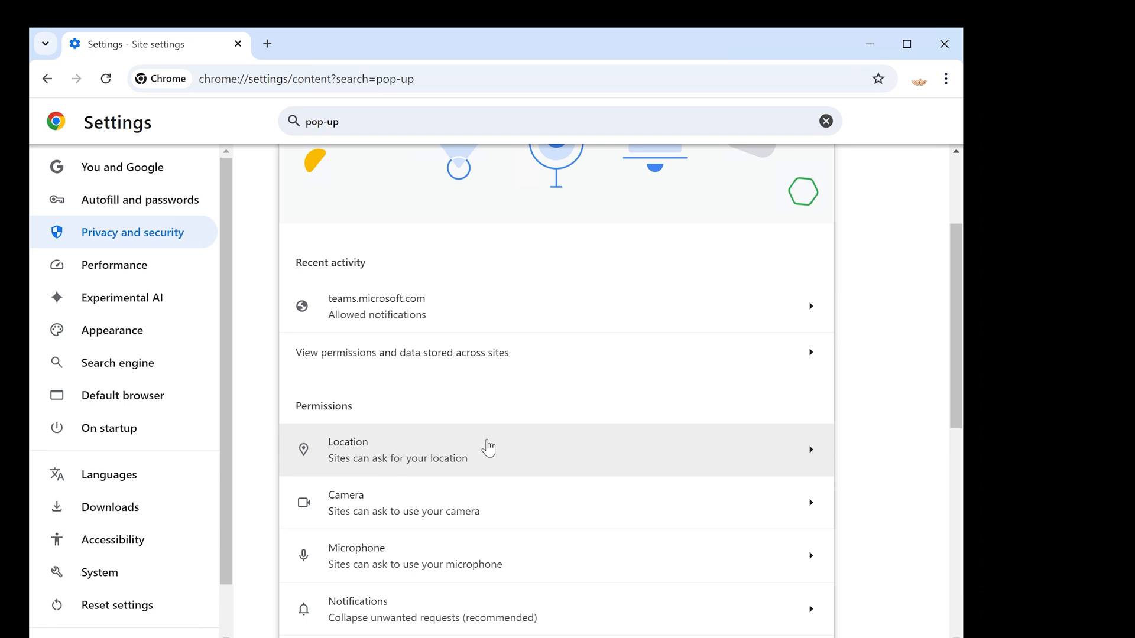
scroll(489, 447, "down", 1)
scroll(488, 448, "down", 2)
scroll(488, 447, "down", 3)
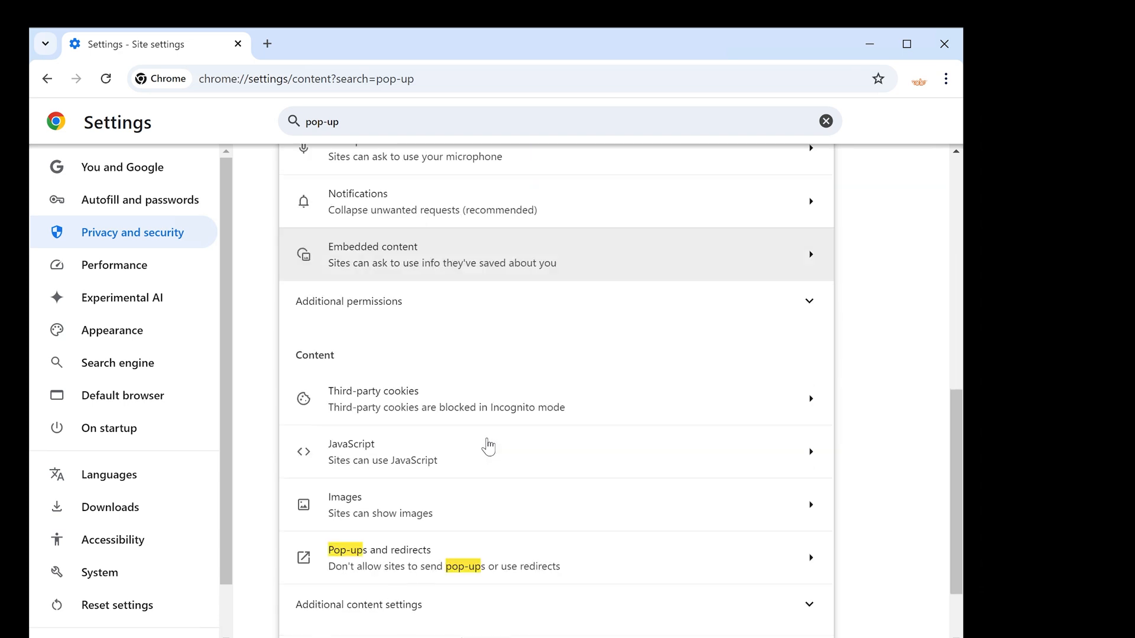
scroll(431, 482, "down", 1)
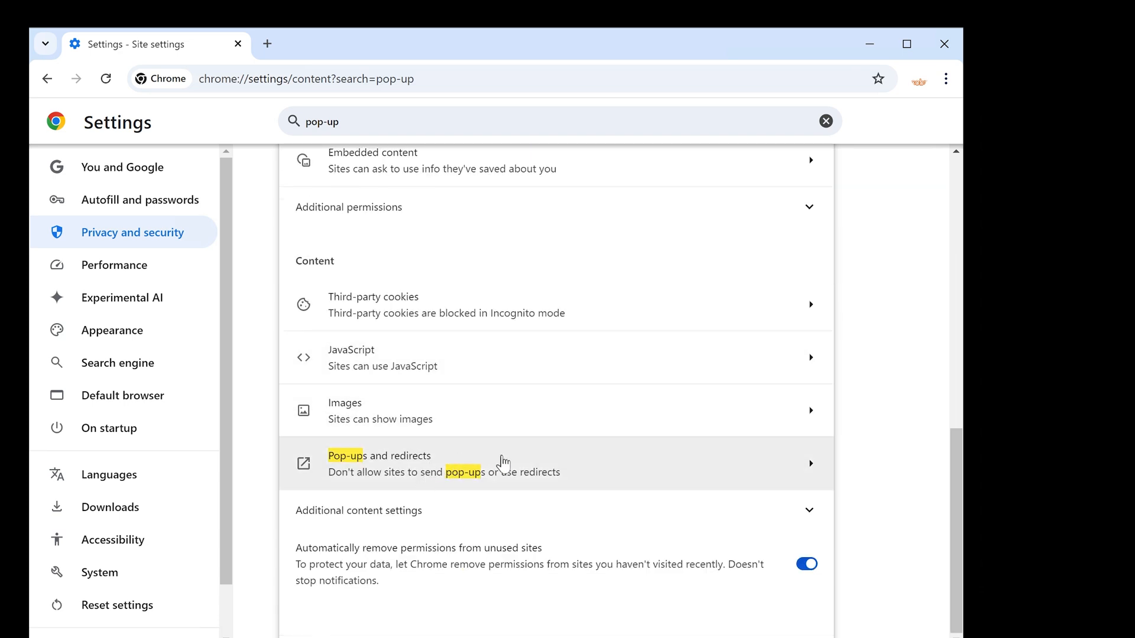
left_click(688, 467)
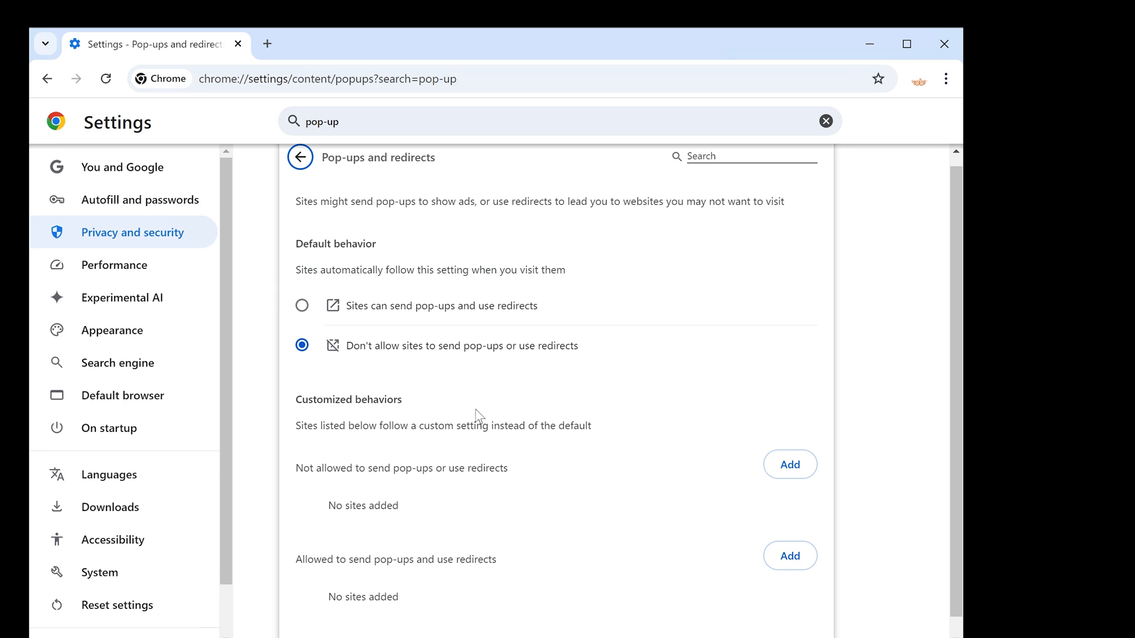
Step: Examine the customized behavior lists for sites not allowed and sites allowed to send pop-ups and use redirects
scroll(479, 415, "down", 1)
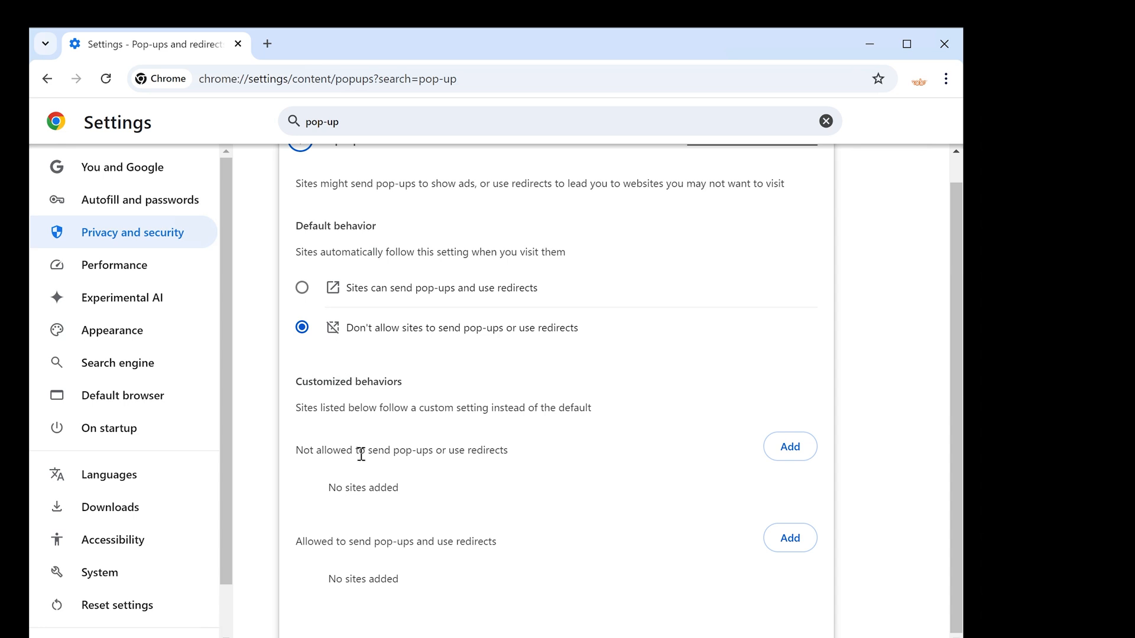
left_click_drag(295, 455, 506, 450)
left_click(447, 482)
left_click_drag(296, 450, 522, 453)
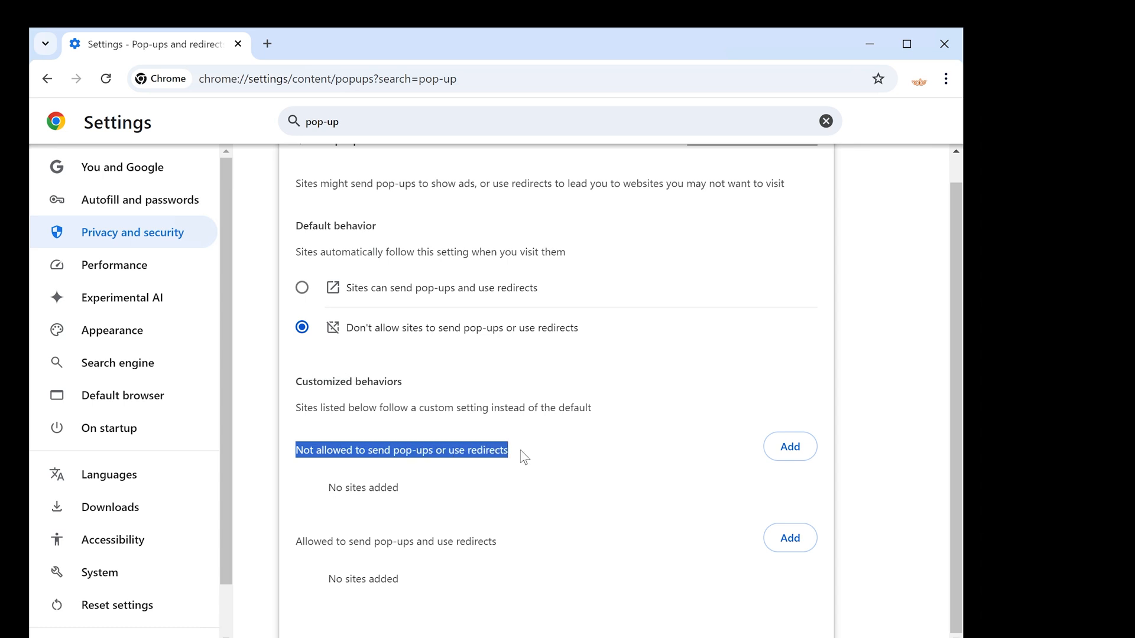
left_click(483, 455)
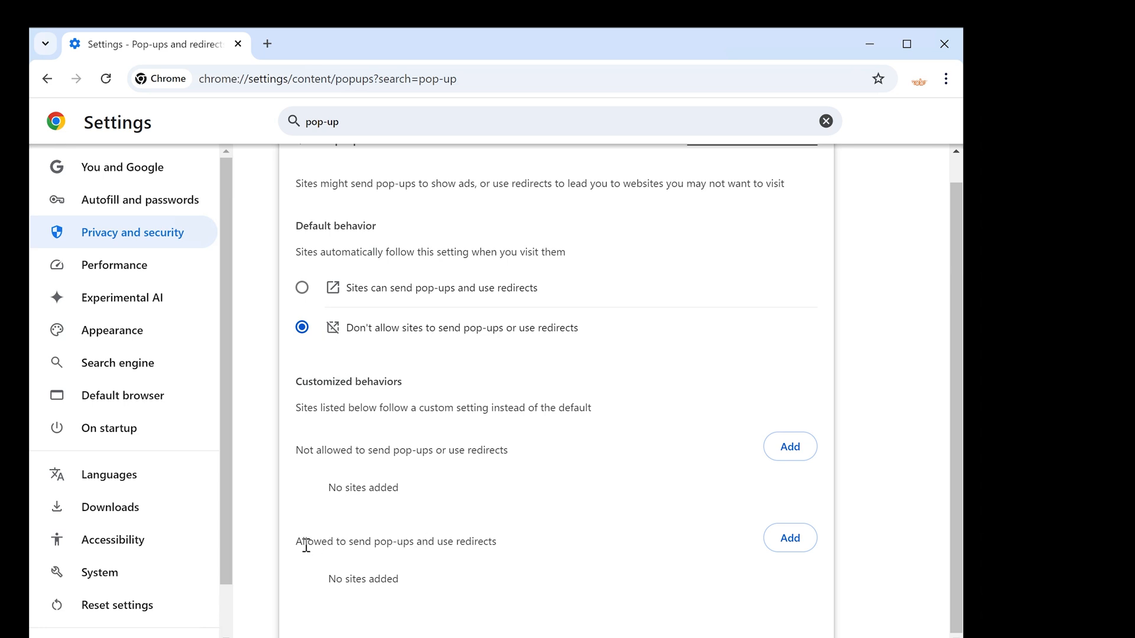
left_click_drag(295, 544, 527, 544)
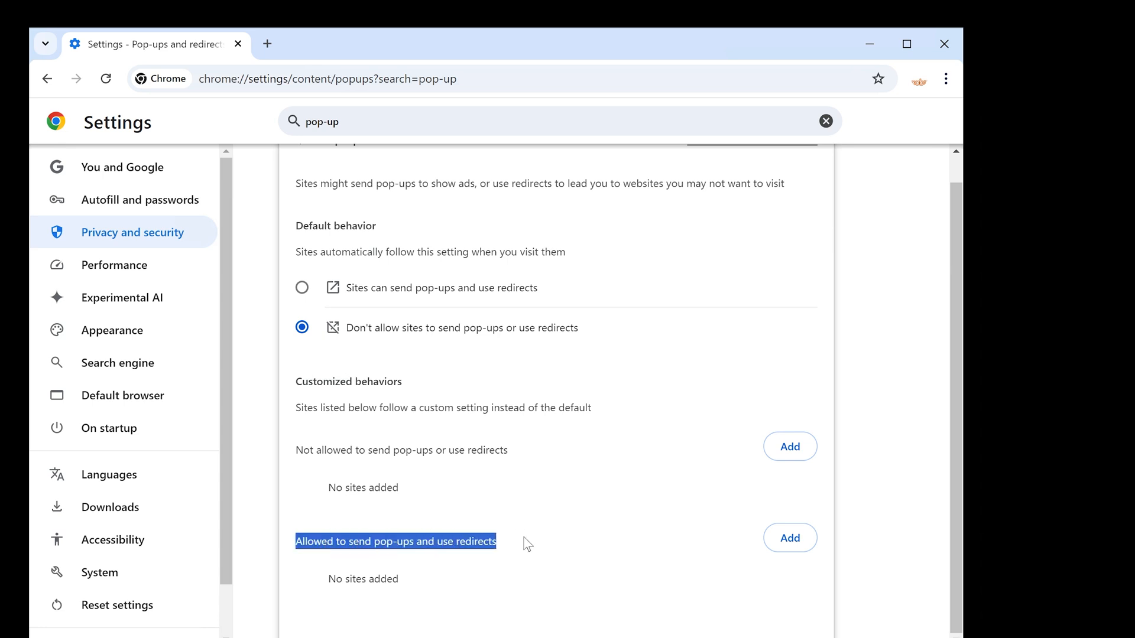
left_click(372, 576)
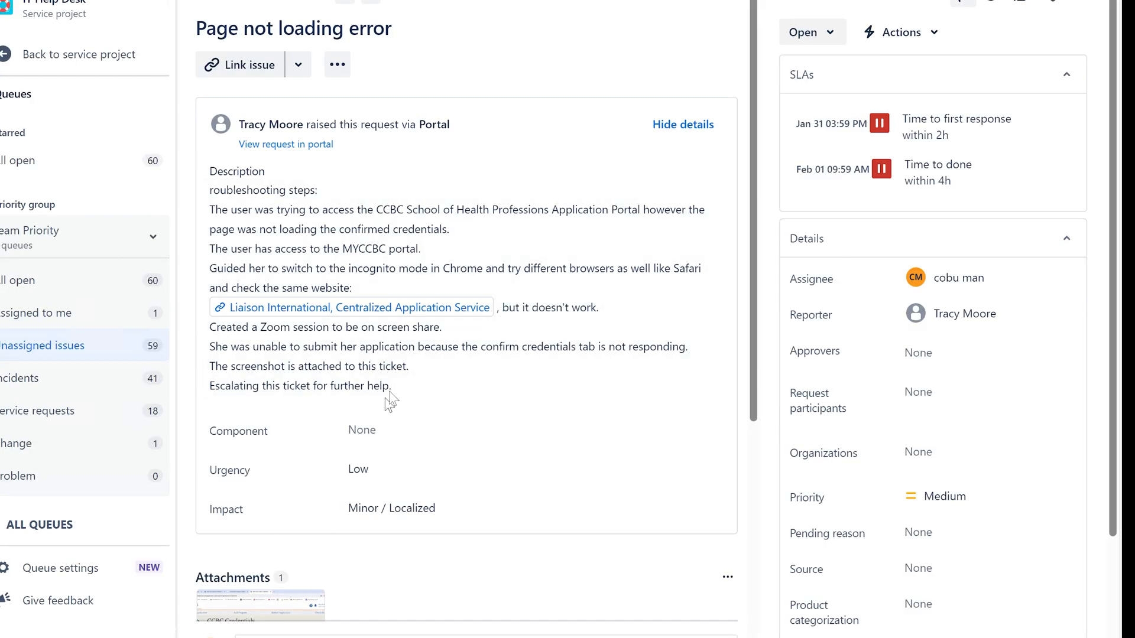
Step: Return to the ticket, open its Liaison International, Centralized Application Service link, and copy the login page's web address
mouse_move(424, 318)
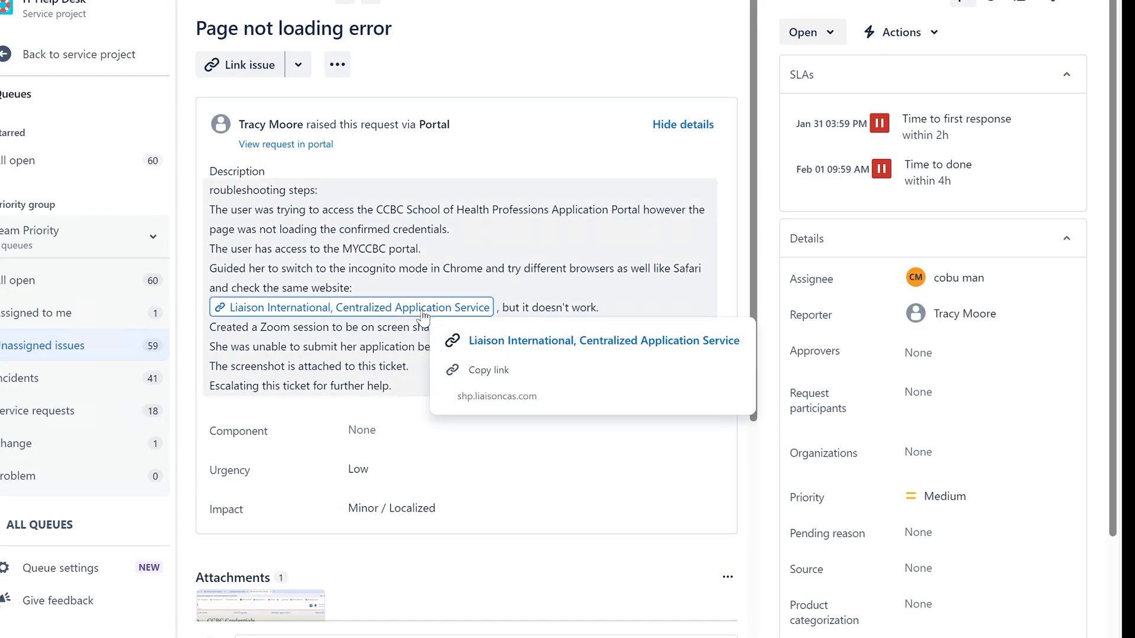
left_click(423, 318)
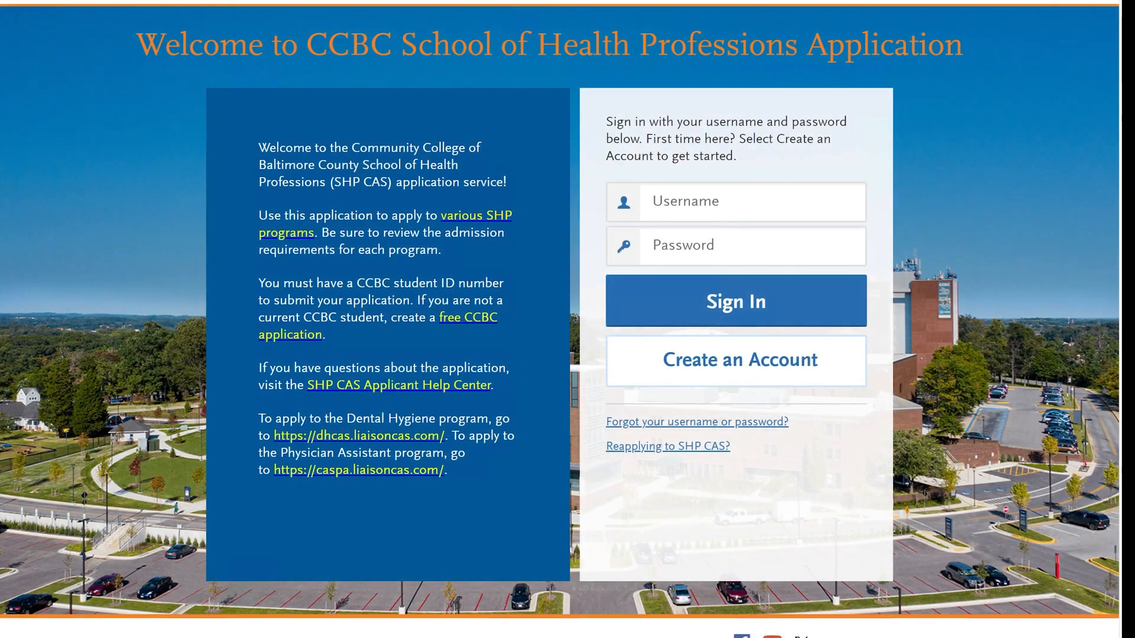
left_click(318, 2)
right_click(318, 1)
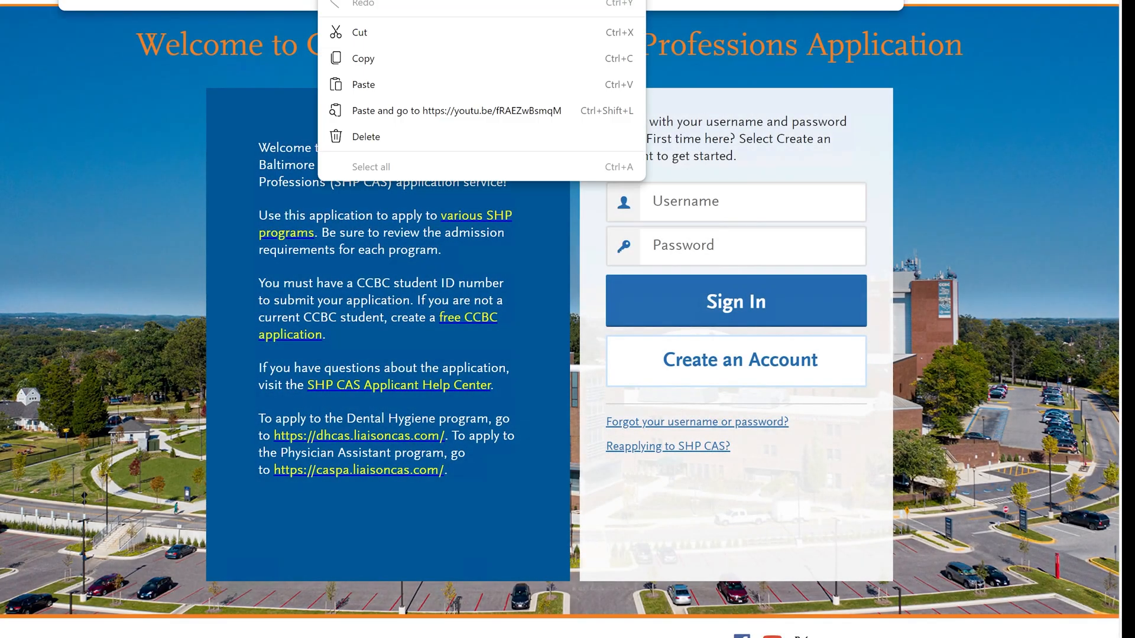
left_click(393, 58)
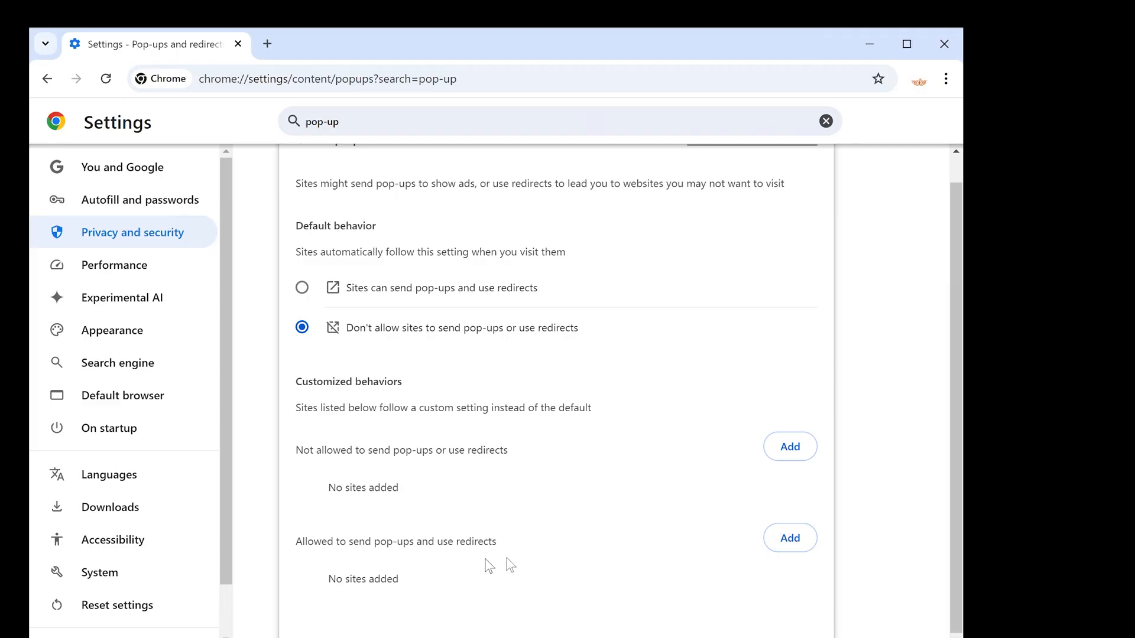
left_click(788, 539)
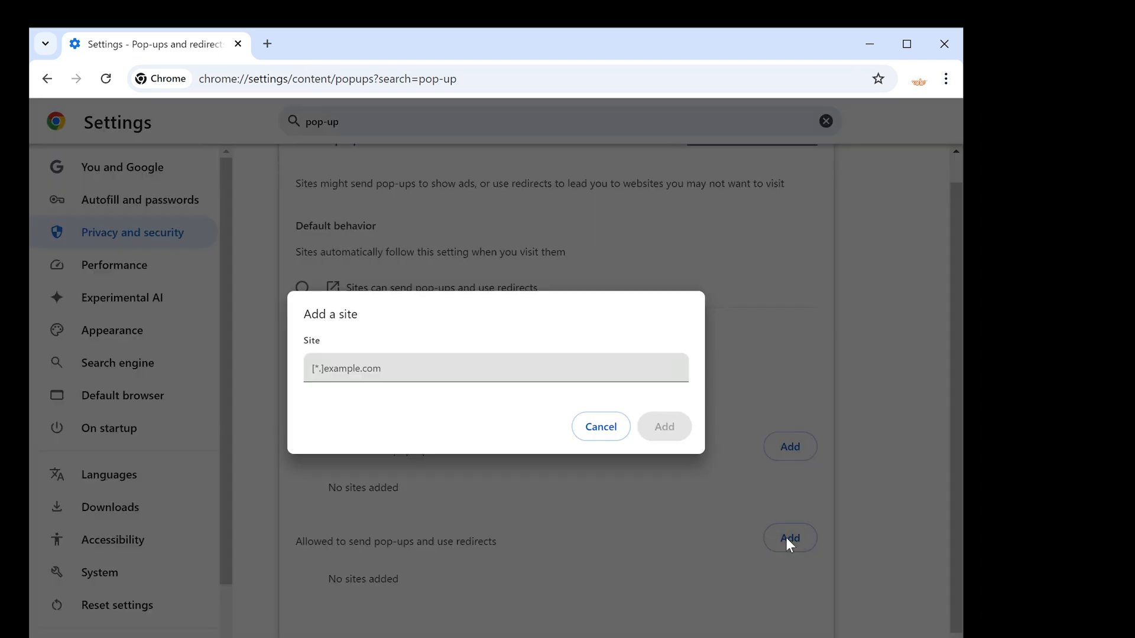
left_click(401, 367)
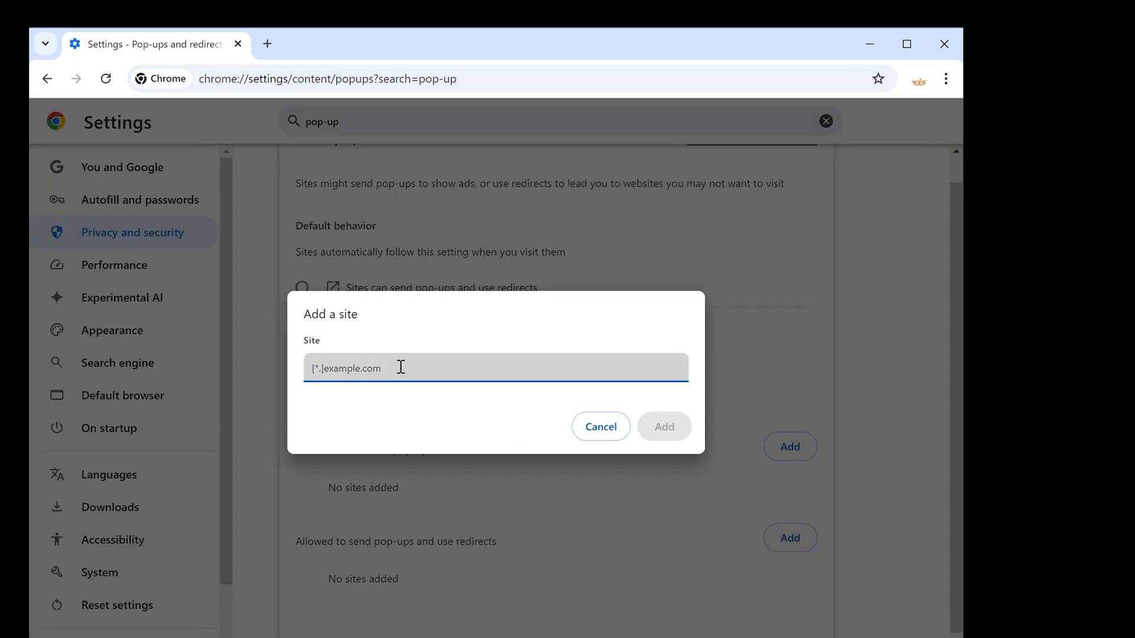
key("ctrl+v")
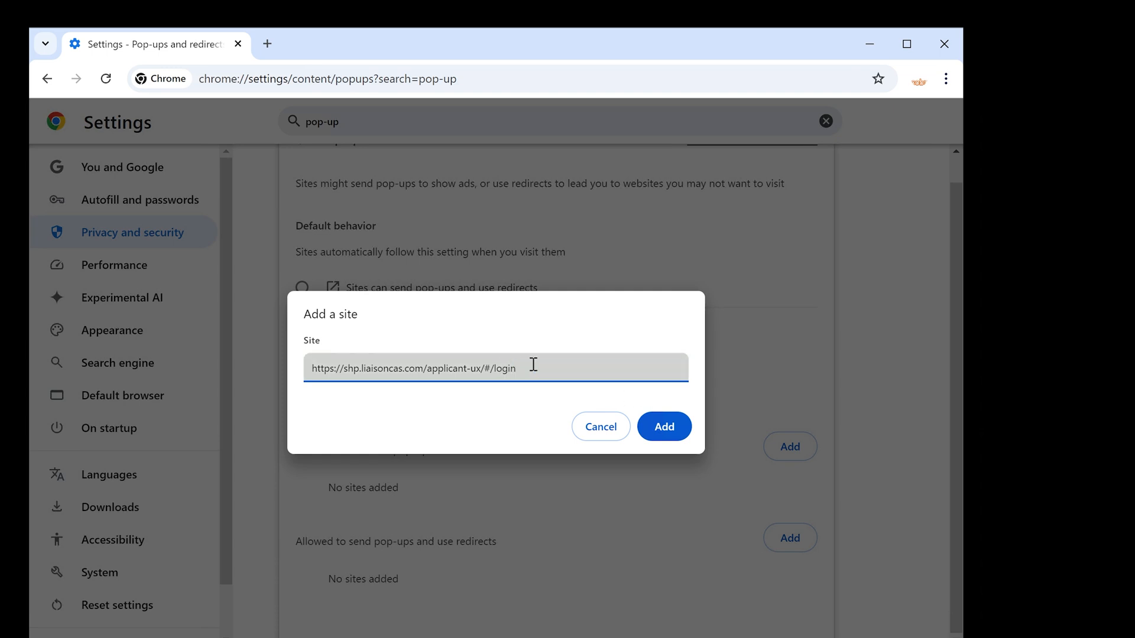
left_click_drag(533, 364, 308, 372)
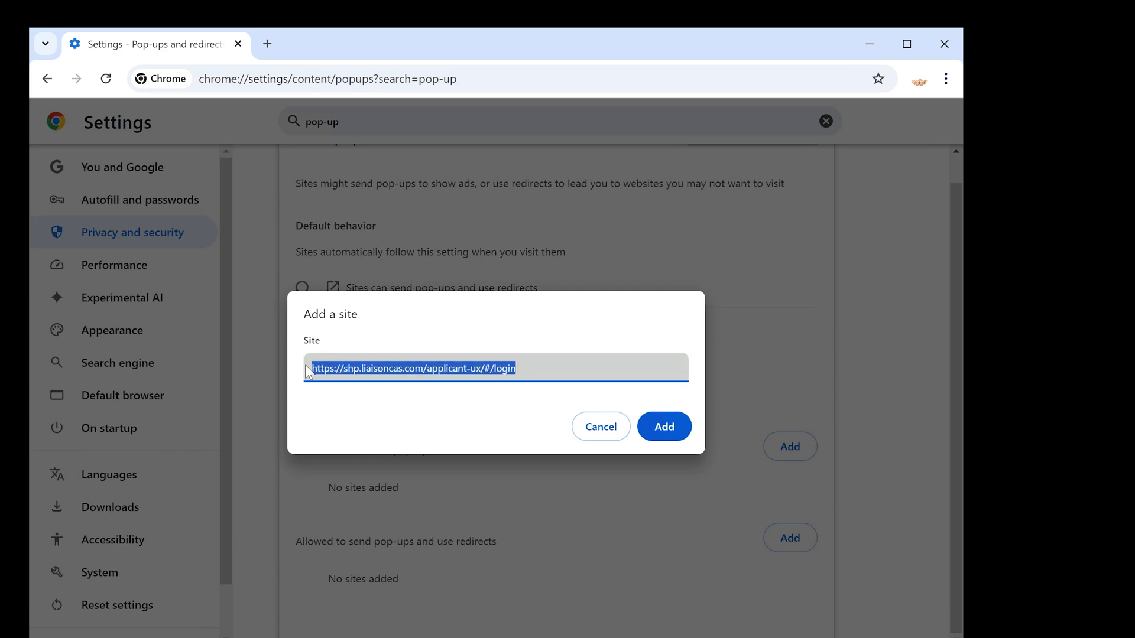
left_click(530, 367)
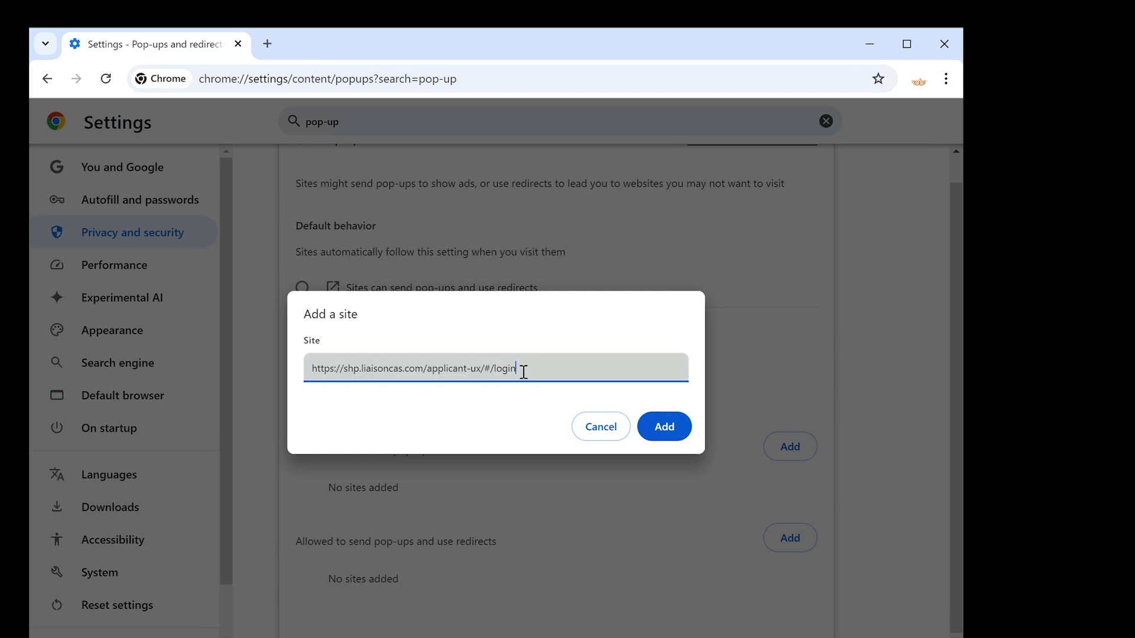
left_click(427, 368)
left_click_drag(426, 368, 481, 365)
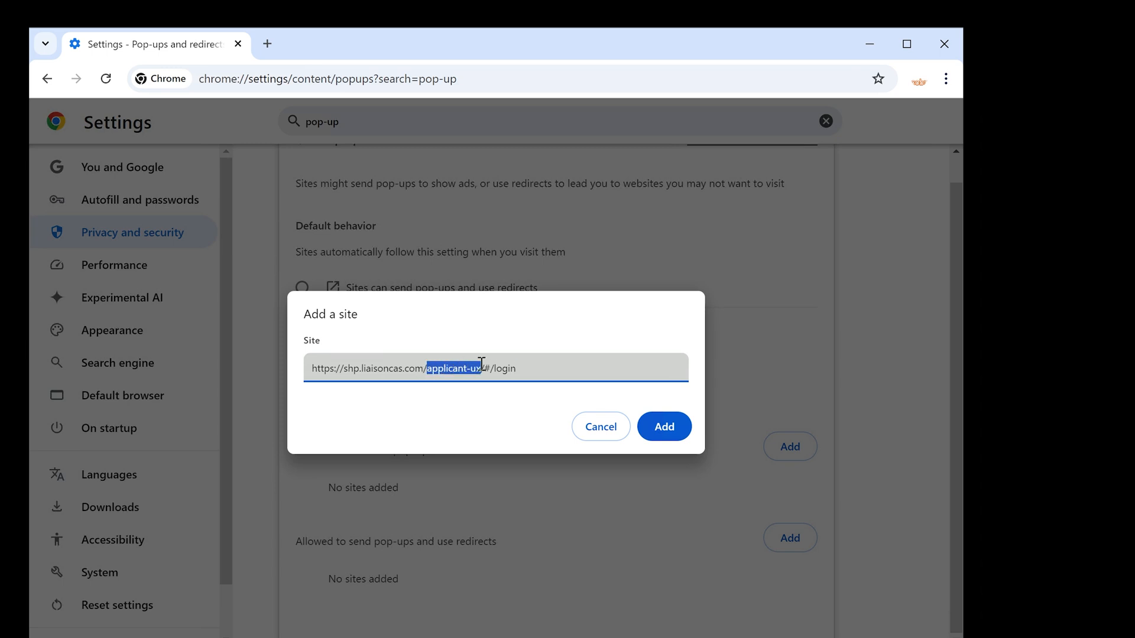
left_click(524, 364)
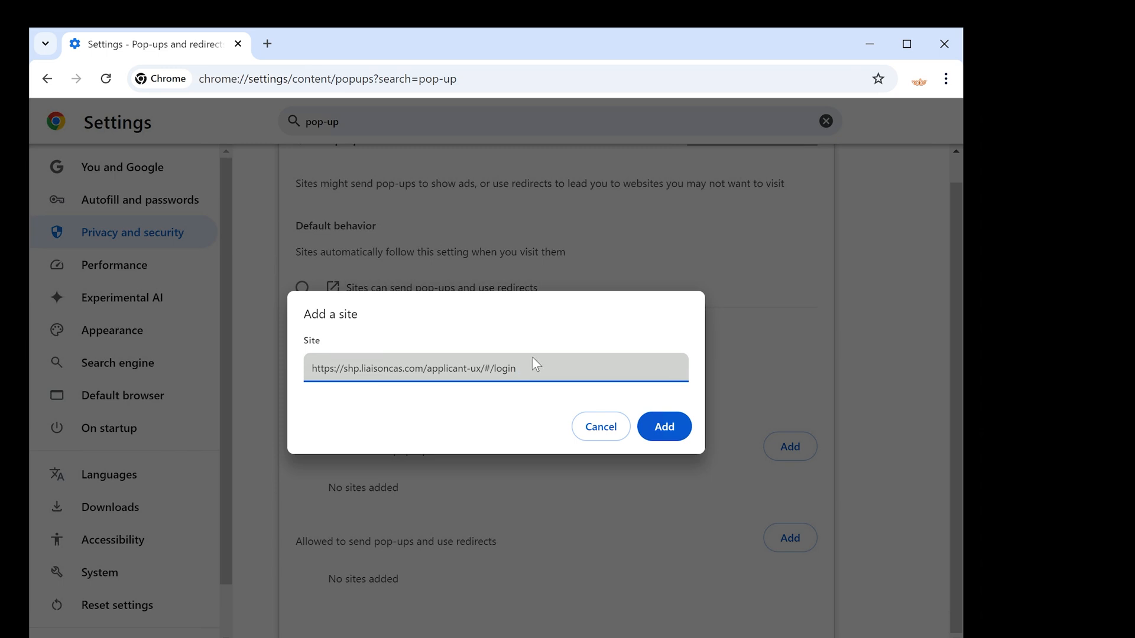
left_click(674, 430)
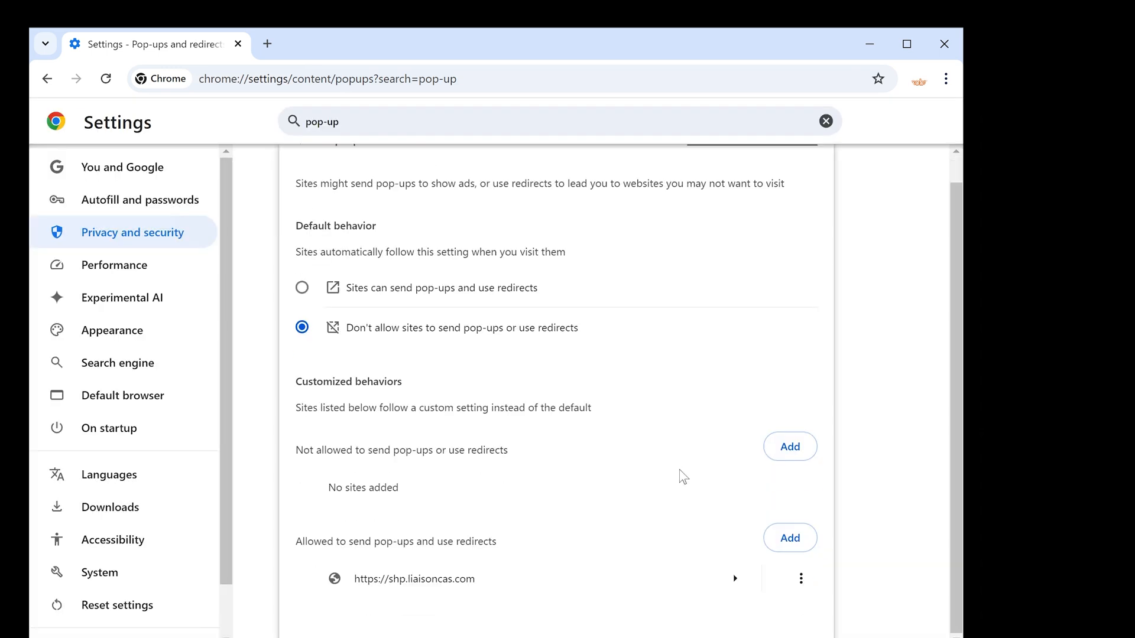
left_click(792, 539)
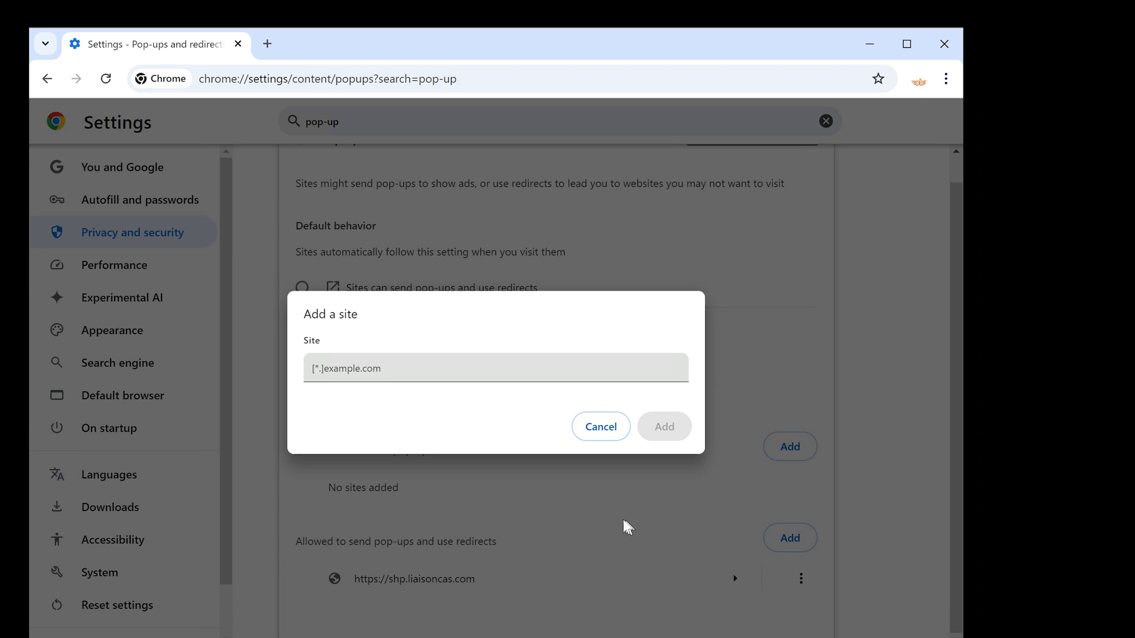
left_click(449, 363)
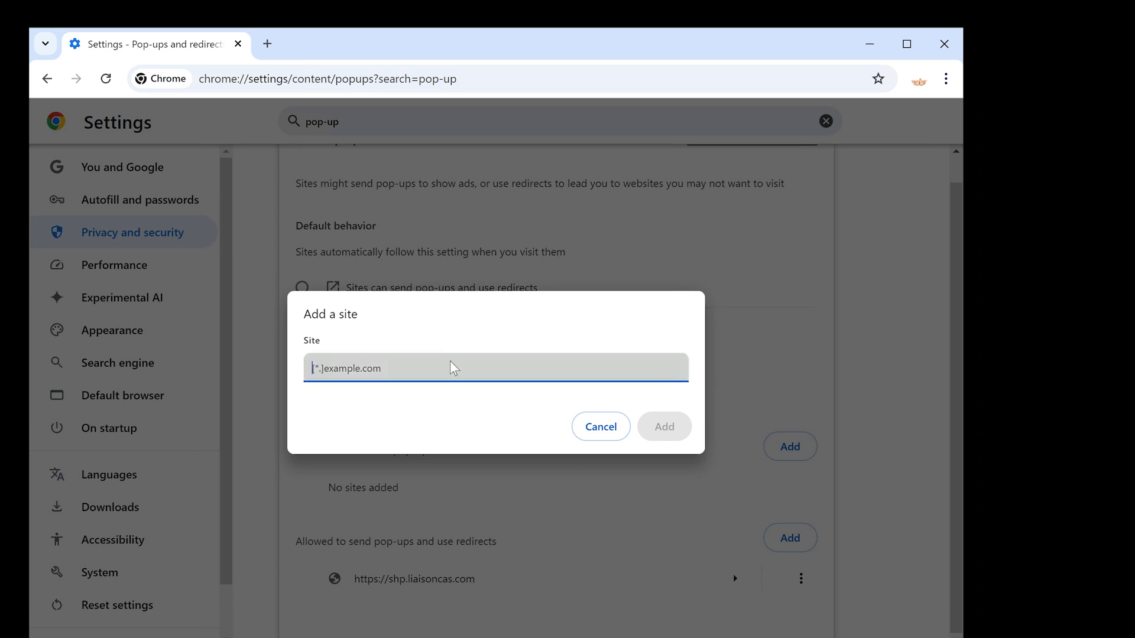
key("ctrl+v")
key("BackSpace")
key("BackSpace")
key("BackSpace")
key("BackSpace")
key("BackSpace")
key("BackSpace")
key("BackSpace")
key("BackSpace")
key("BackSpace")
key("BackSpace")
key("BackSpace")
key("BackSpace")
key("BackSpace")
key("BackSpace")
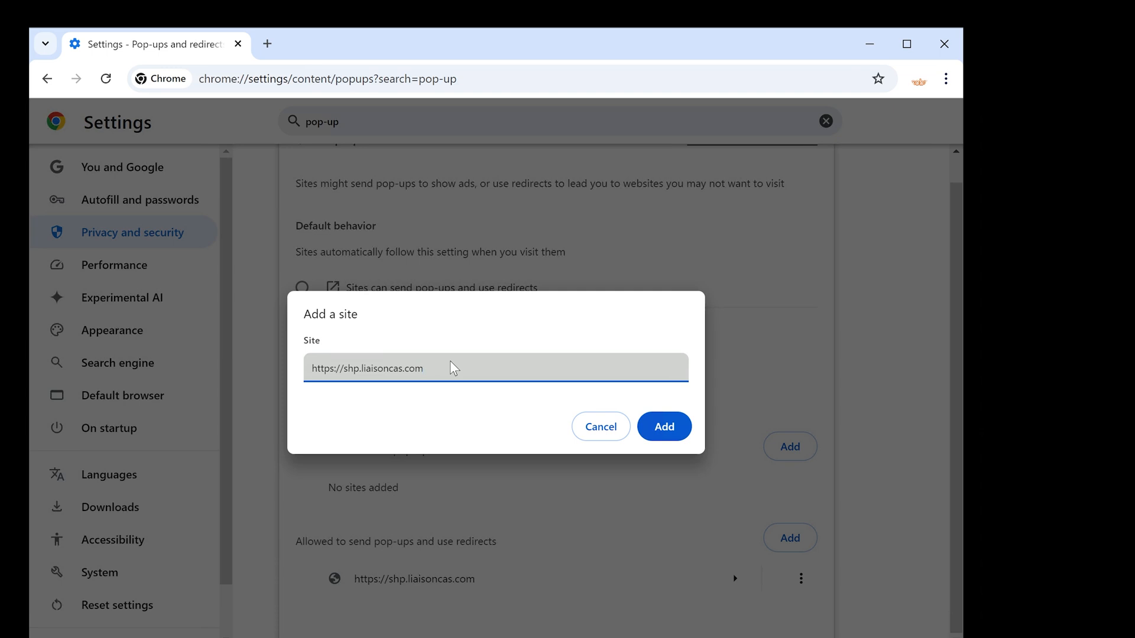
left_click(331, 365)
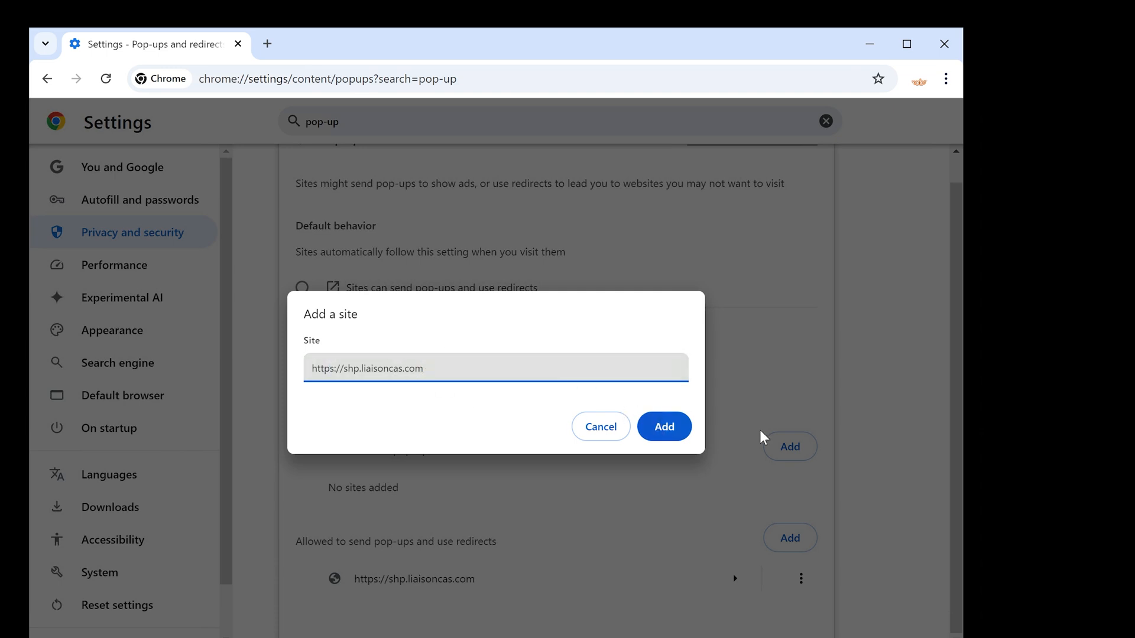
left_click(672, 429)
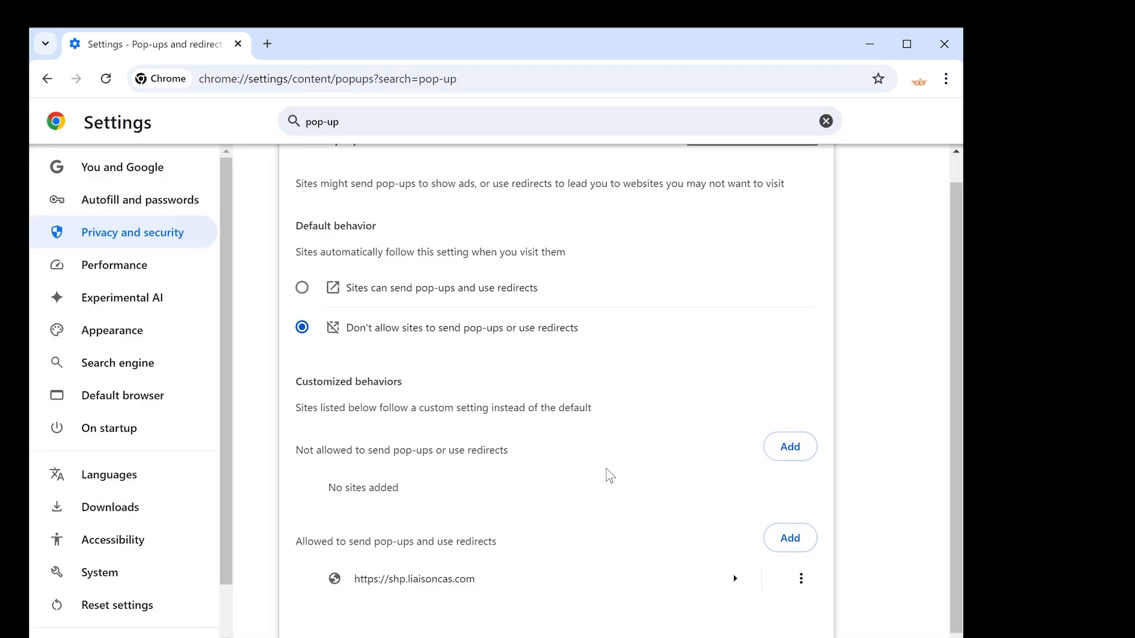
Step: Review the permissions of shp.liaisoncas.com, including pop-ups and redirects, and return to the allowed sites list
left_click(734, 579)
scroll(608, 577, "down", 1)
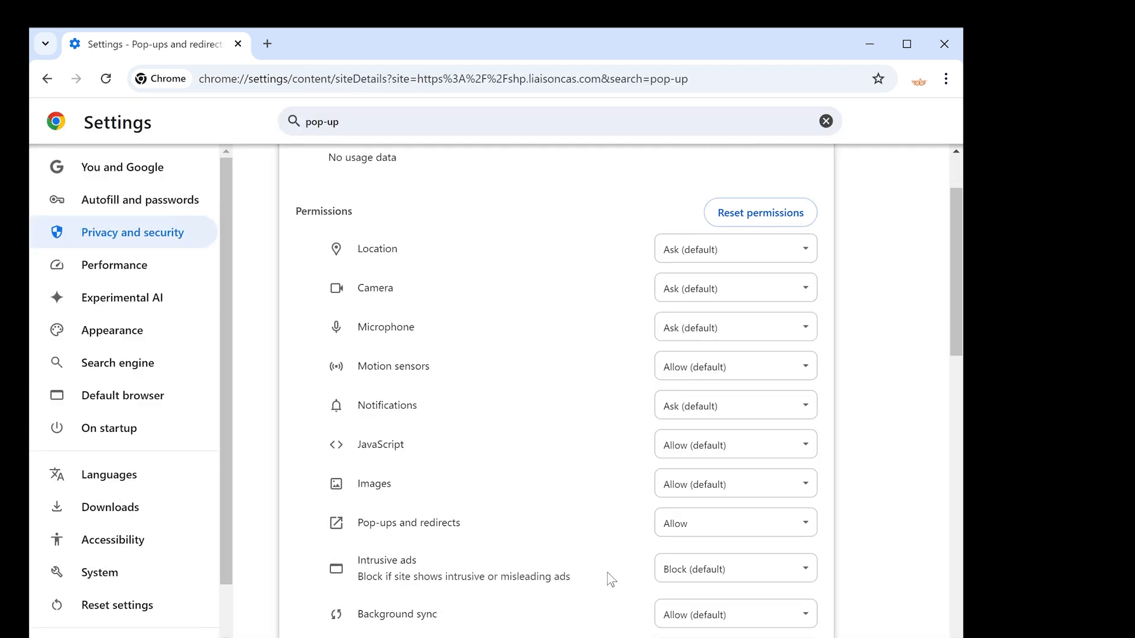
scroll(610, 579, "up", 2)
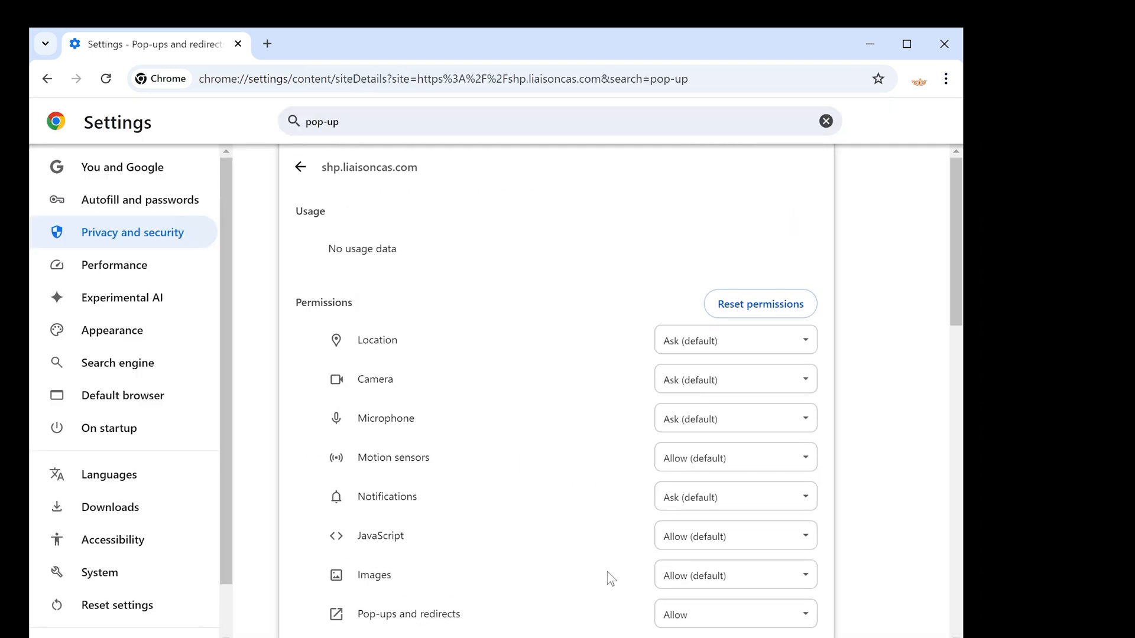
left_click(302, 171)
scroll(594, 470, "down", 1)
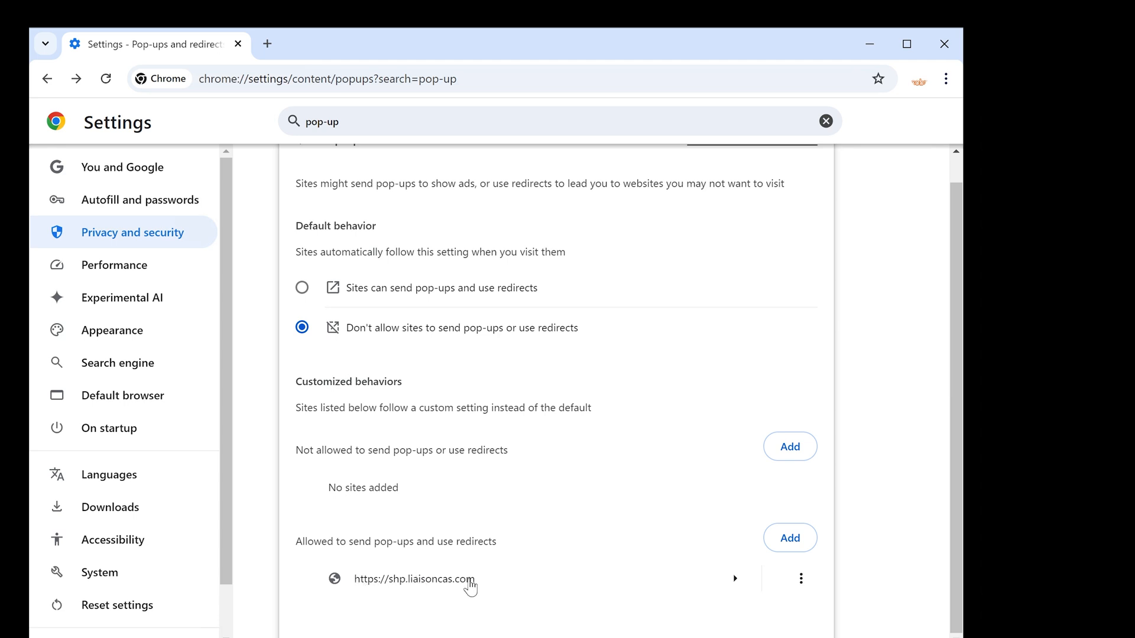
left_click_drag(305, 539, 510, 551)
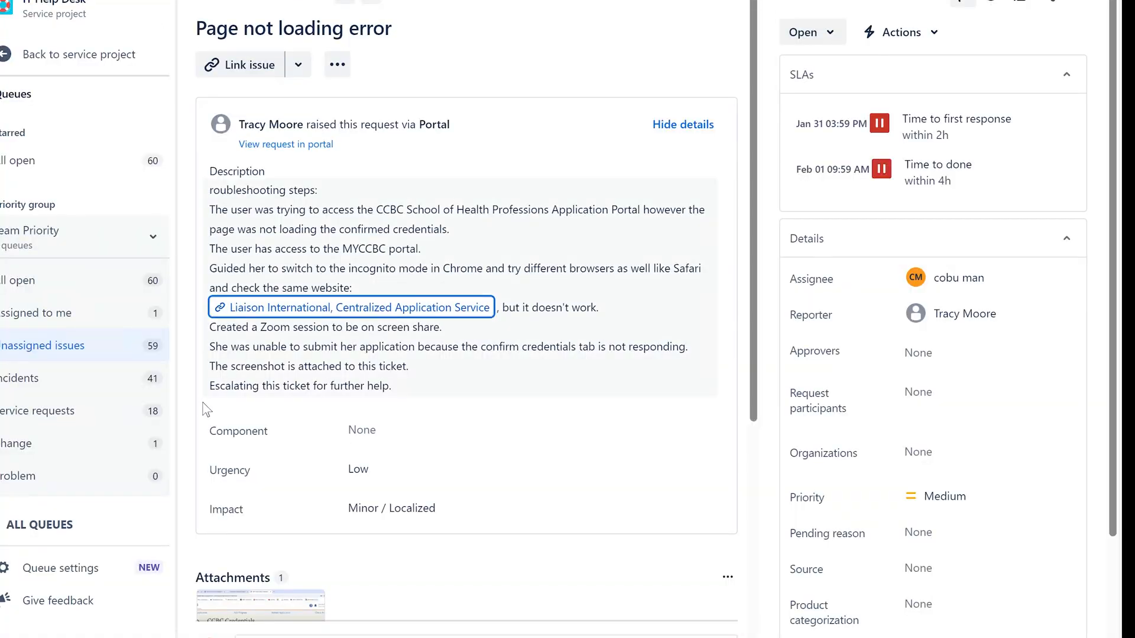
Step: Start a customer reply: "I would try to allow pop-ups and redirects for that website specifically. You can find this in Chrome settings."
left_click(250, 600)
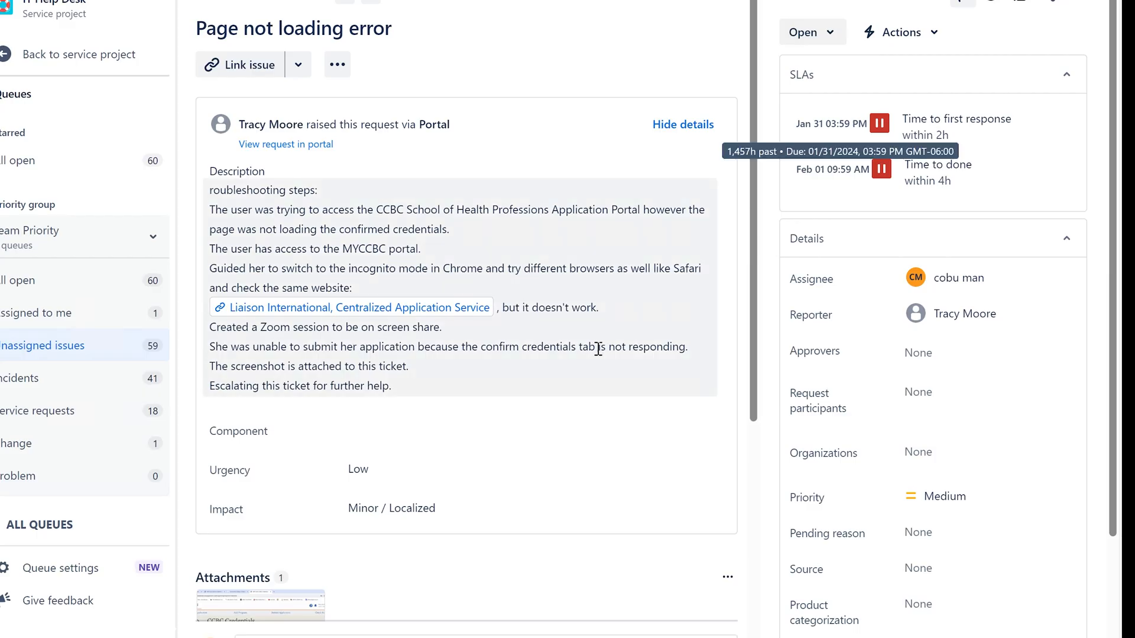
scroll(597, 347, "down", 8)
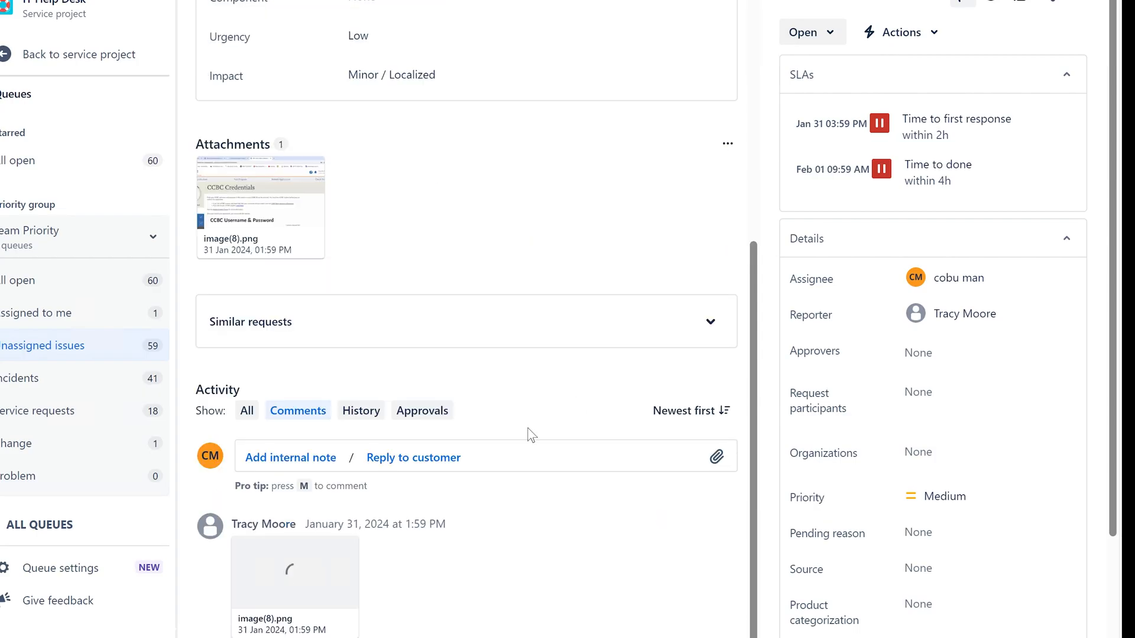
type("mI would ")
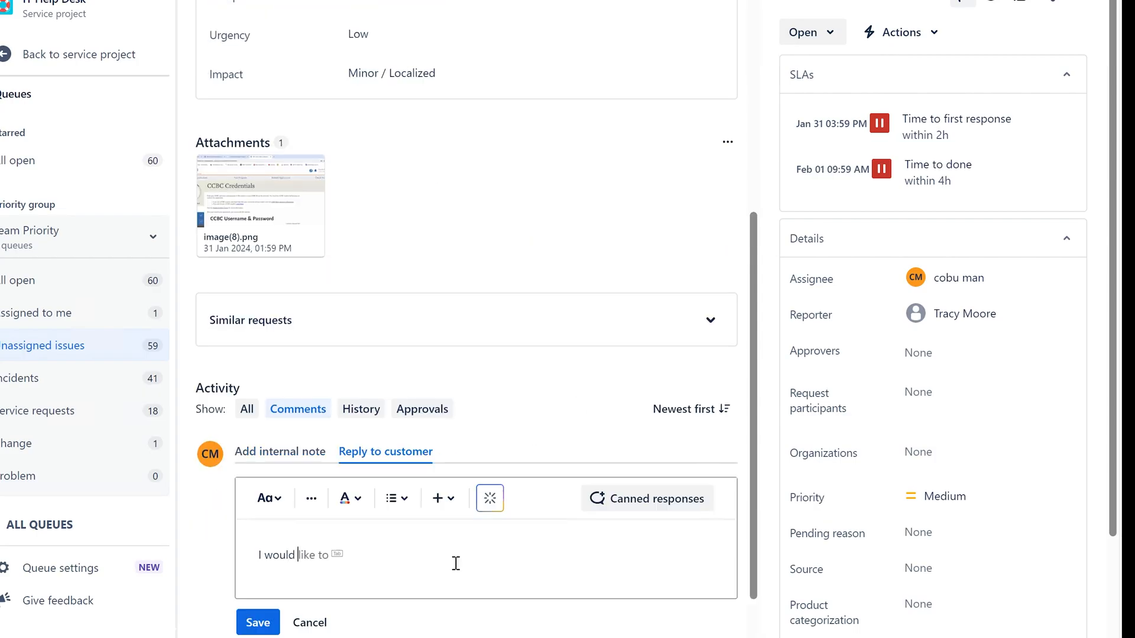
type("try to allow pop-ups and redir")
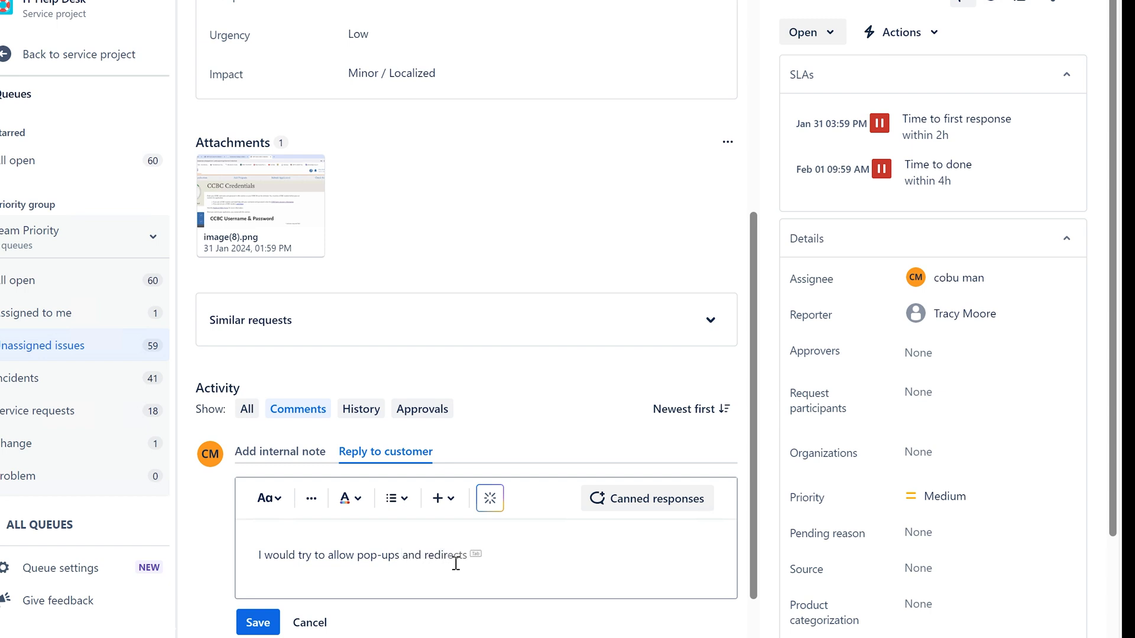
key("Tab")
type("for that website spe")
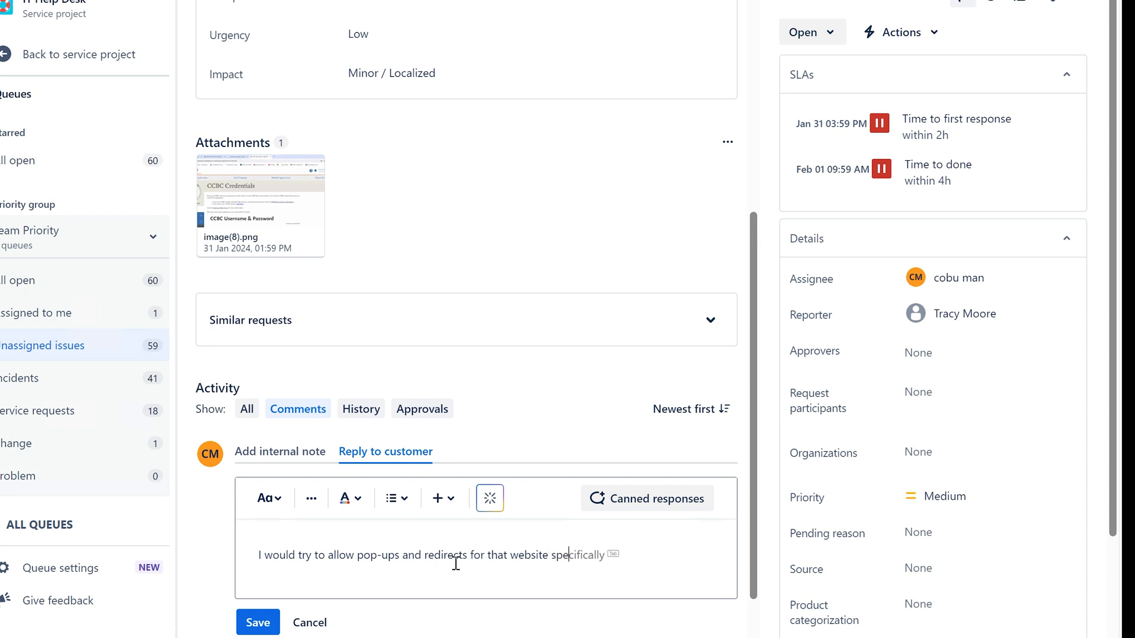
type("cifically. You can find this in Chrome s")
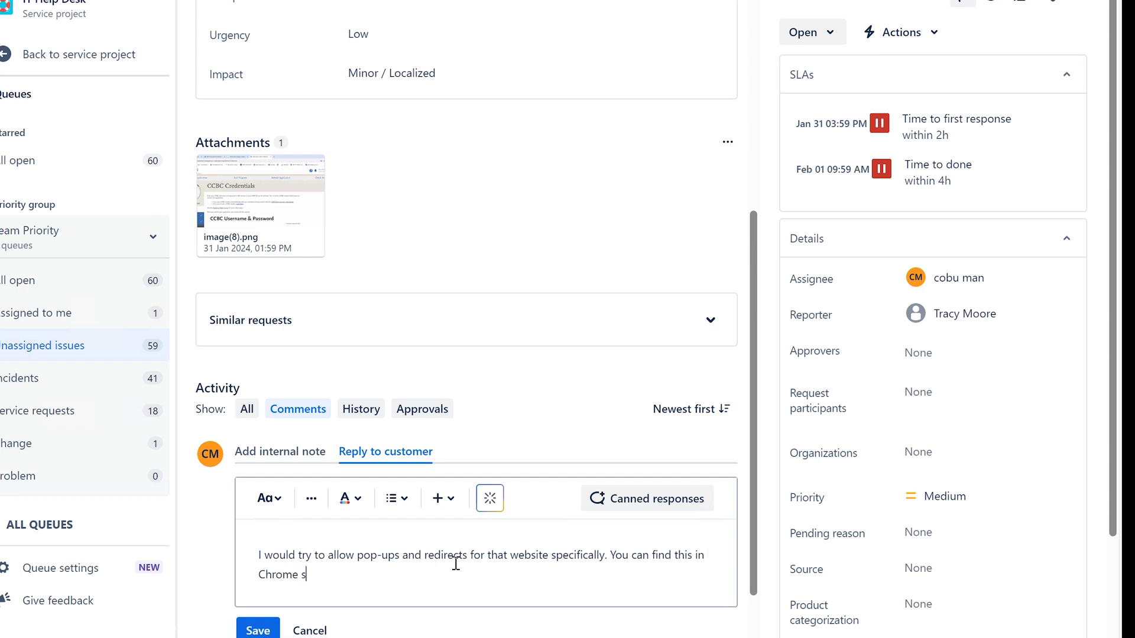
Step: Finish the reply with "Otherwise, the issue may be with login, or the website is not functioning properly.", accepting the suggested comma correction
type("ettings. Otherwise,")
key("Tab")
type("the i")
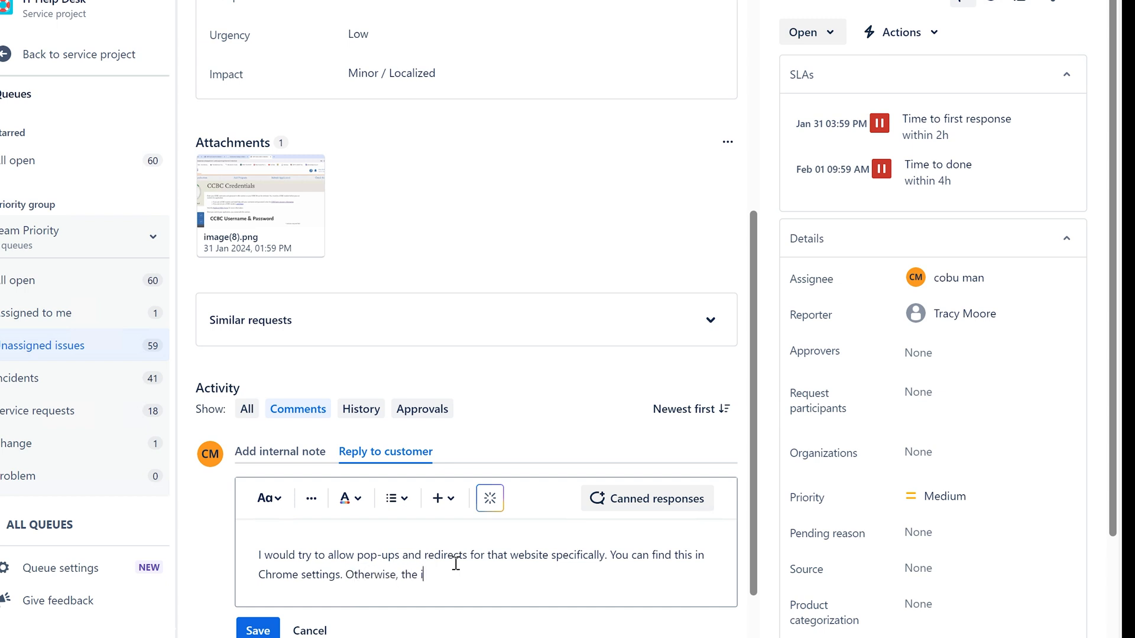
type("ssue may be with login")
type("or")
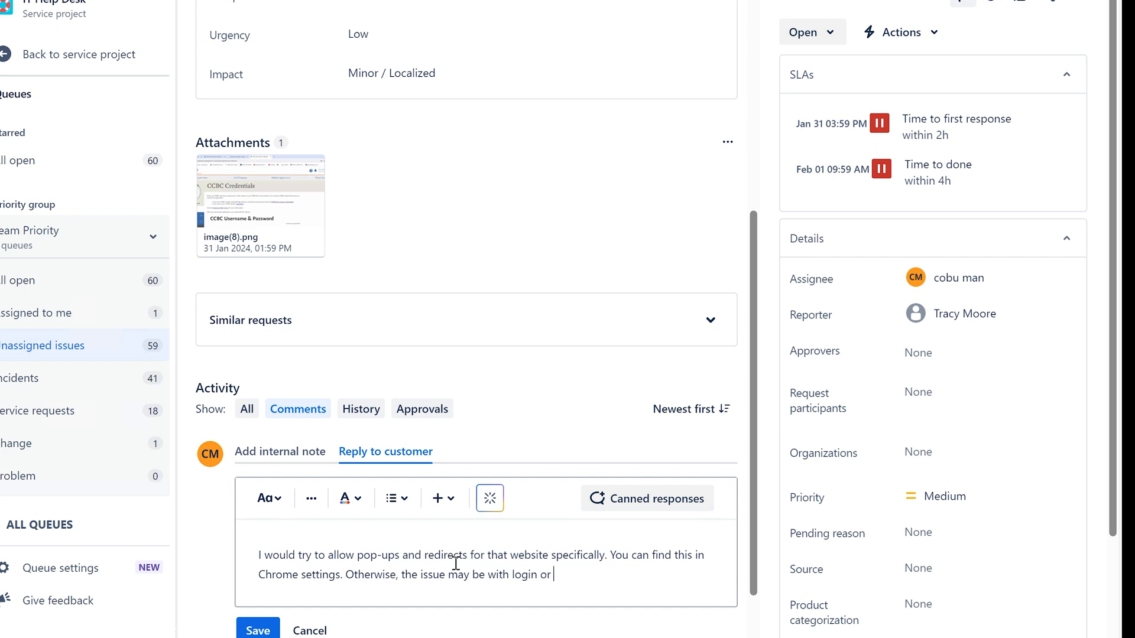
type(" the website is not functioning")
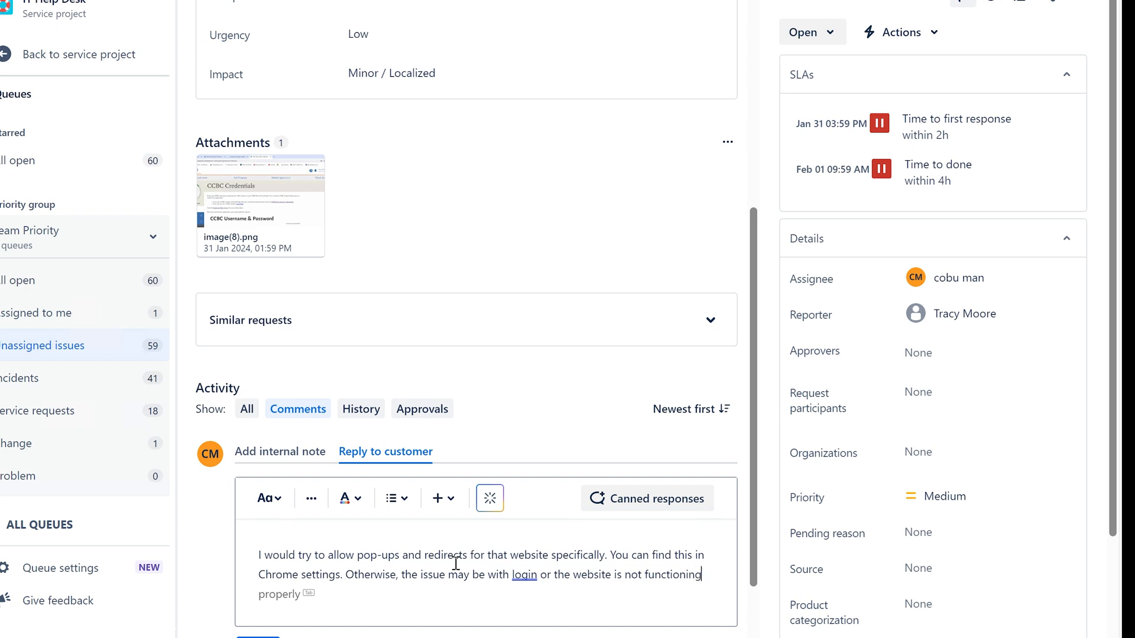
type(" properly.")
right_click(523, 576)
left_click(593, 427)
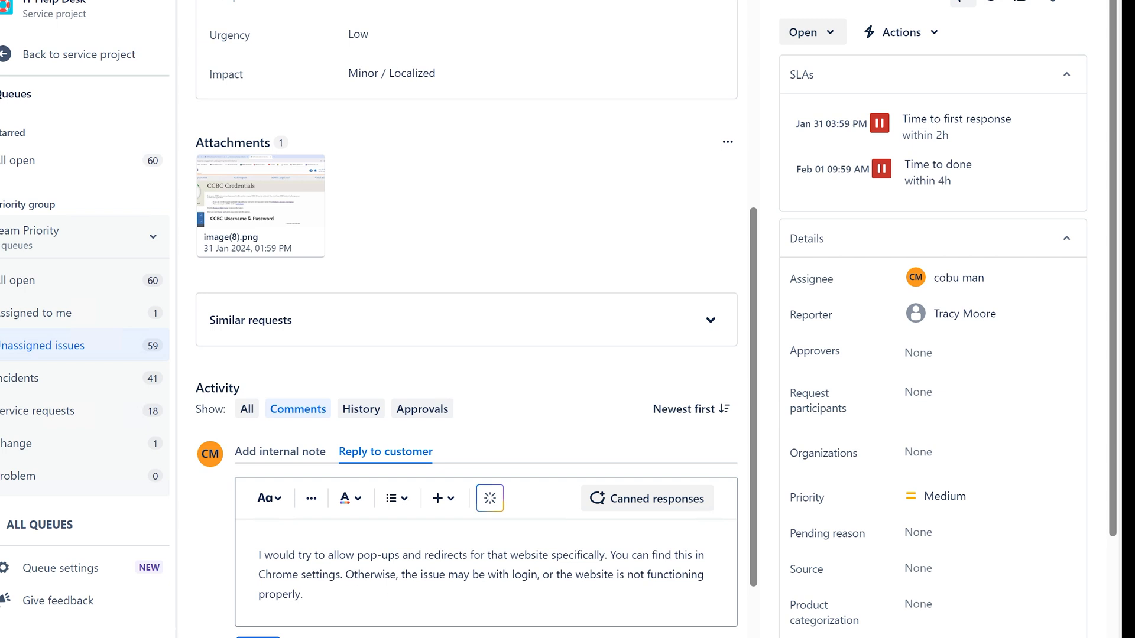
Step: Open the Windows Control Panel, look over its items, including Internet Options and Default Programs, and close it
key("super")
type("control panel")
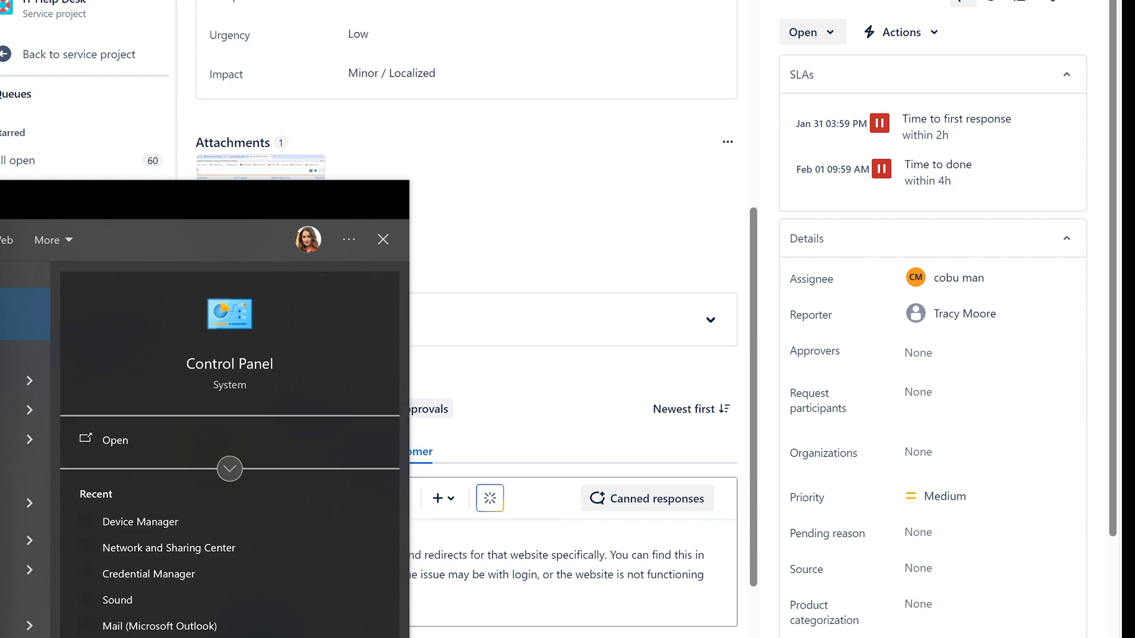
key("Return")
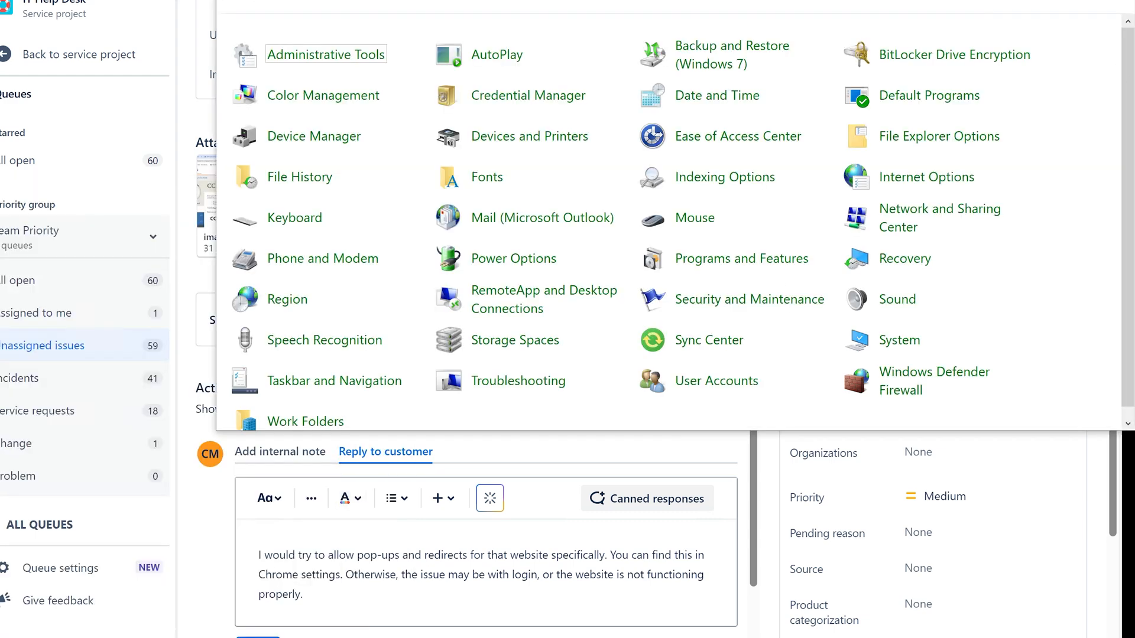
left_click_drag(788, 0, 677, 12)
scroll(704, 344, "down", 1)
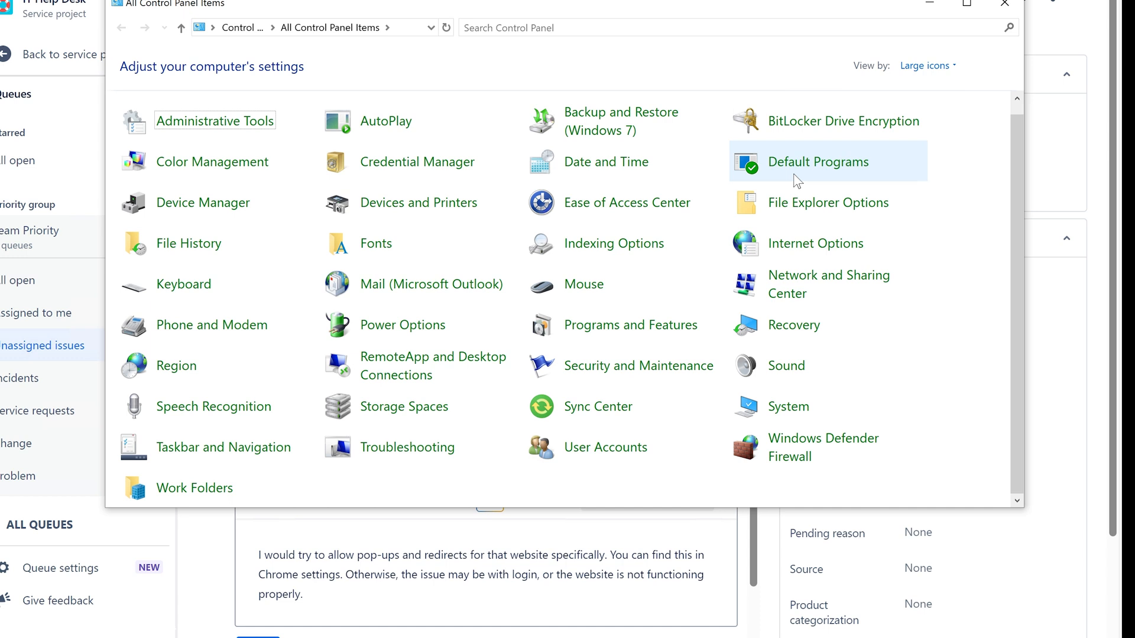
left_click(1005, 5)
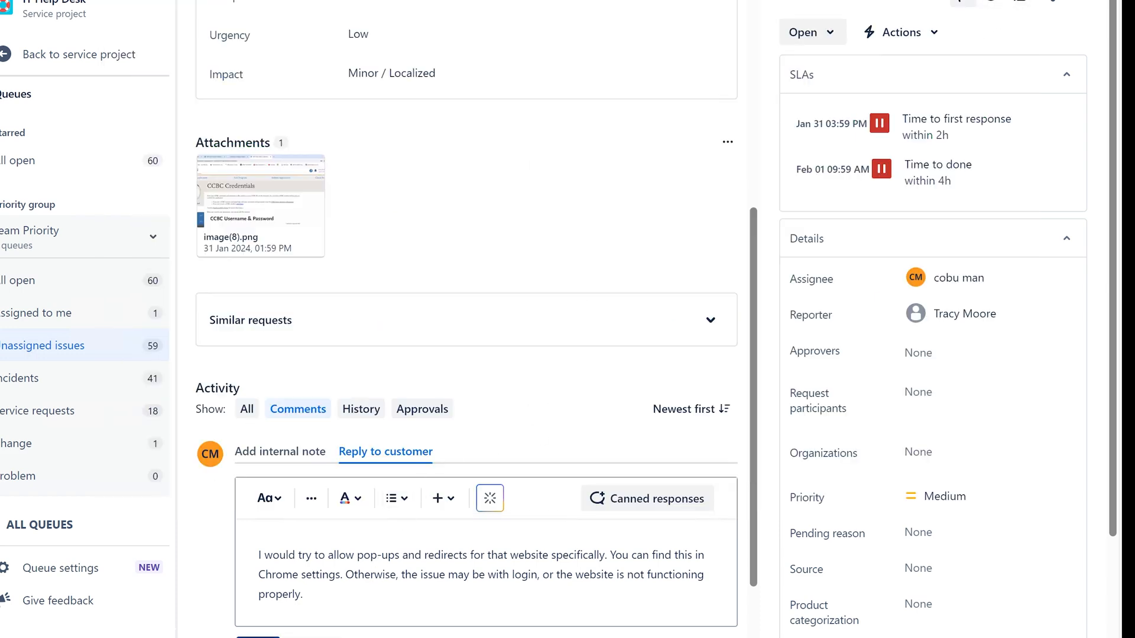
Step: Save the customer reply and change the "Page not loading error" ticket's status to Resolved
left_click(260, 637)
scroll(501, 504, "up", 5)
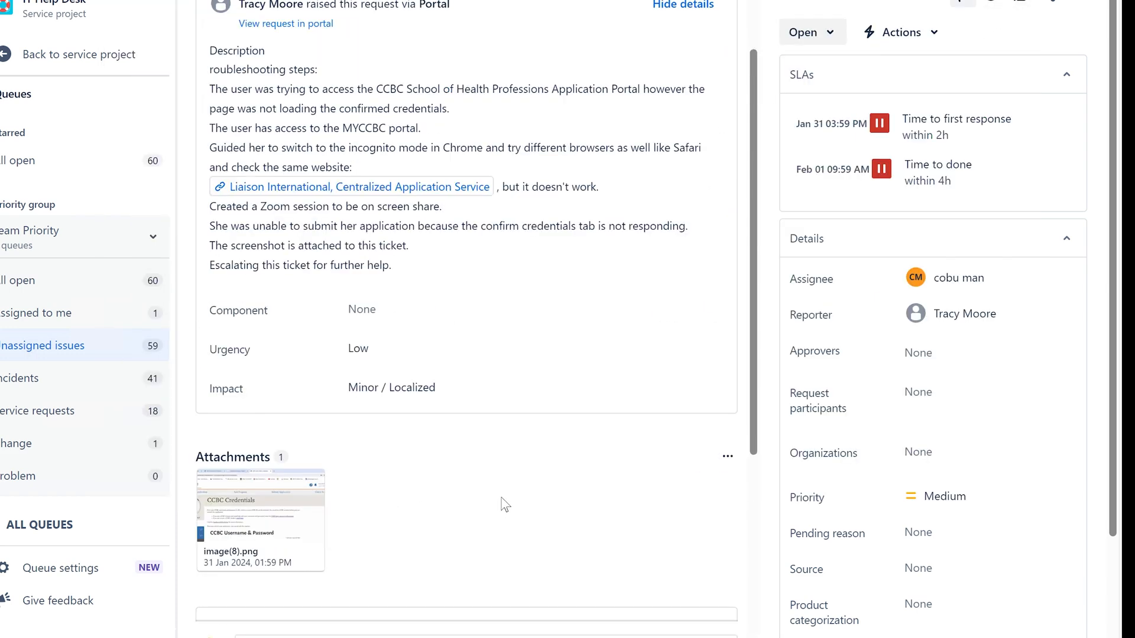
scroll(501, 504, "up", 2)
left_click(809, 32)
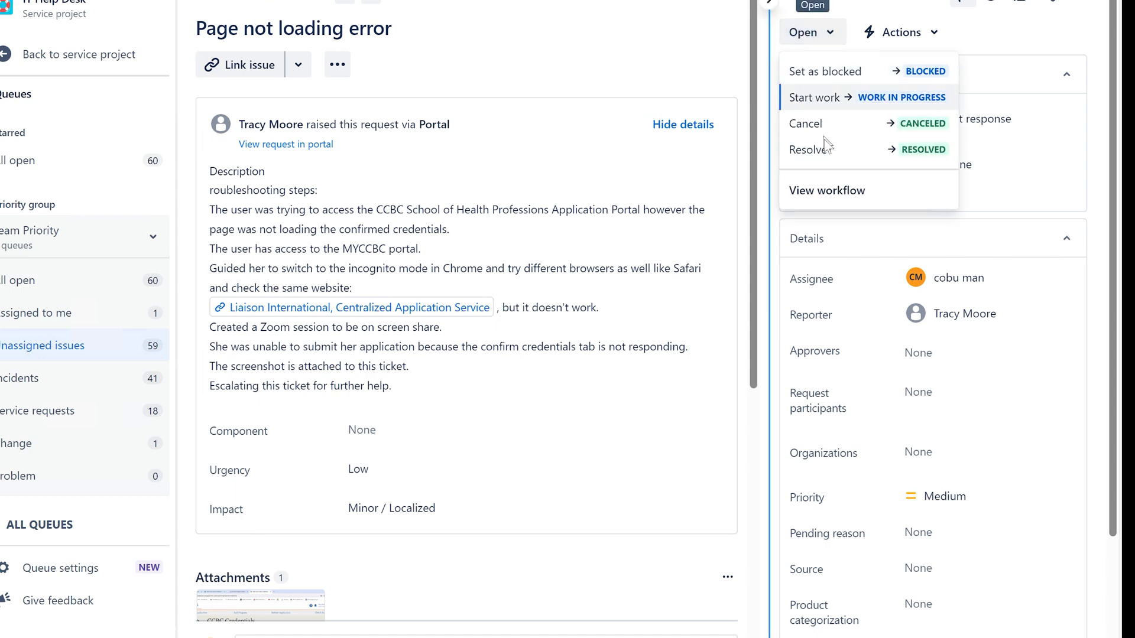
left_click(827, 150)
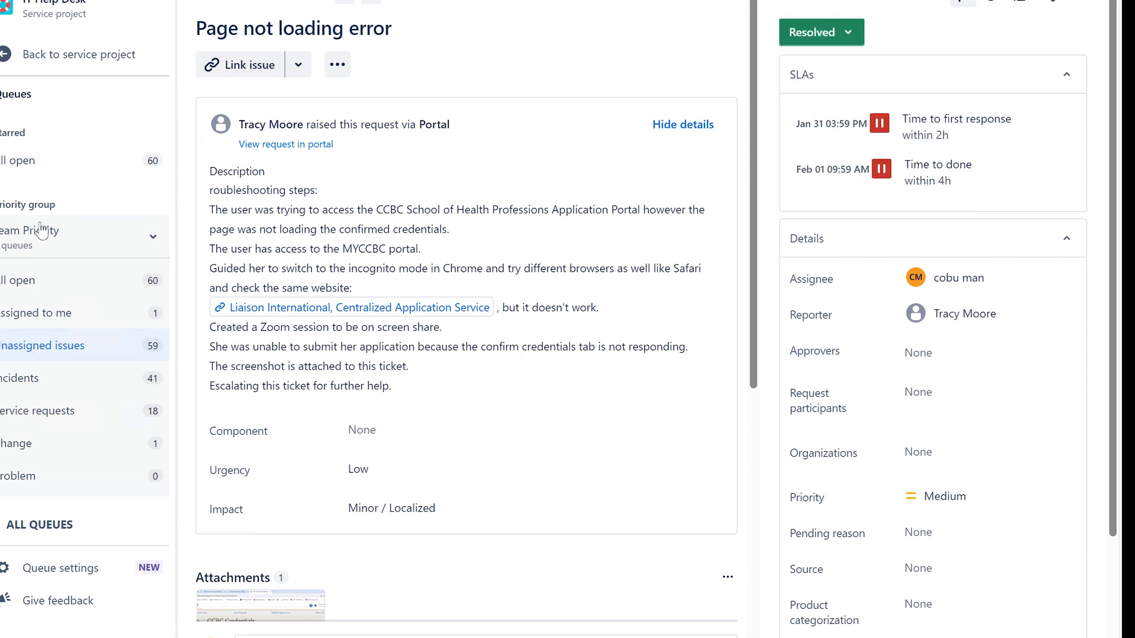
Step: Return to the Unassigned issues queue, open the "Phone" ticket created 08/Nov/22, and assign it to yourself
left_click(39, 343)
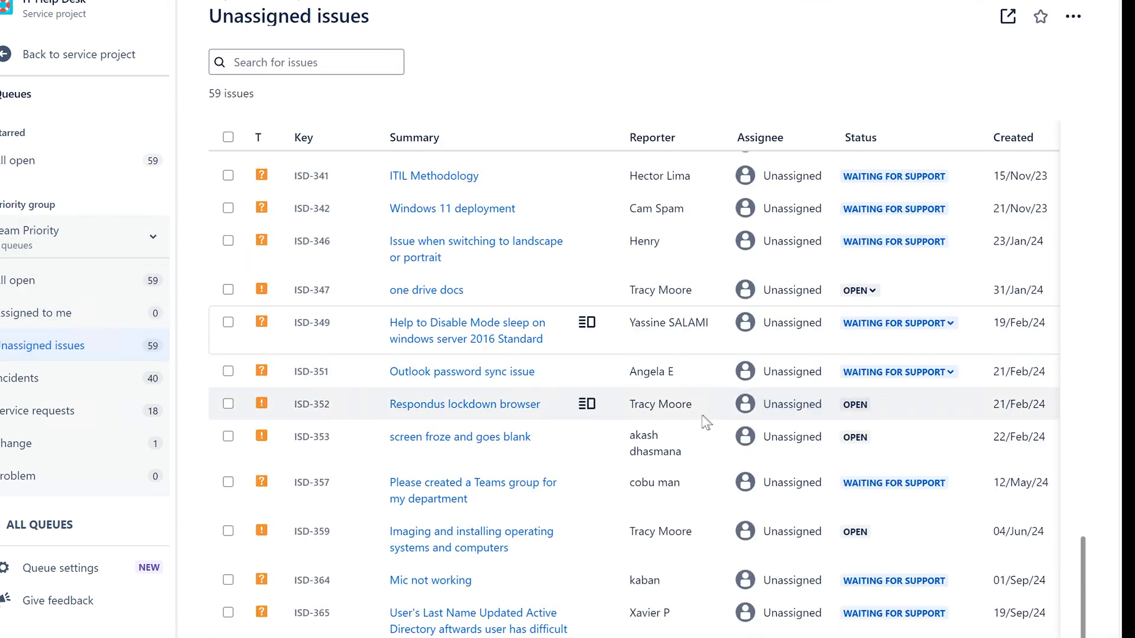
scroll(706, 423, "down", 1)
scroll(666, 425, "up", 10)
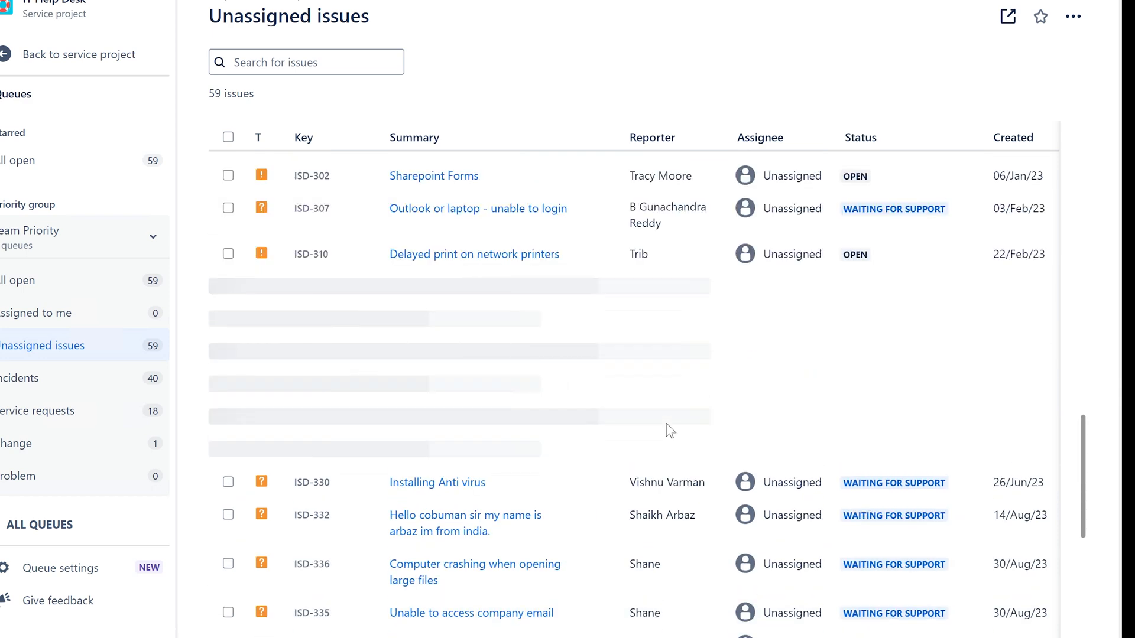
scroll(666, 423, "up", 4)
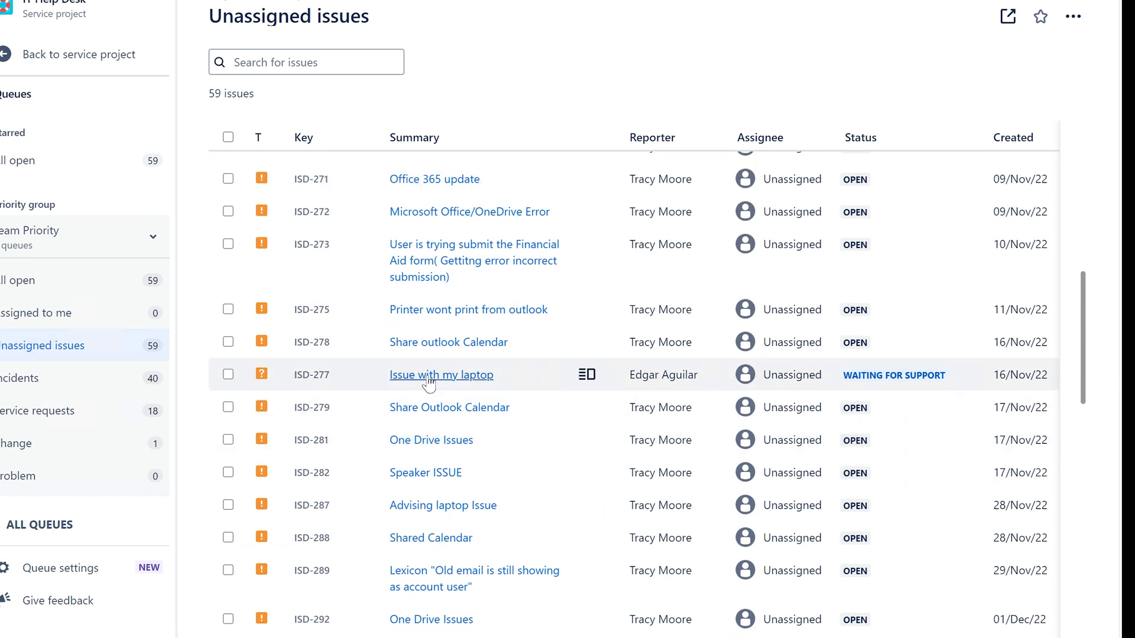
scroll(506, 542, "down", 5)
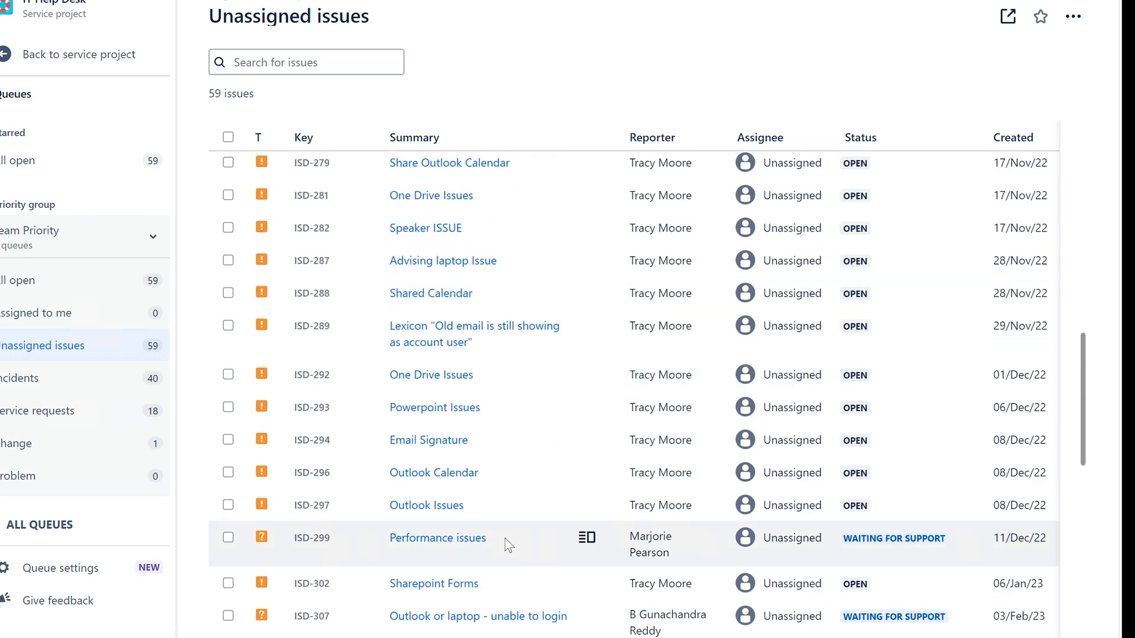
scroll(507, 546, "down", 3)
scroll(508, 544, "up", 3)
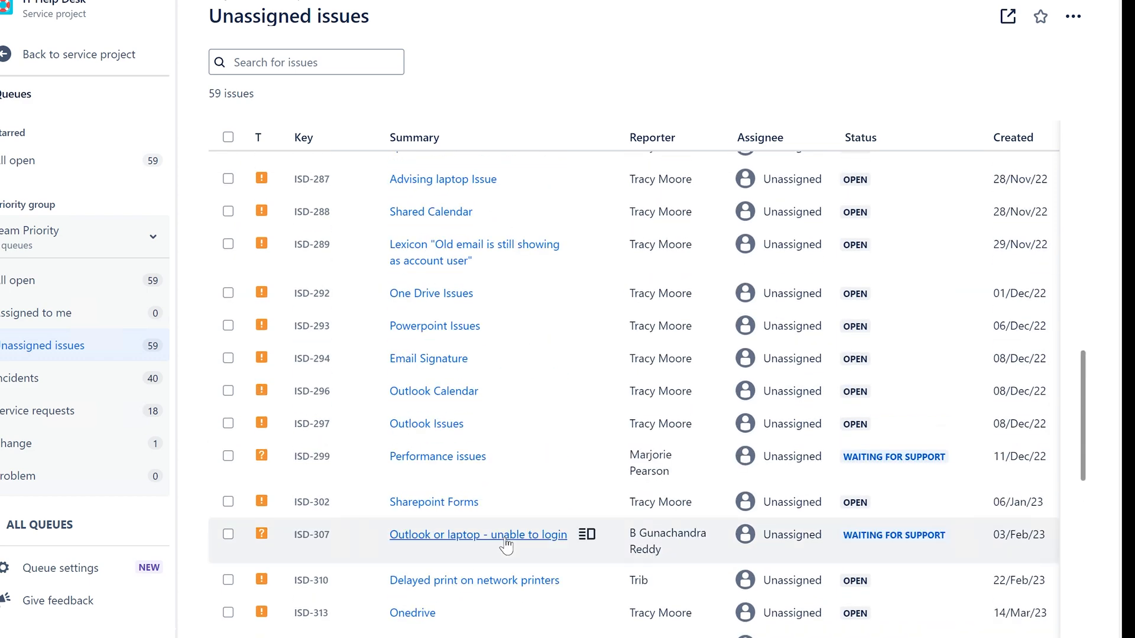
scroll(507, 539, "up", 6)
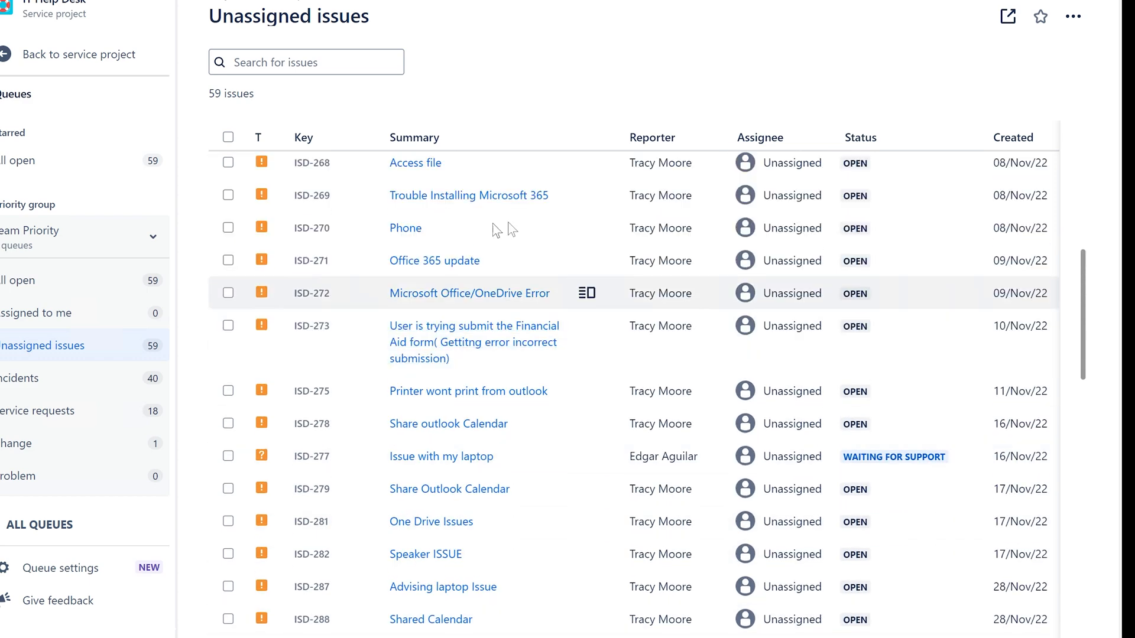
left_click(407, 229)
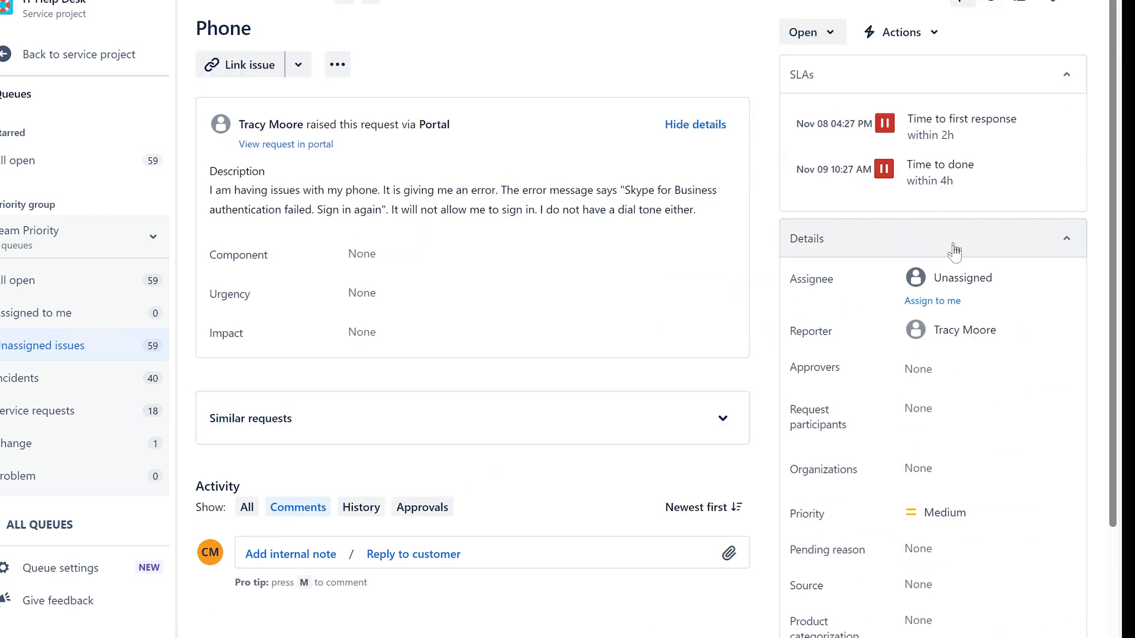
left_click(932, 302)
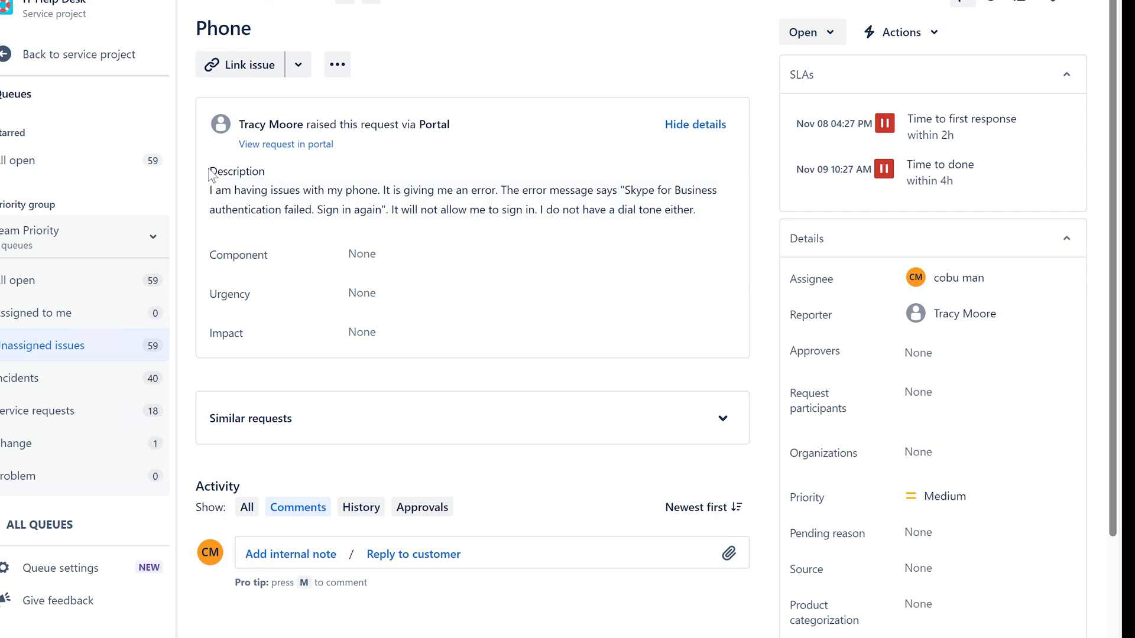
Step: Read the Phone ticket's description of the phone error, sign-in problem and missing dial tone, leaving the text unedited
left_click_drag(210, 190, 533, 194)
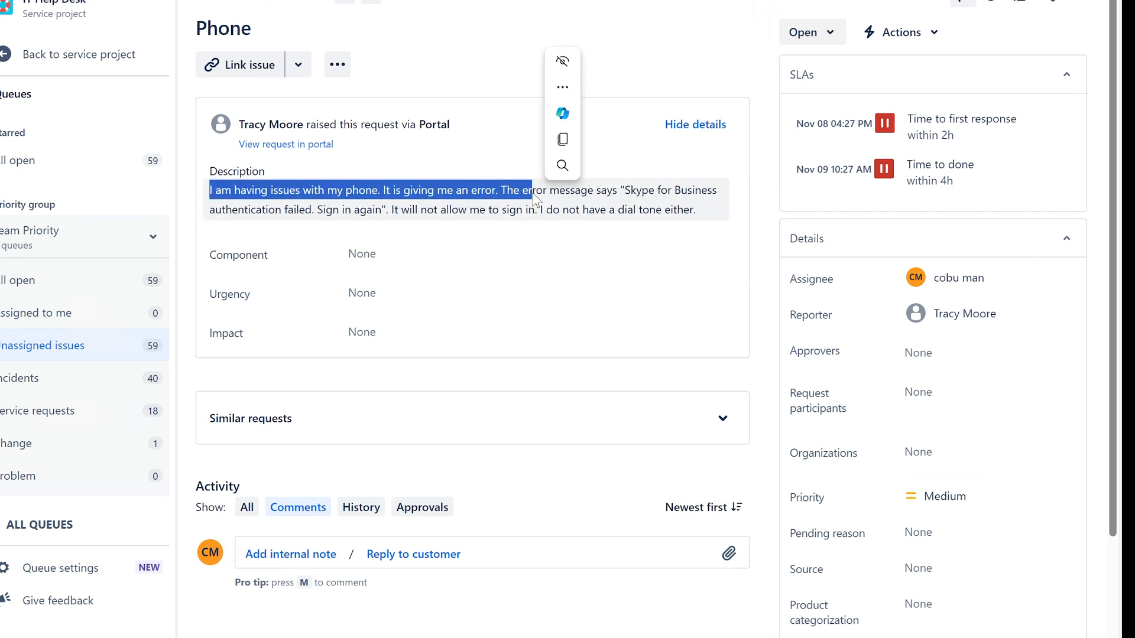
left_click(507, 193)
left_click_drag(507, 193, 703, 220)
left_click(624, 191)
left_click(388, 211)
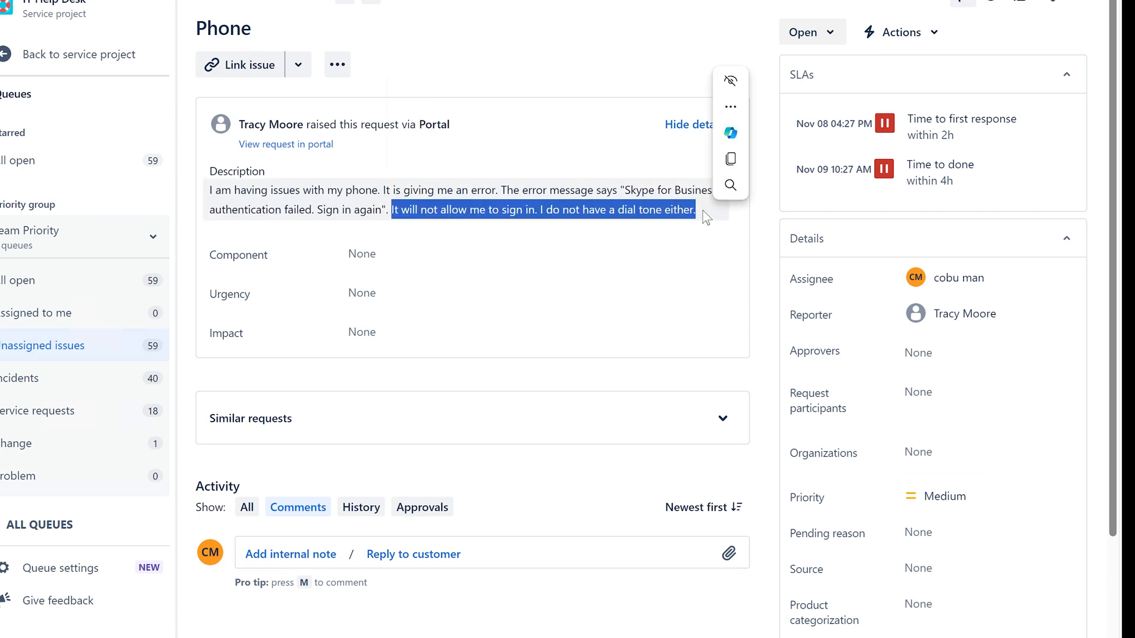
left_click(677, 205)
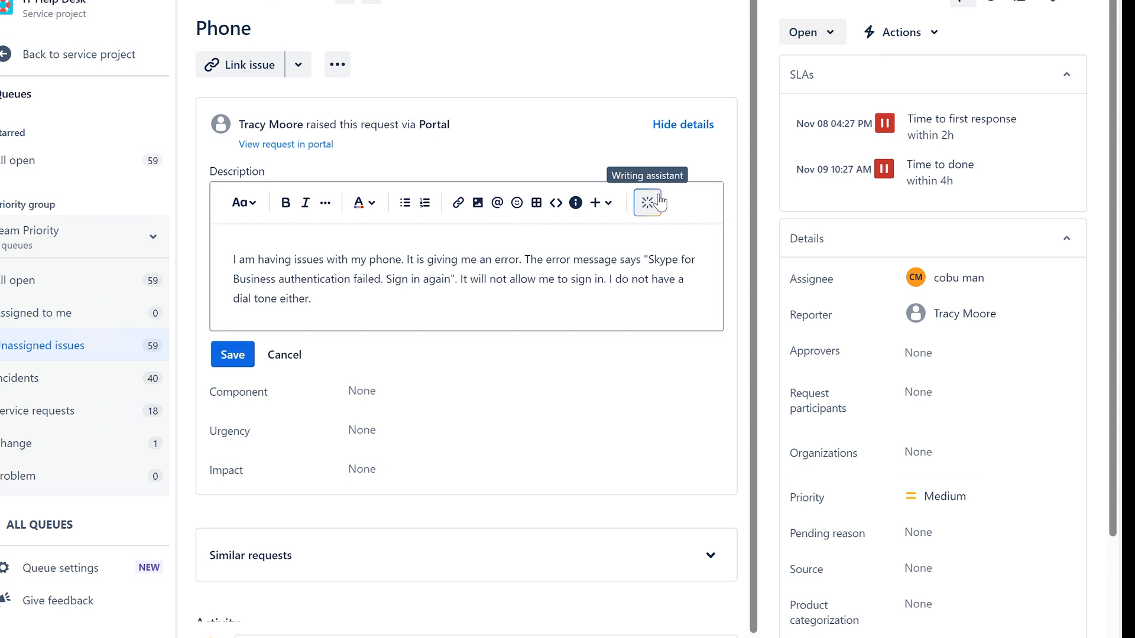
left_click(284, 355)
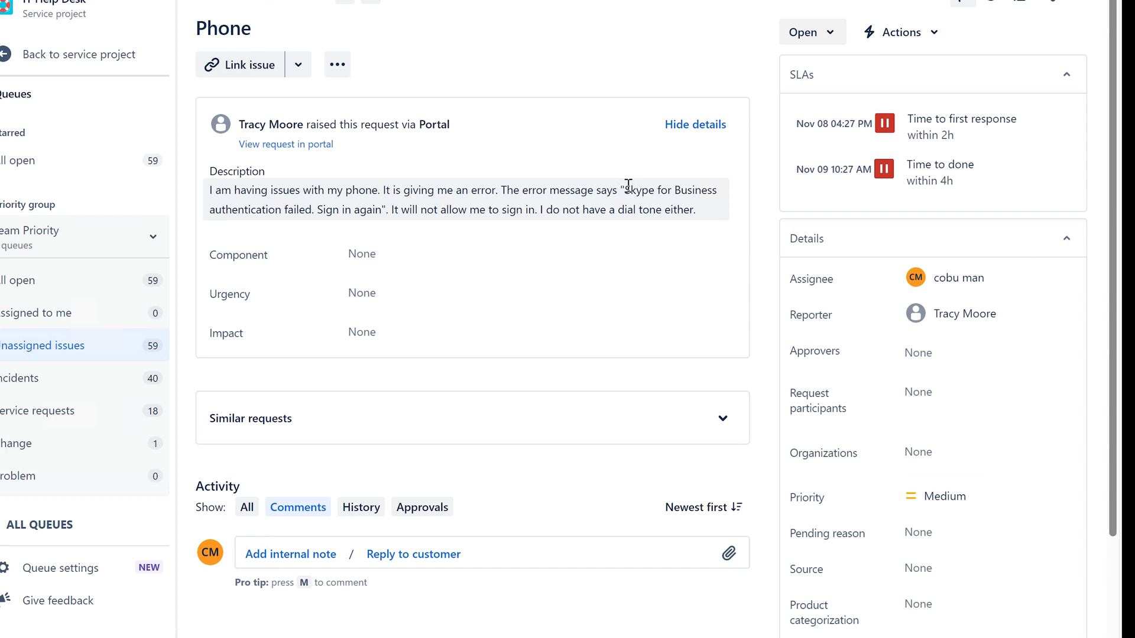
Step: Examine the quoted error message "Skype for Business authentication failed. Sign in again" in the ticket's description
left_click_drag(628, 187, 719, 190)
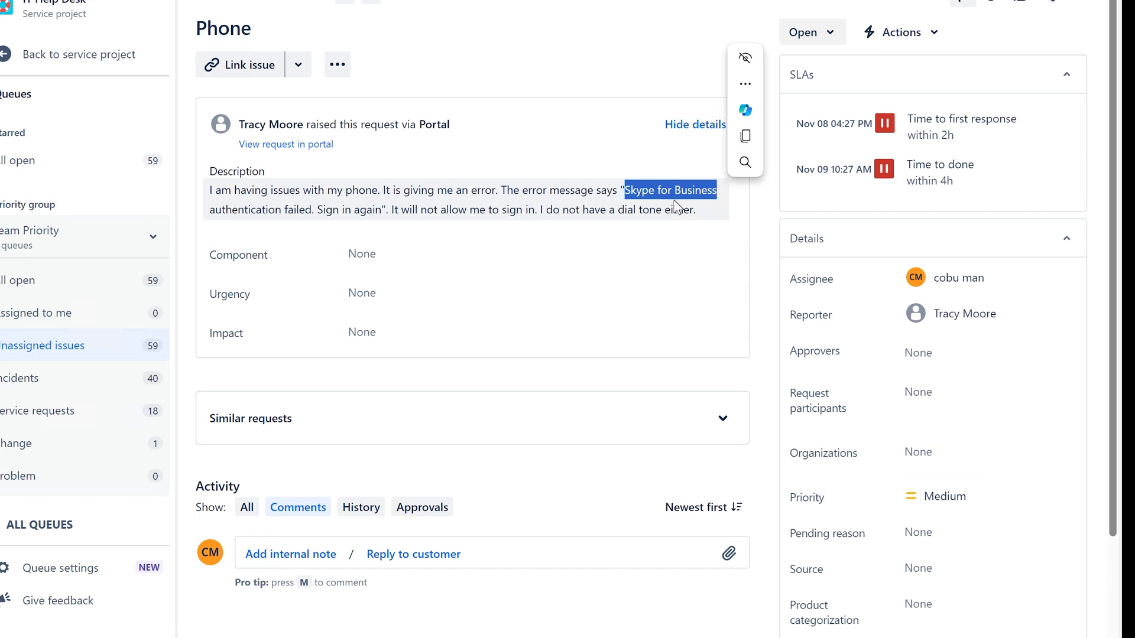
left_click(627, 190)
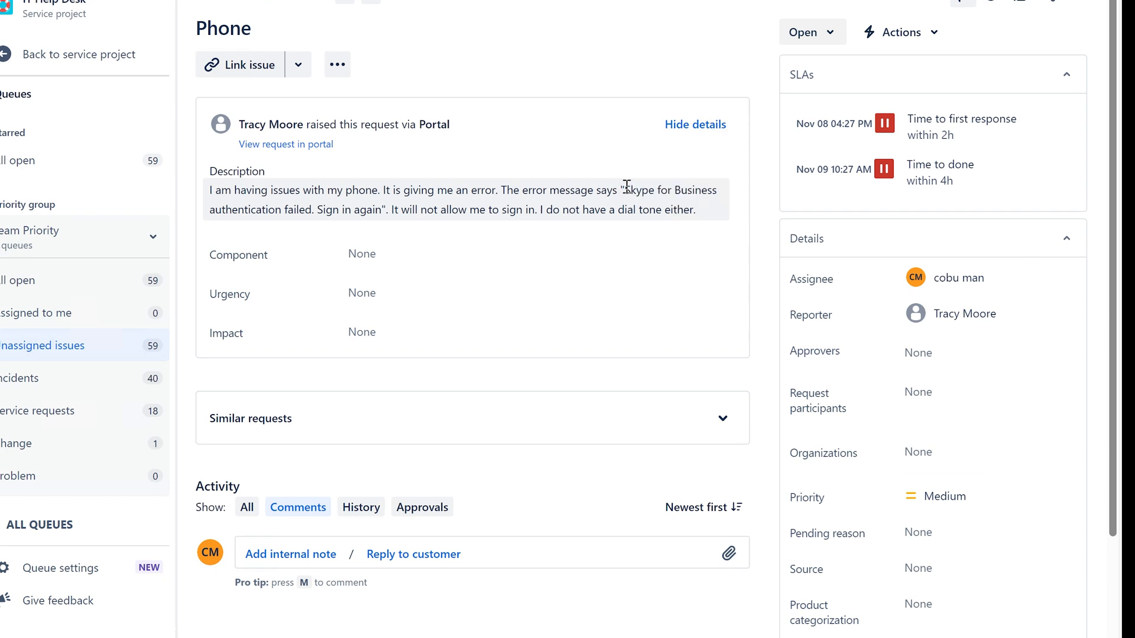
left_click_drag(625, 190, 734, 195)
left_click(467, 194)
left_click_drag(625, 191, 380, 208)
left_click(428, 214)
left_click_drag(382, 210, 376, 210)
left_click(478, 208)
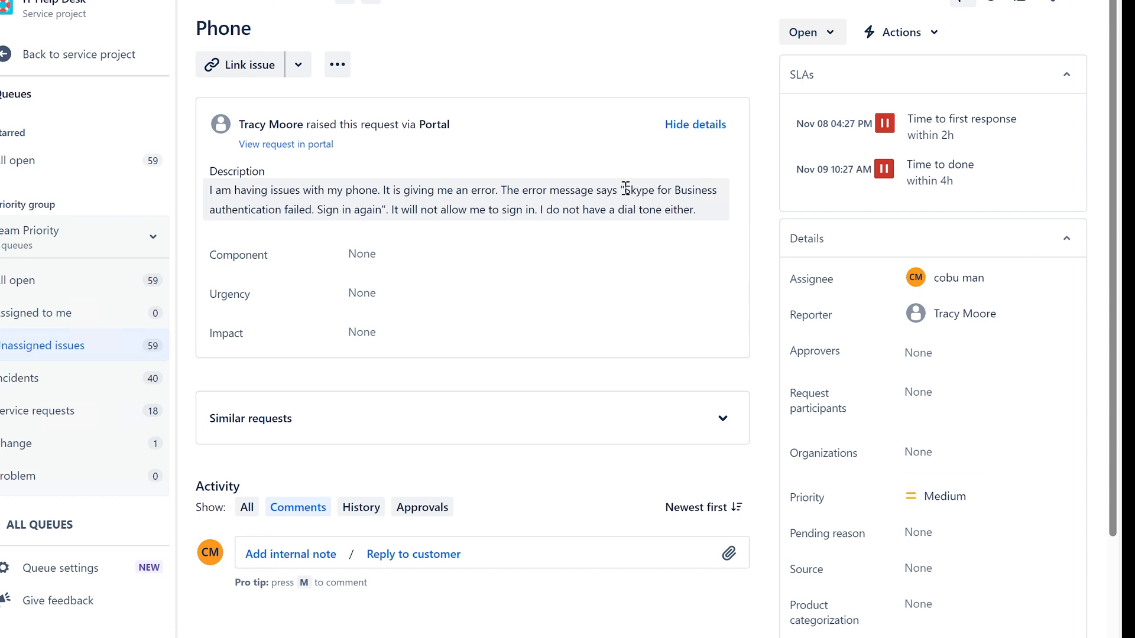
left_click_drag(626, 188, 382, 212)
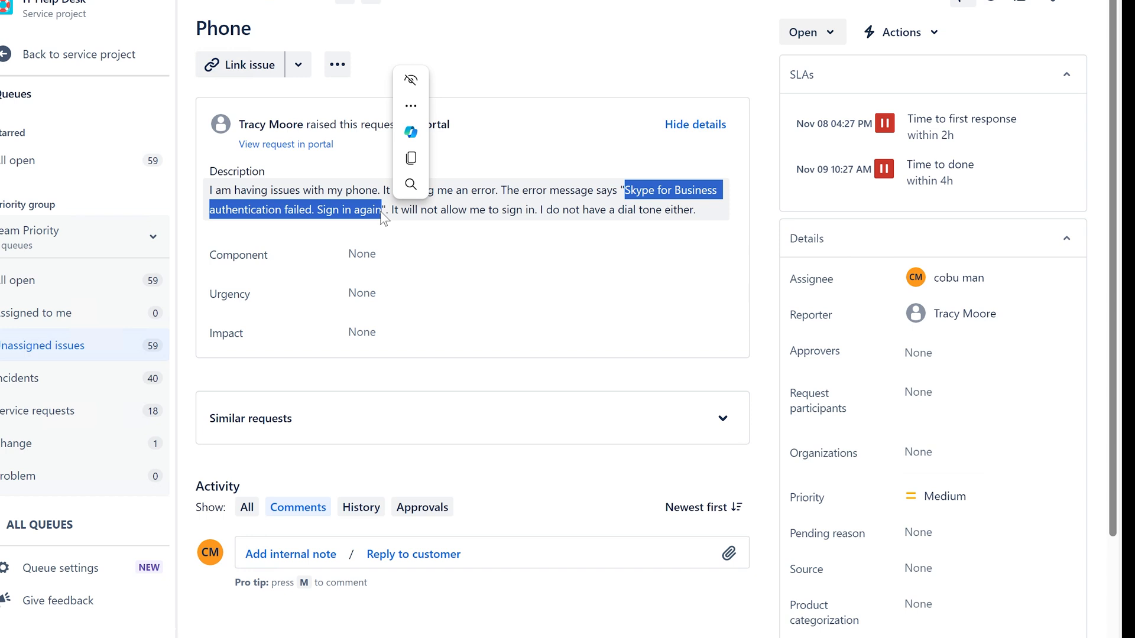
left_click(382, 210)
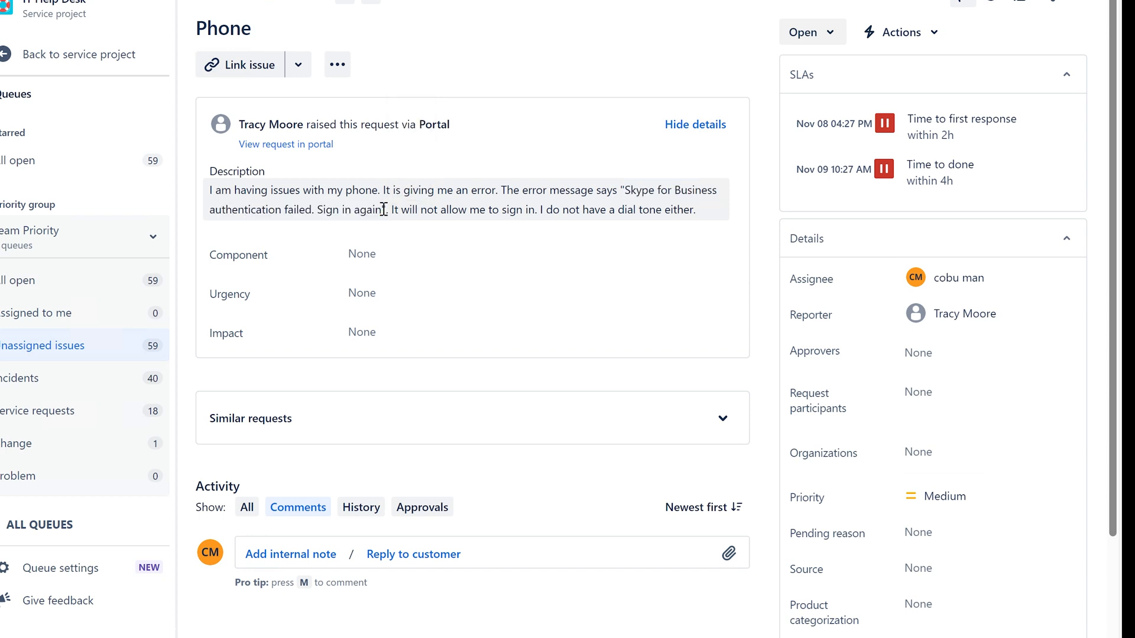
left_click_drag(381, 207, 332, 210)
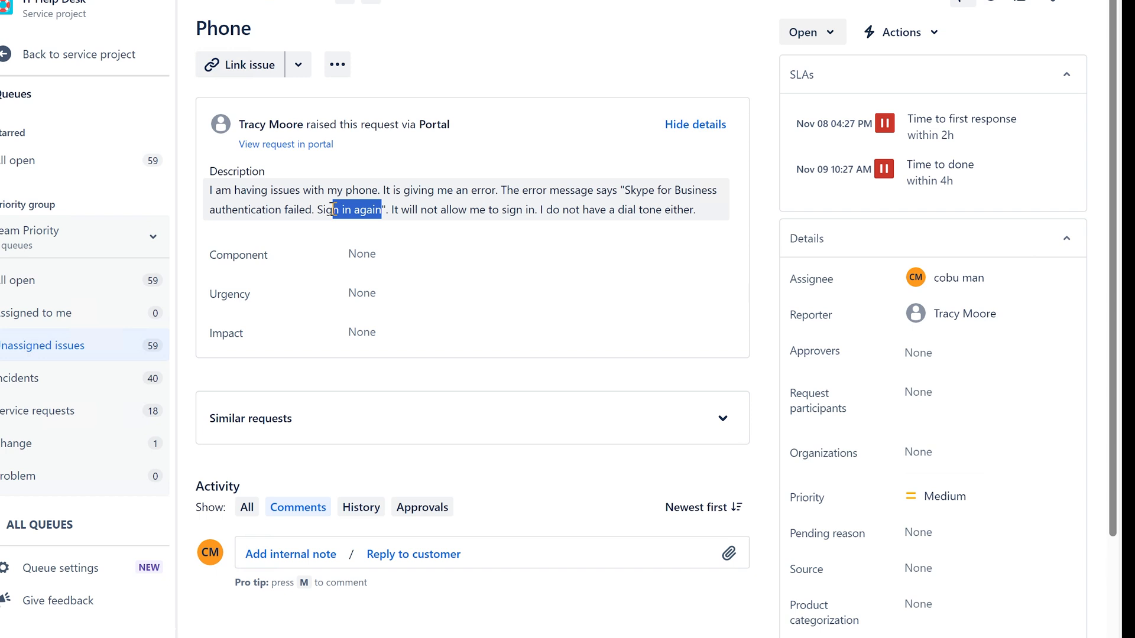
left_click_drag(333, 210, 629, 207)
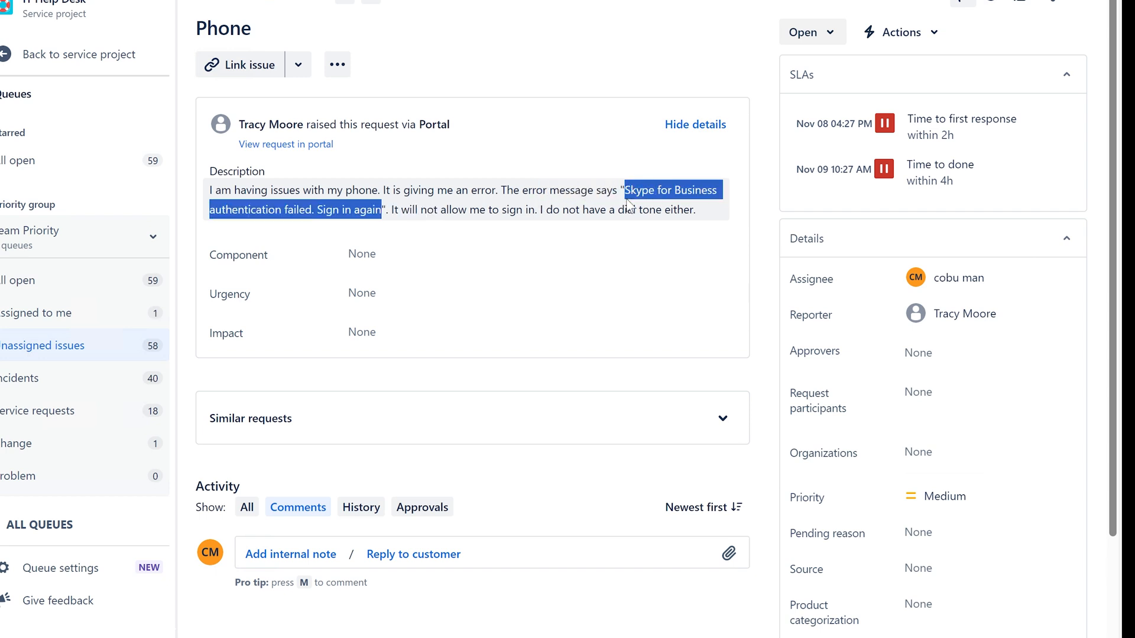
left_click(596, 210)
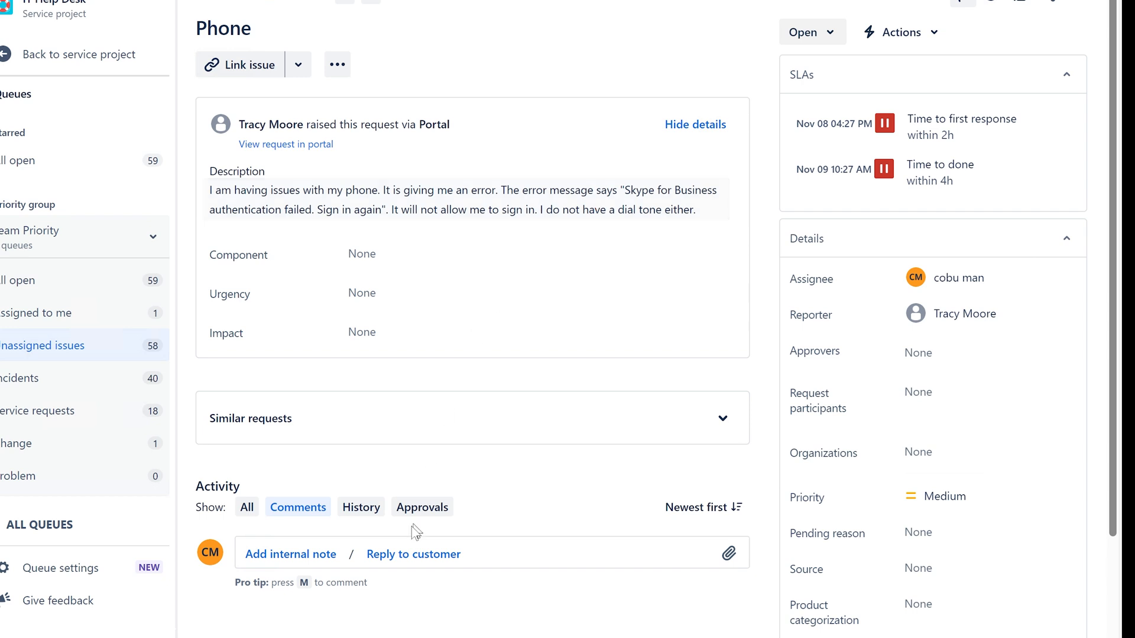
left_click(367, 637)
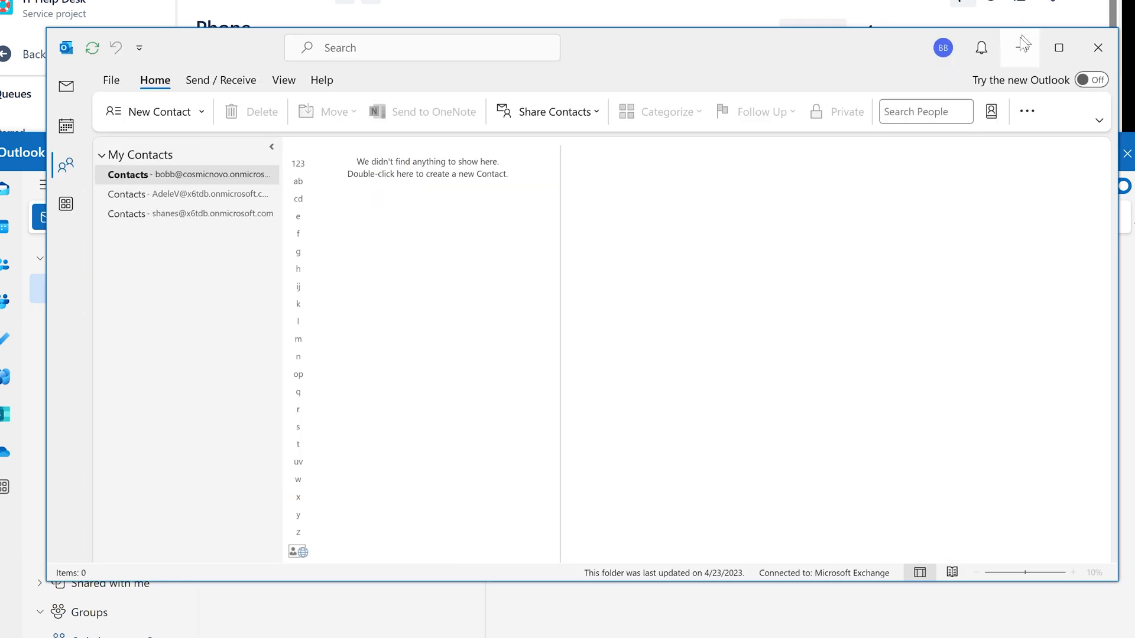
left_click(1019, 45)
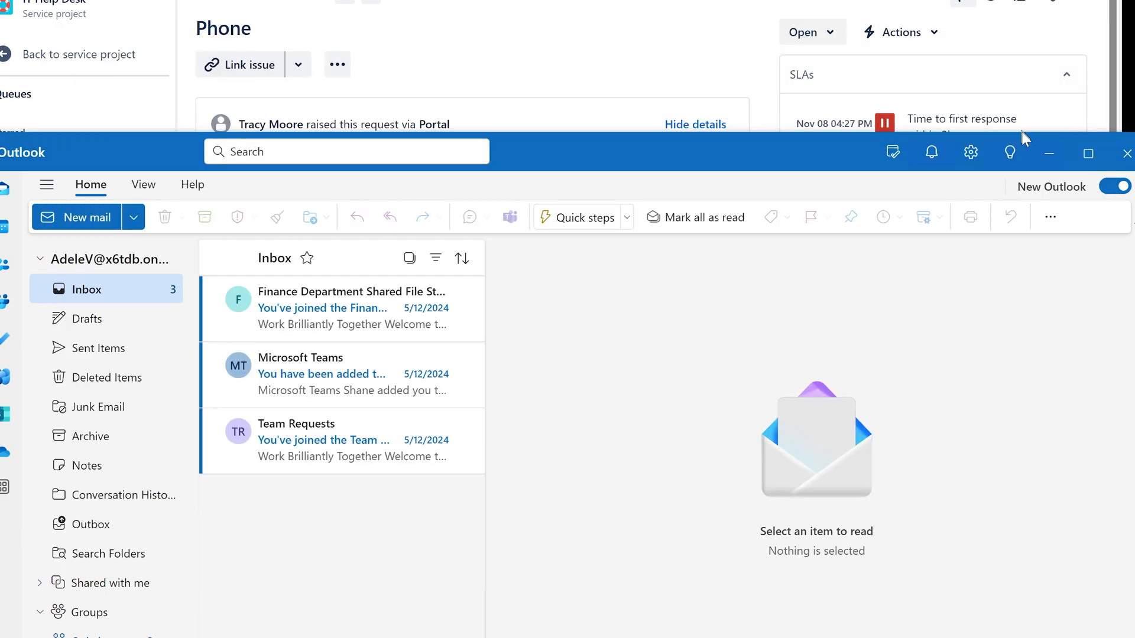
left_click(1044, 154)
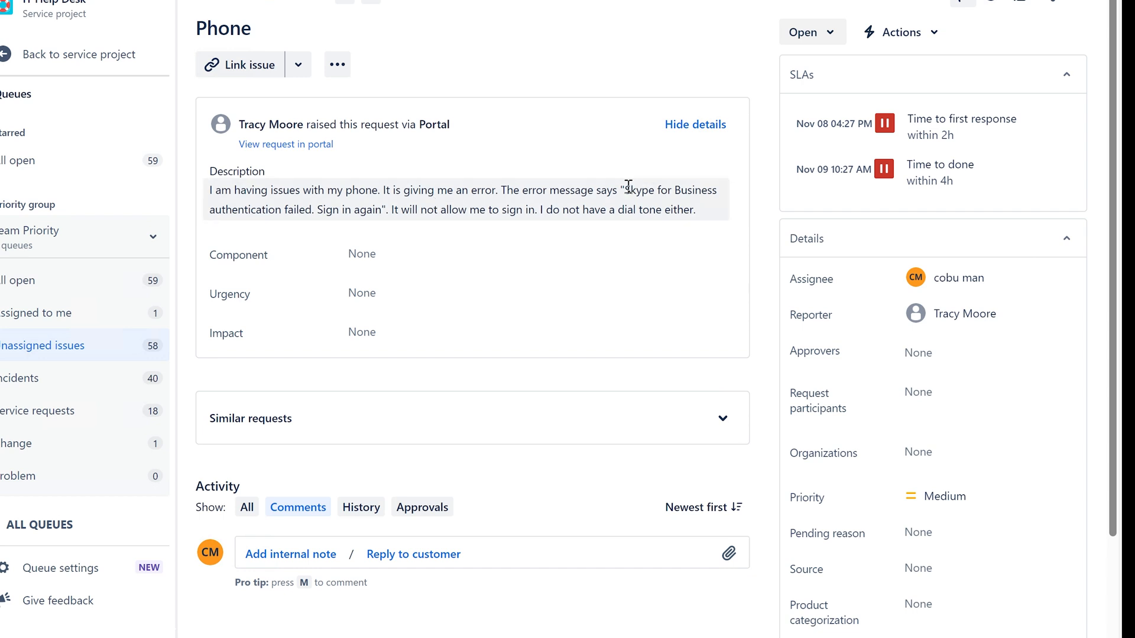
Step: Reread the Skype for Business authentication error quoted in the Phone ticket's description
left_click_drag(625, 190, 384, 206)
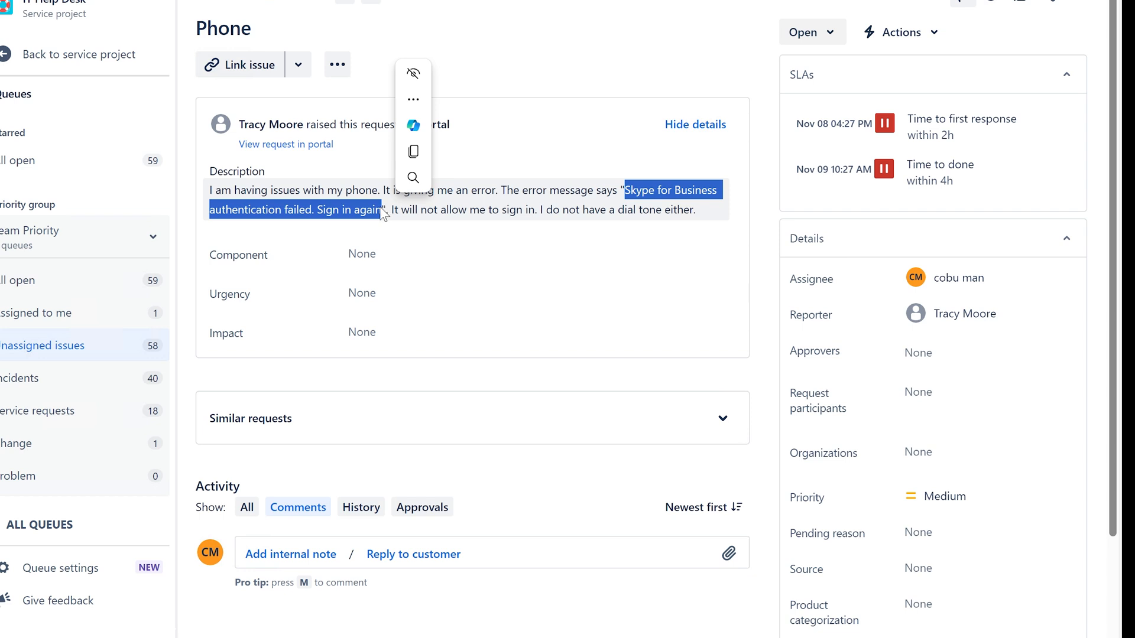
left_click(381, 205)
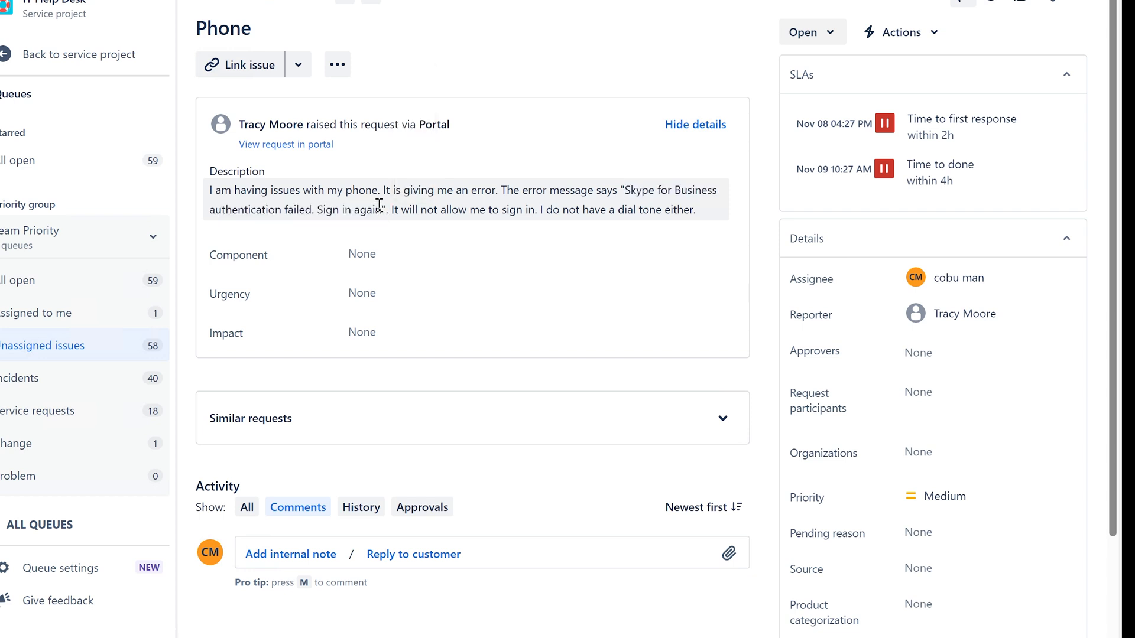
left_click_drag(381, 206, 625, 185)
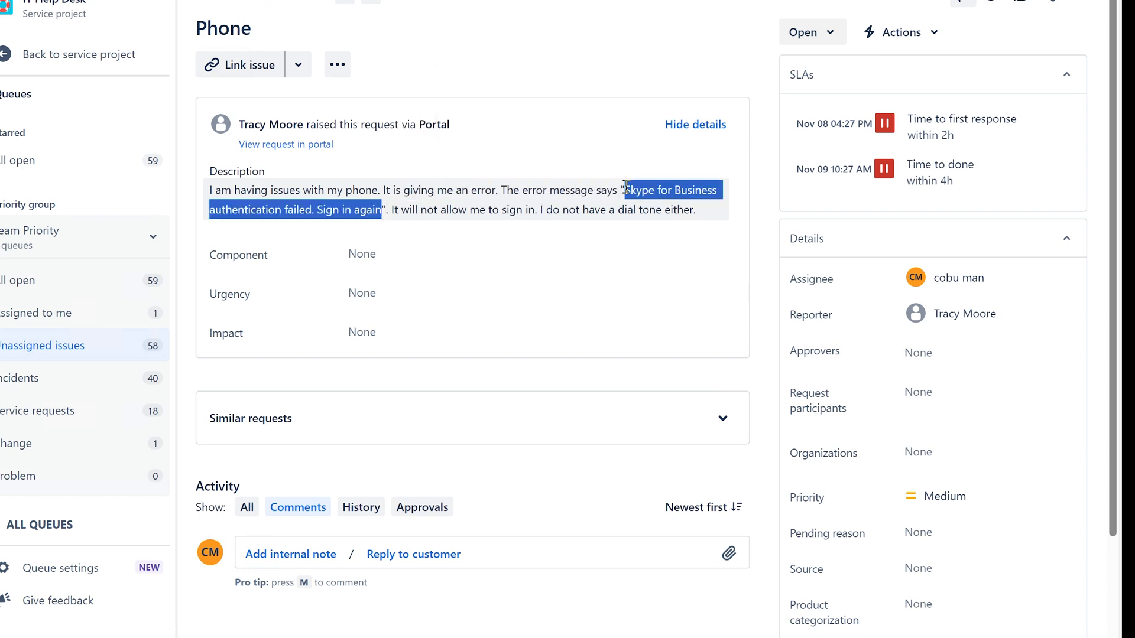
left_click(479, 210)
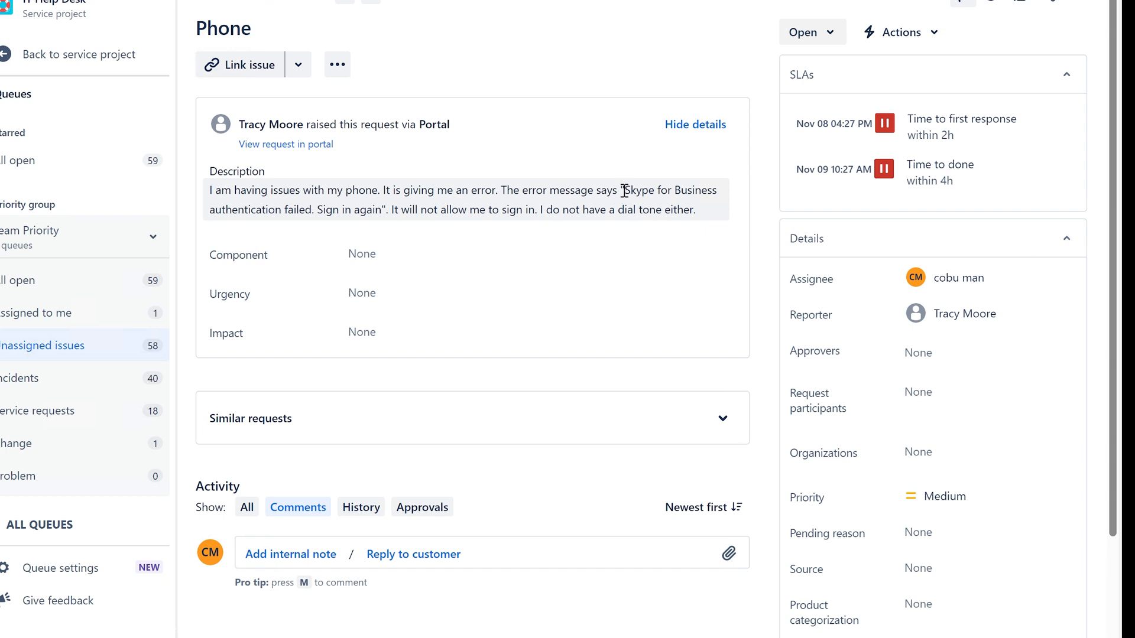
left_click_drag(622, 189, 382, 204)
left_click(381, 207)
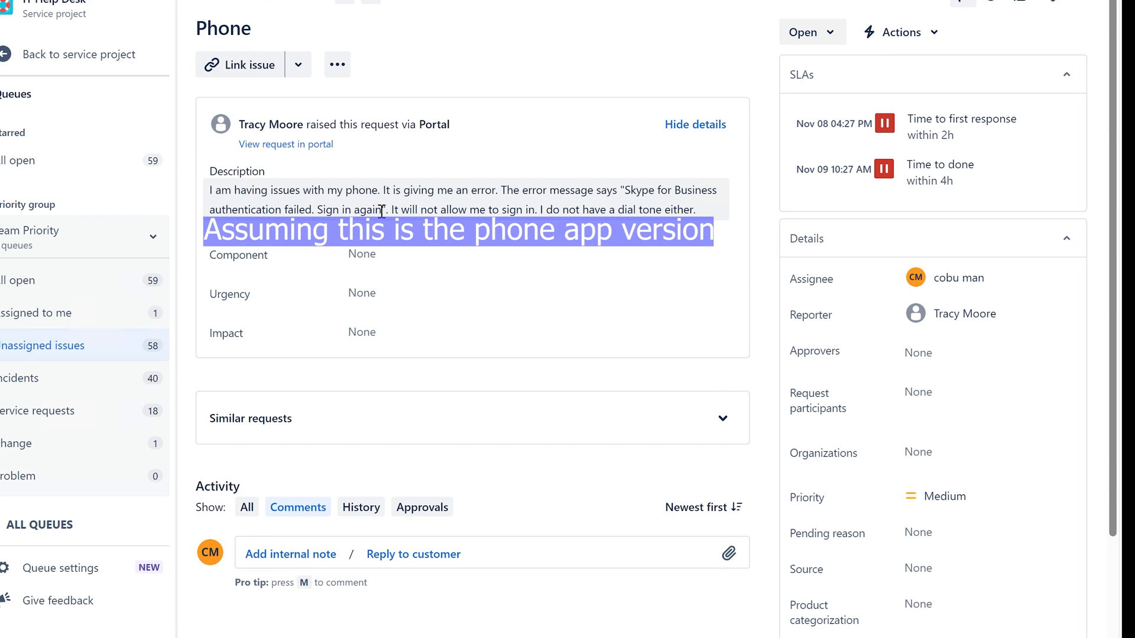
left_click_drag(382, 211, 627, 180)
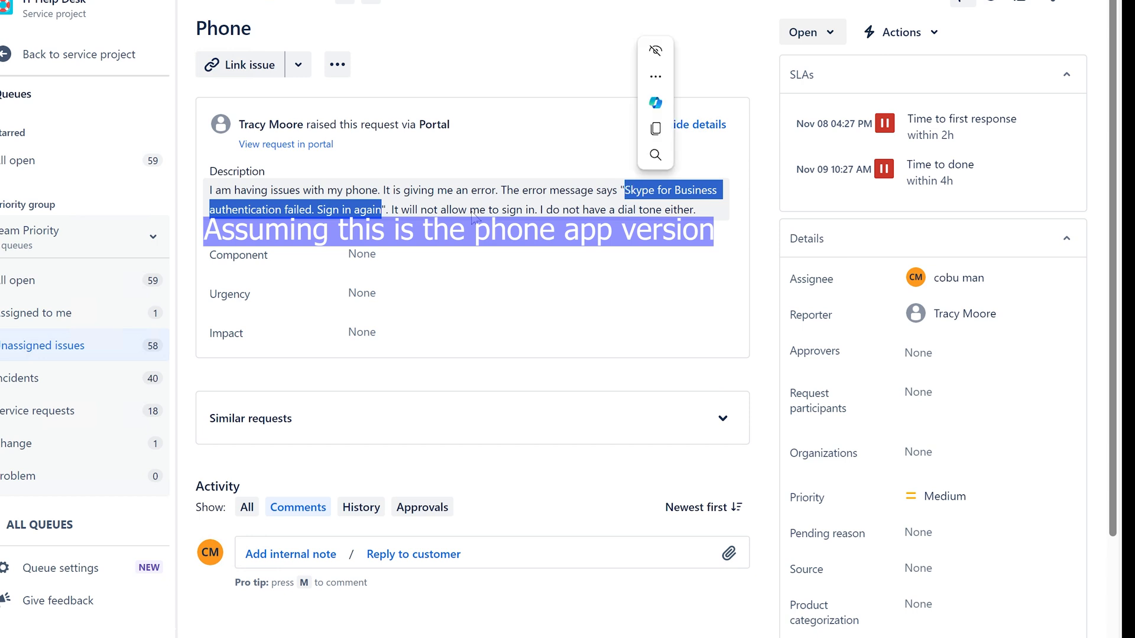
left_click(381, 211)
left_click_drag(381, 211, 626, 189)
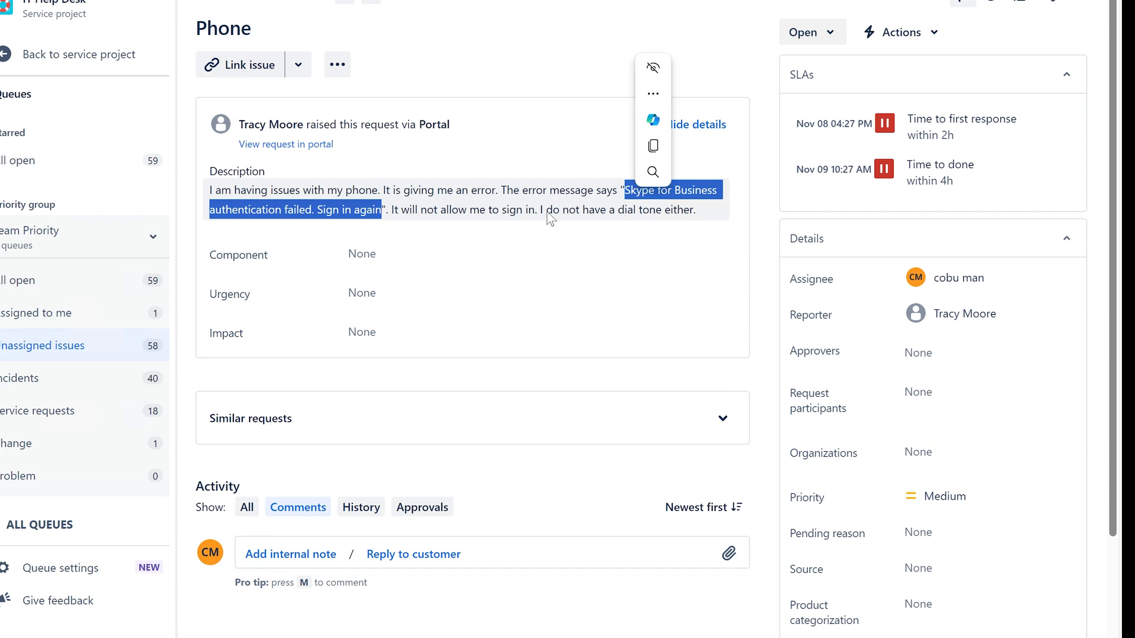
left_click(549, 218)
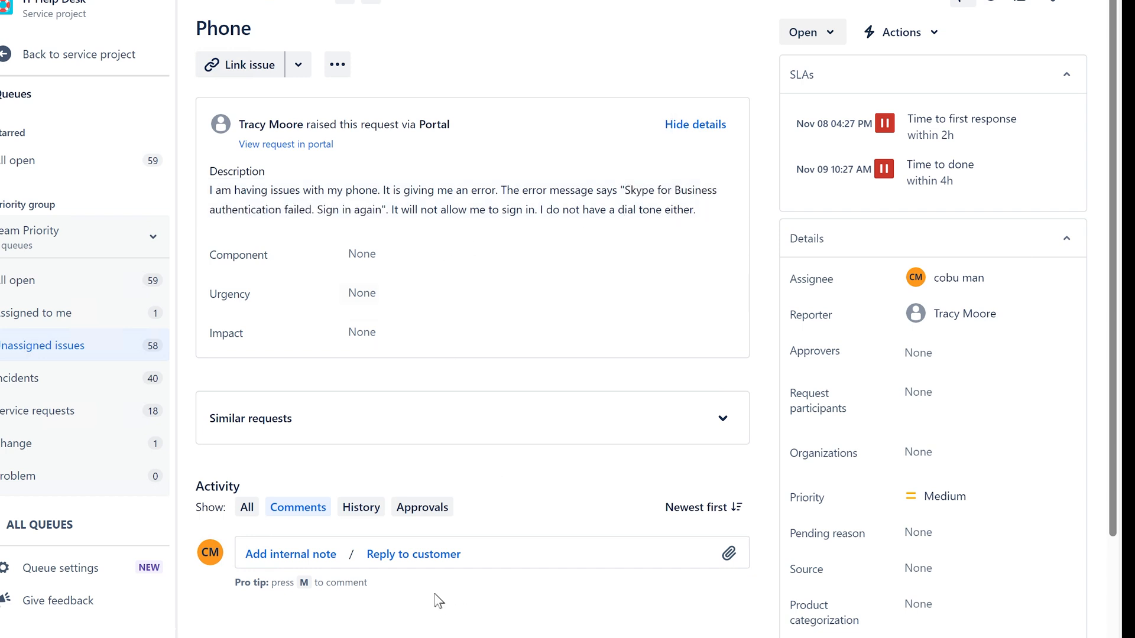
Step: Start a reply to the customer on the Phone ticket with "This is probably related to access in some way. Check all the"
left_click(434, 558)
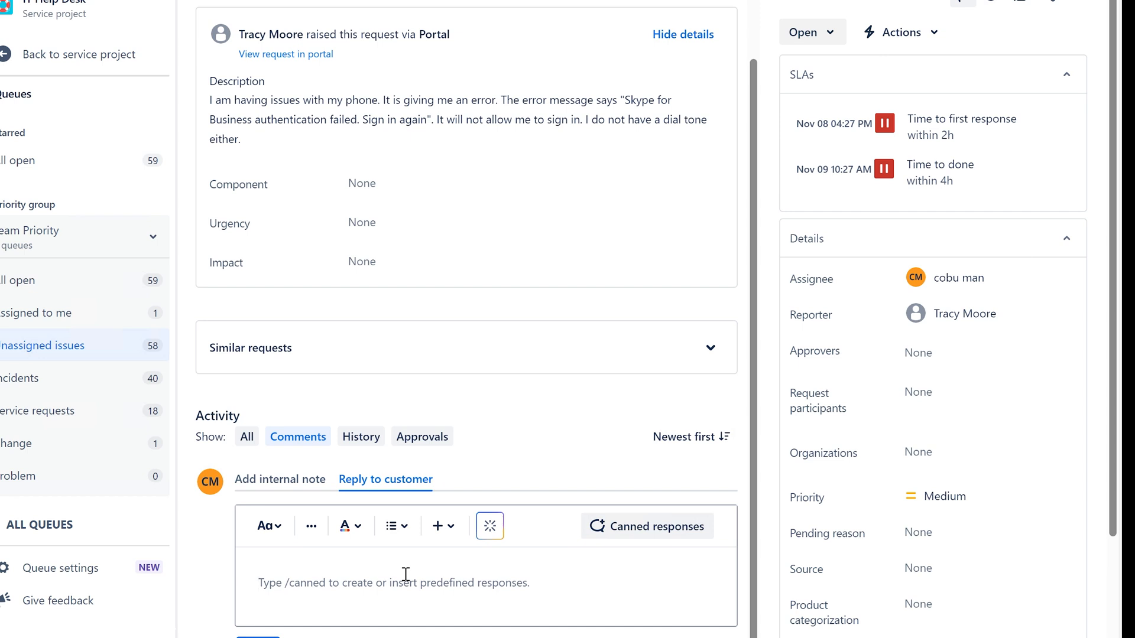
type("I")
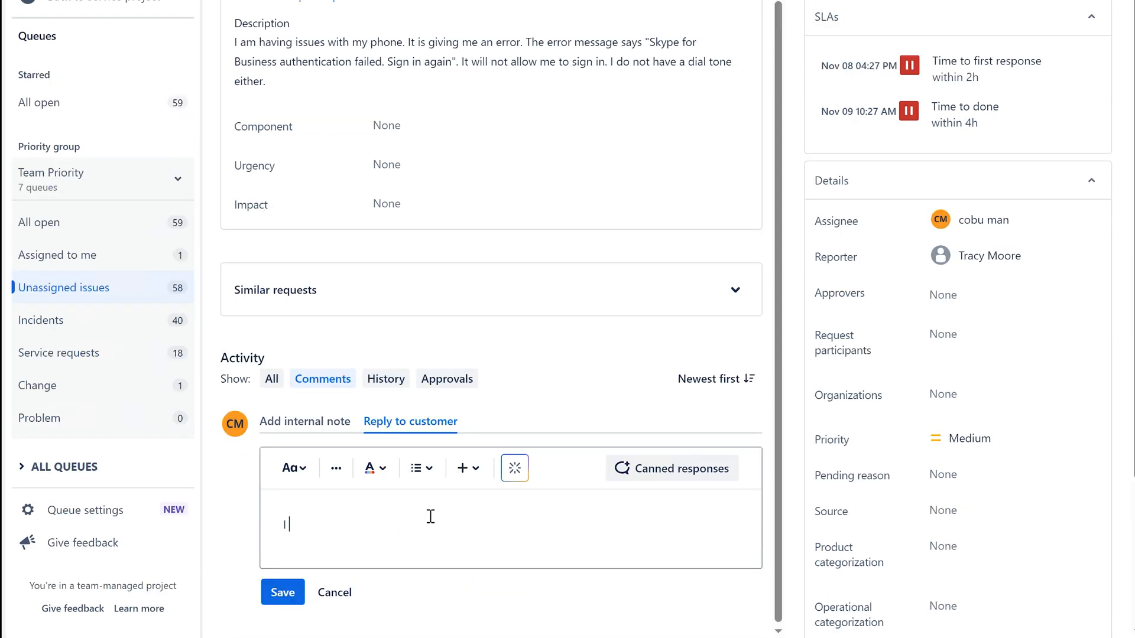
key("BackSpace")
type("n")
key("BackSpace")
key("BackSpace")
type("This is probably related to ")
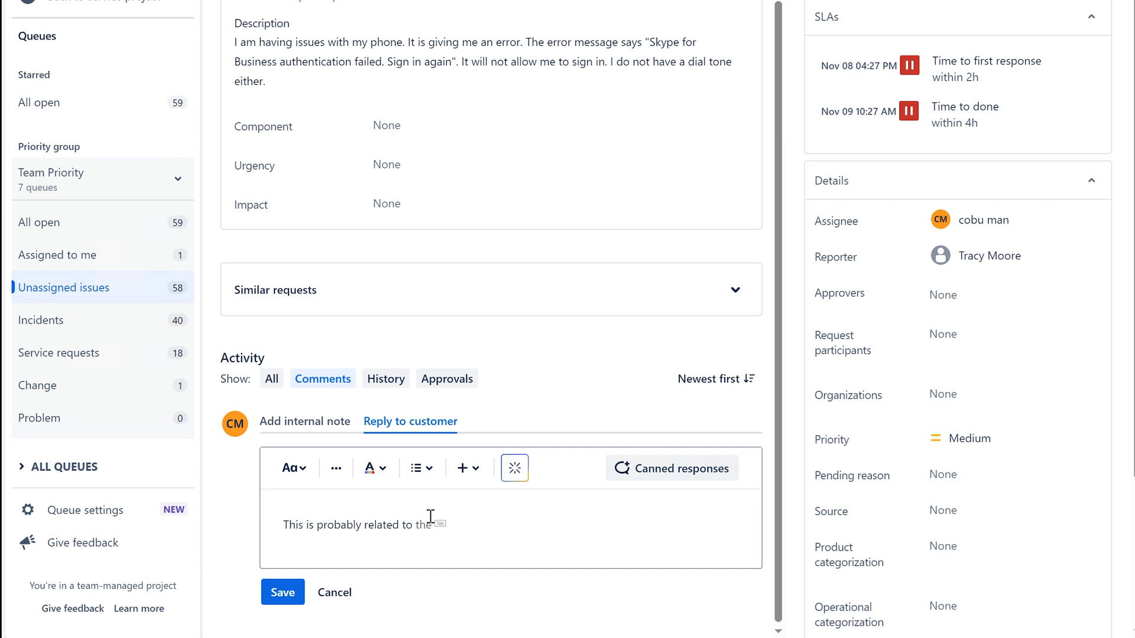
type("access in some way. Check all the ")
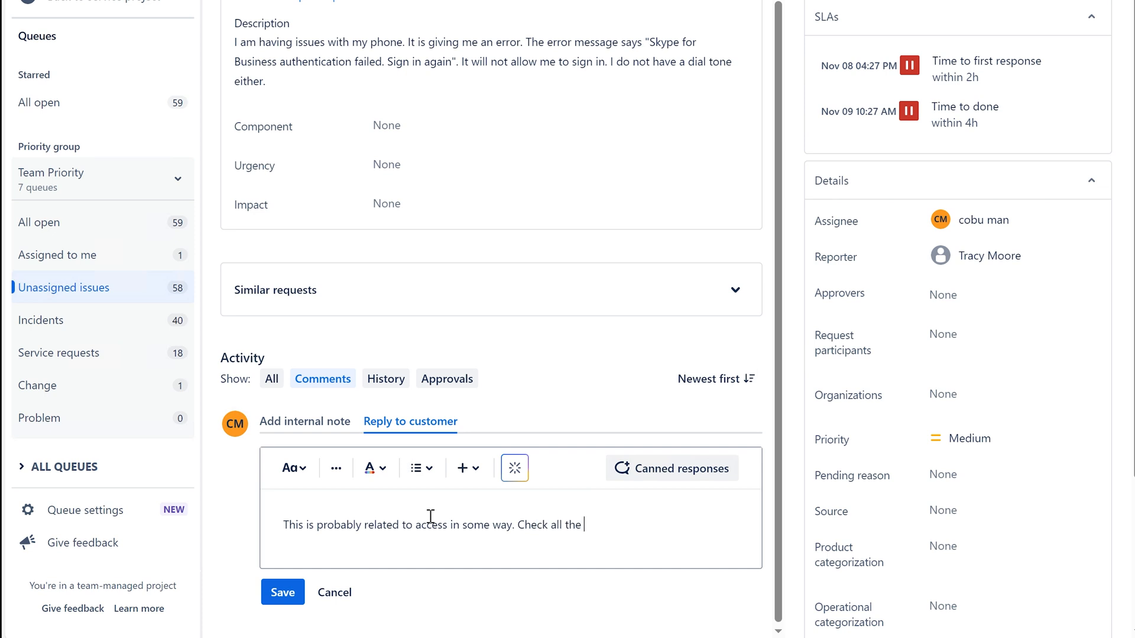
Step: Continue the customer reply with "things related; for example, MFA"
type("things related; fore")
key("BackSpace")
key("Tab")
type(",")
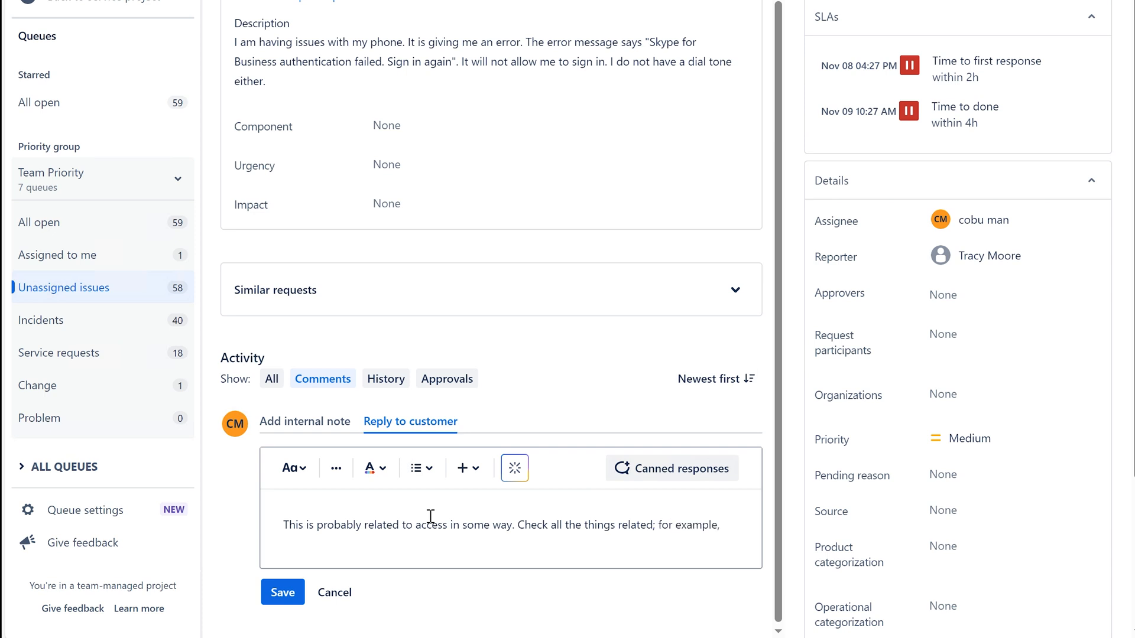
type(" MFA")
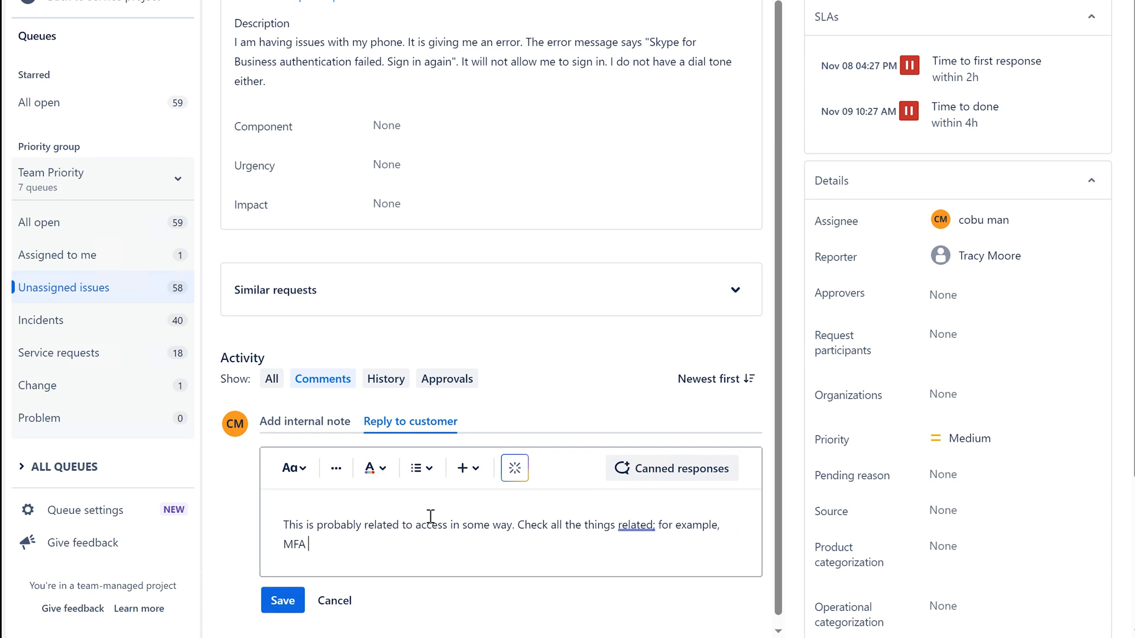
Step: Finish the reply with ", password and saved passwords on the phone... I hope that helps." and save it to the Phone ticket
type(", password and app settings on")
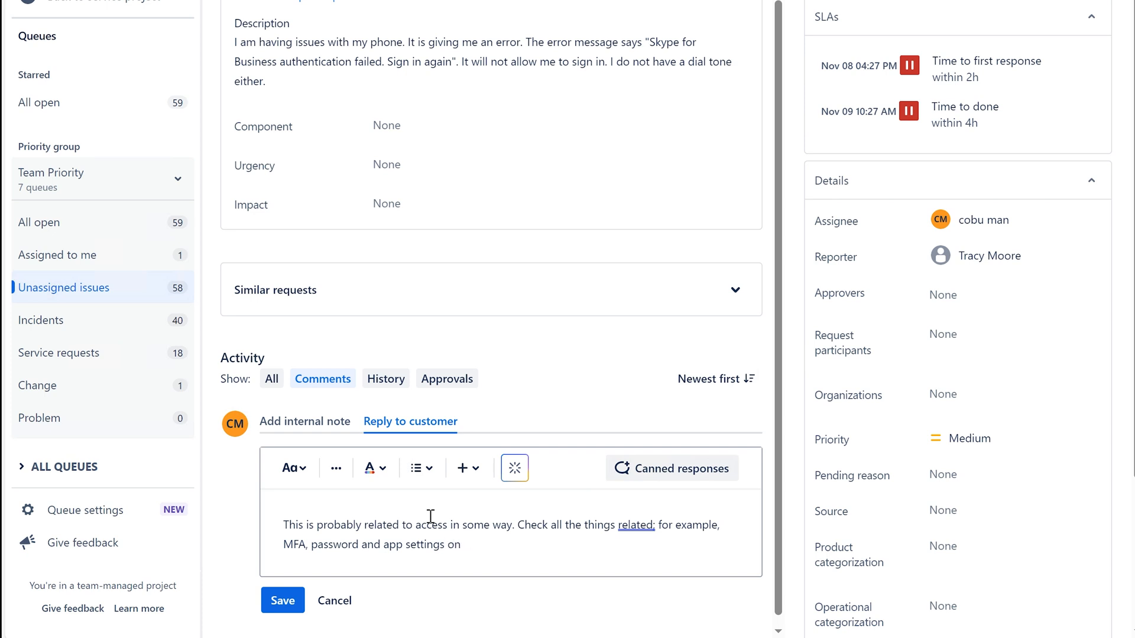
key("BackSpace")
key("BackSpace")
key("BackSpace")
key("BackSpace")
key("BackSpace")
key("BackSpace")
key("BackSpace")
key("BackSpace")
key("BackSpace")
key("BackSpace")
key("BackSpace")
key("BackSpace")
key("BackSpace")
key("BackSpace")
key("BackSpace")
type("saved passwords on t")
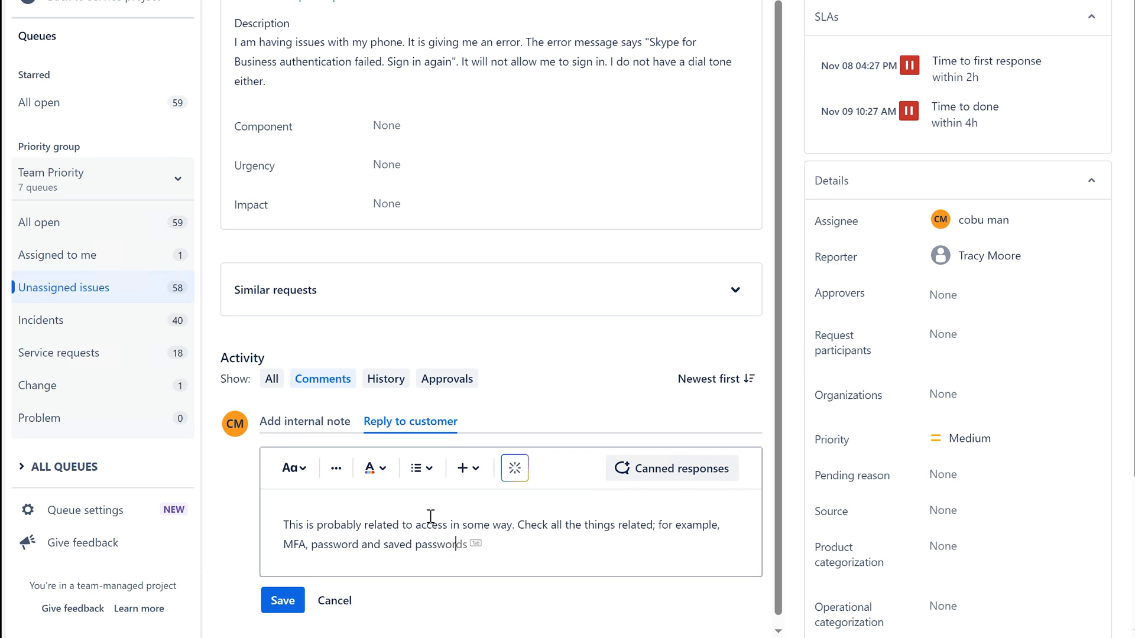
type("he phone... I hope that helps.")
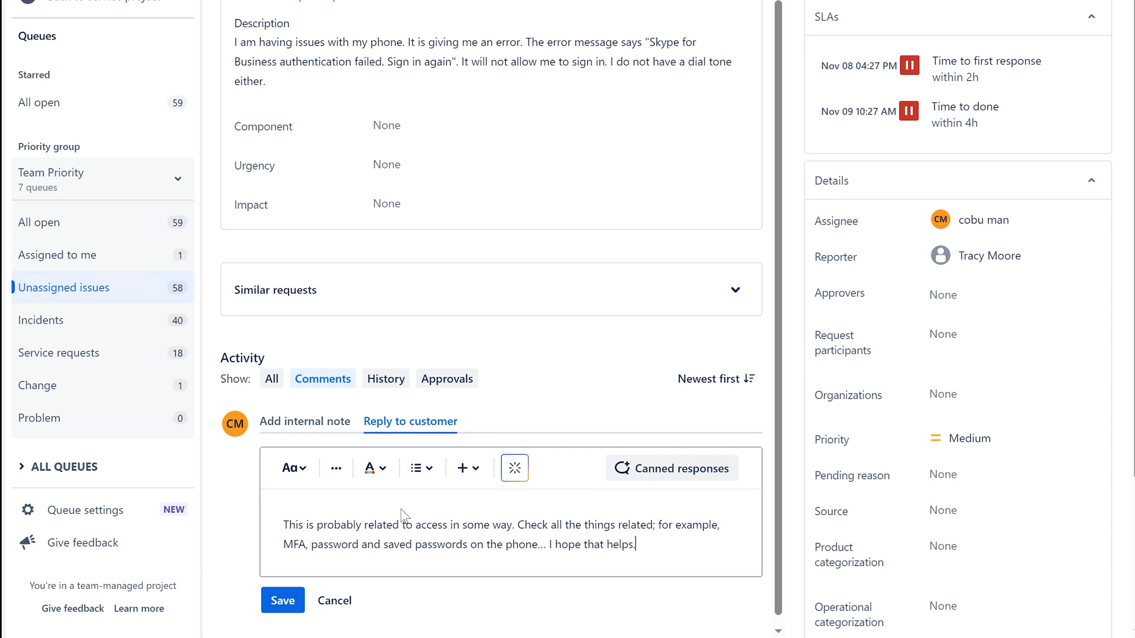
left_click(285, 596)
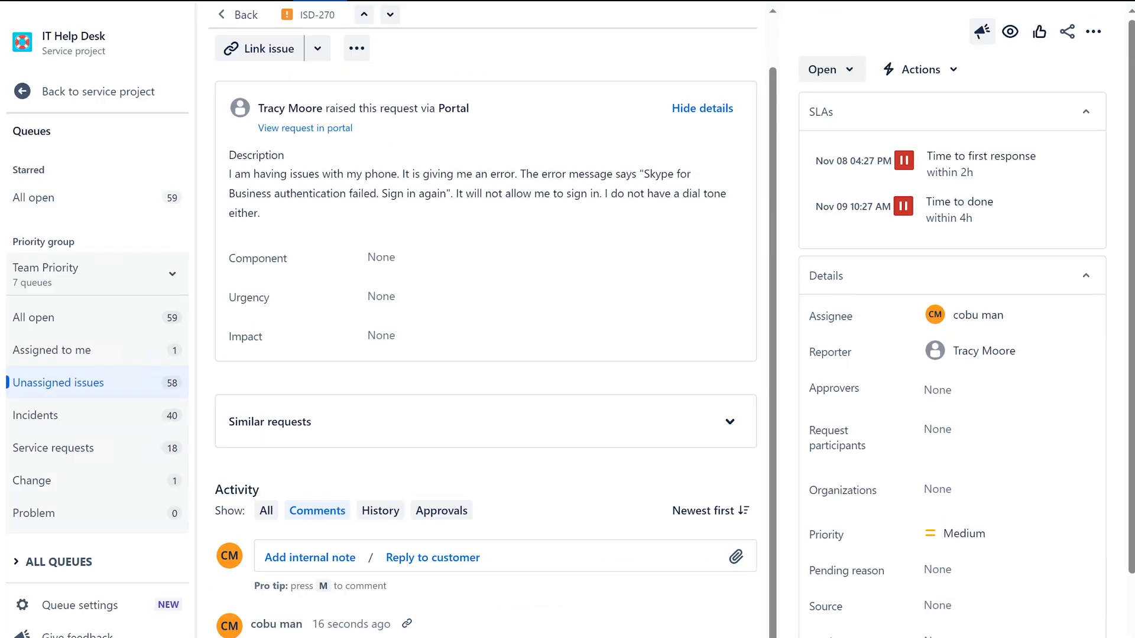
Step: Look over the form for creating a canned response from a new customer reply, and close it without creating anything
left_click(452, 463)
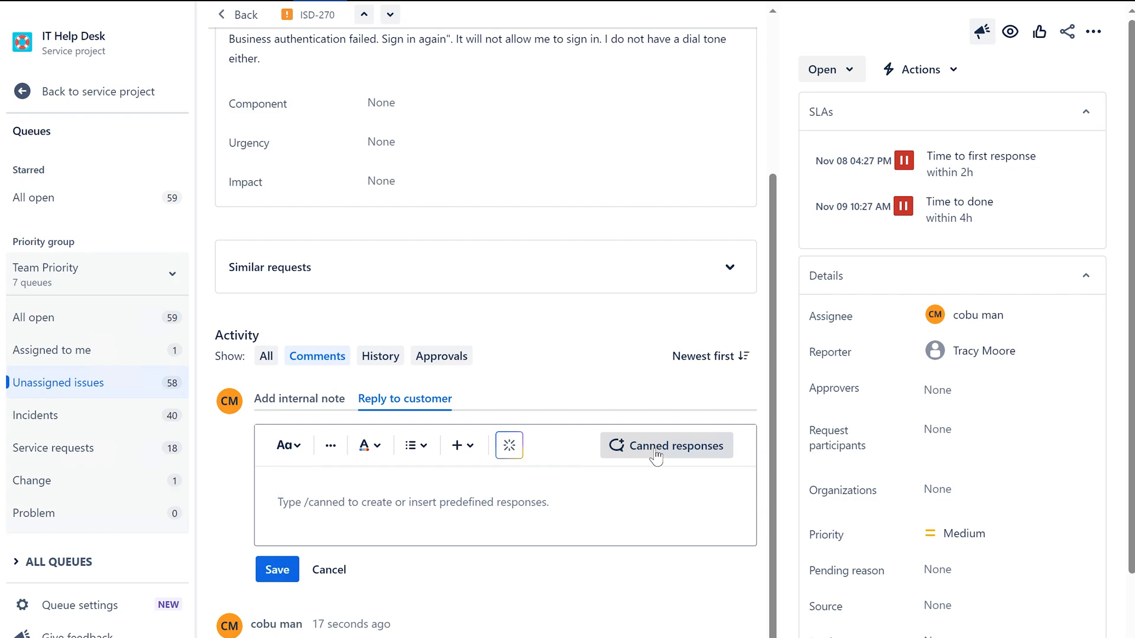
left_click(653, 453)
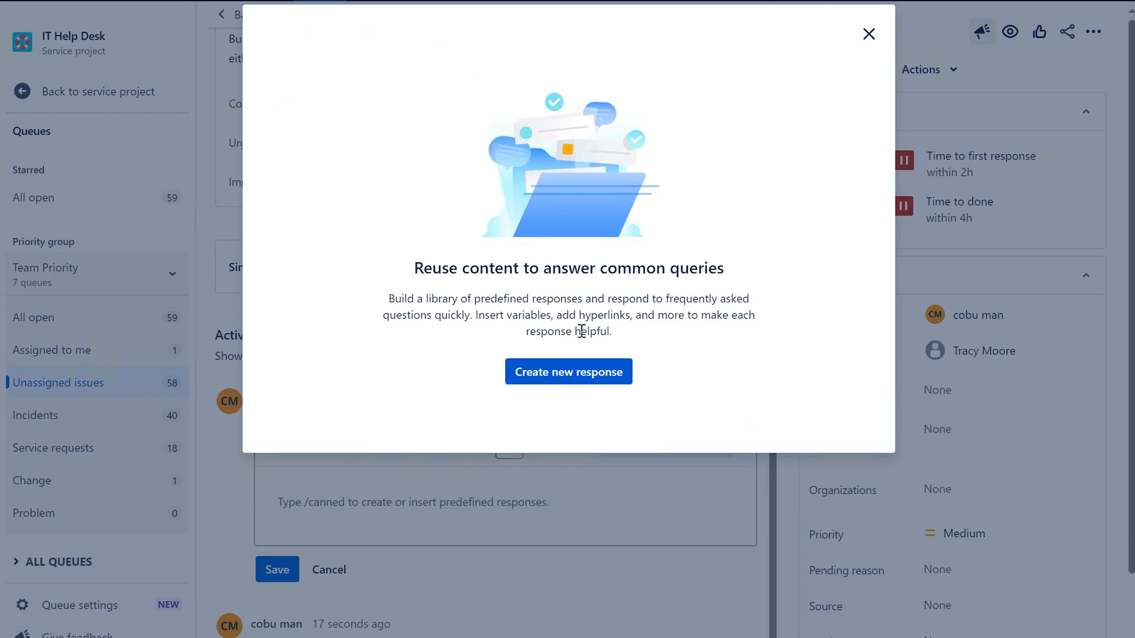
left_click(566, 378)
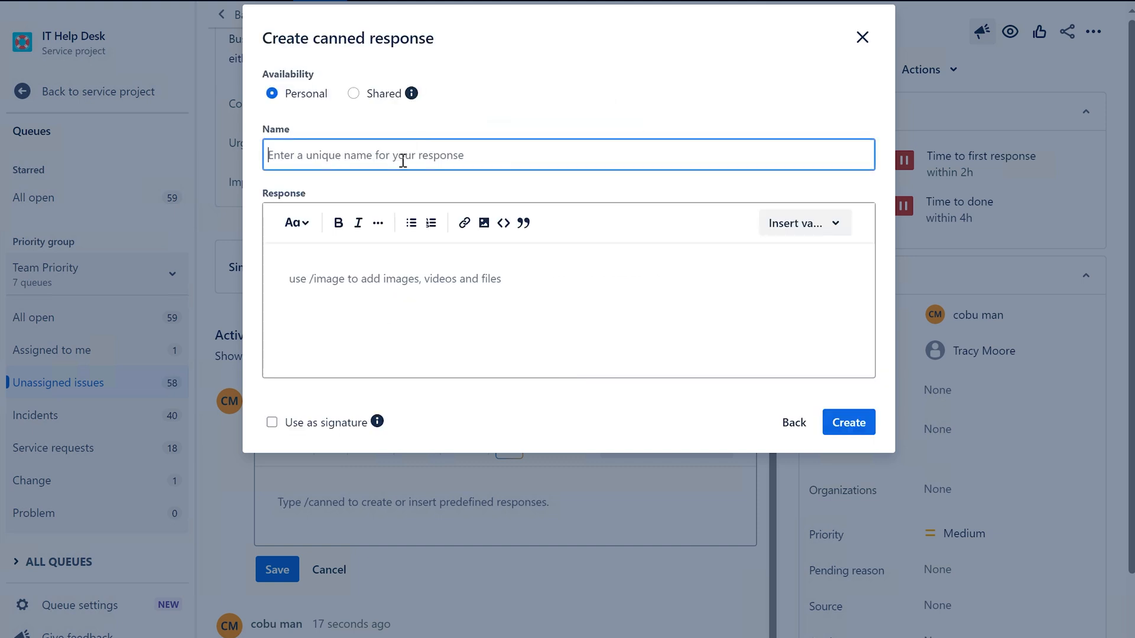
left_click(363, 281)
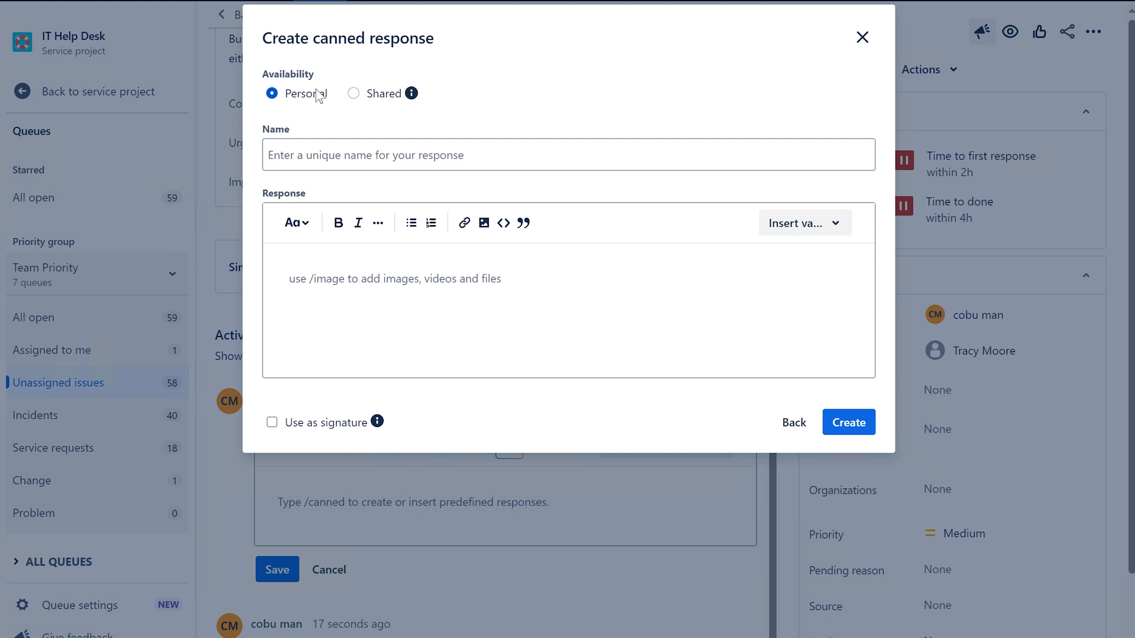
left_click(398, 164)
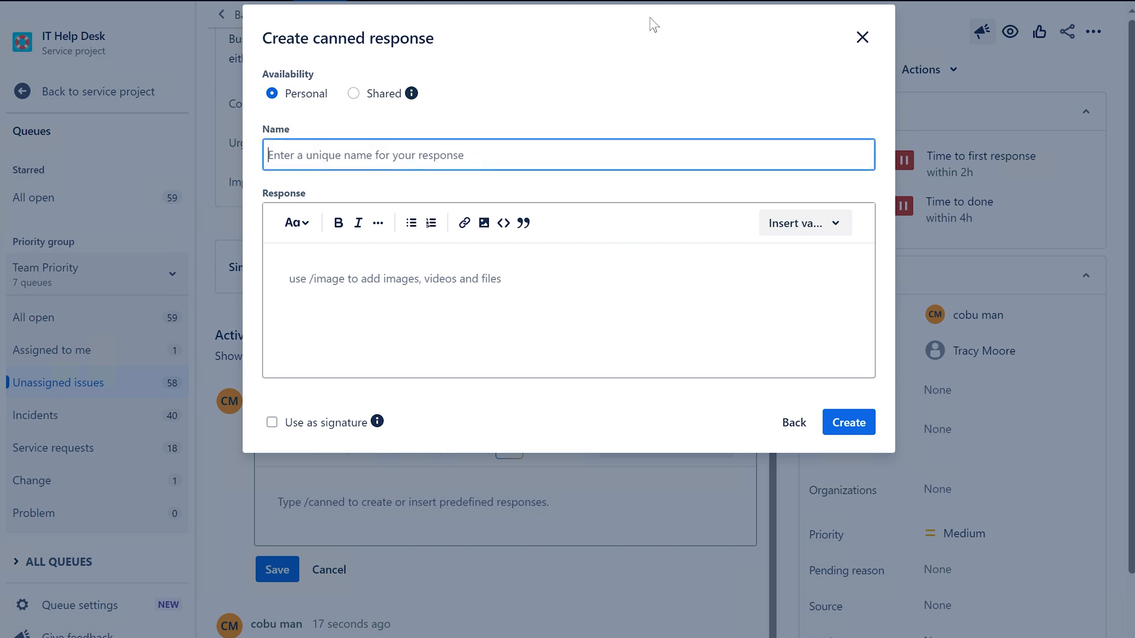
left_click_drag(650, 25, 629, 71)
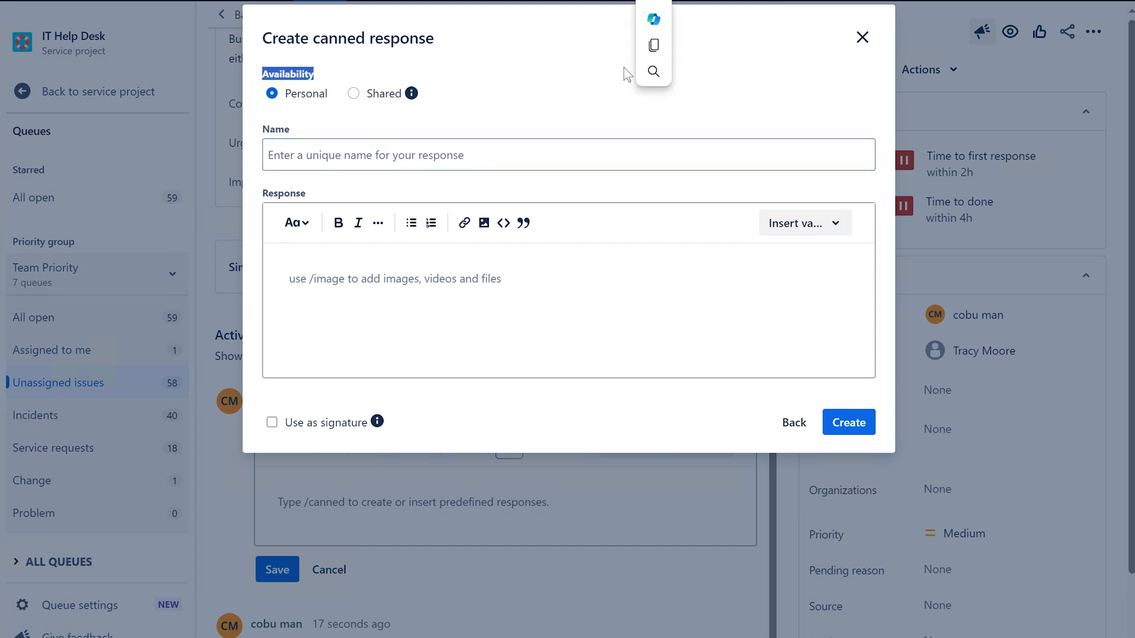
left_click(863, 39)
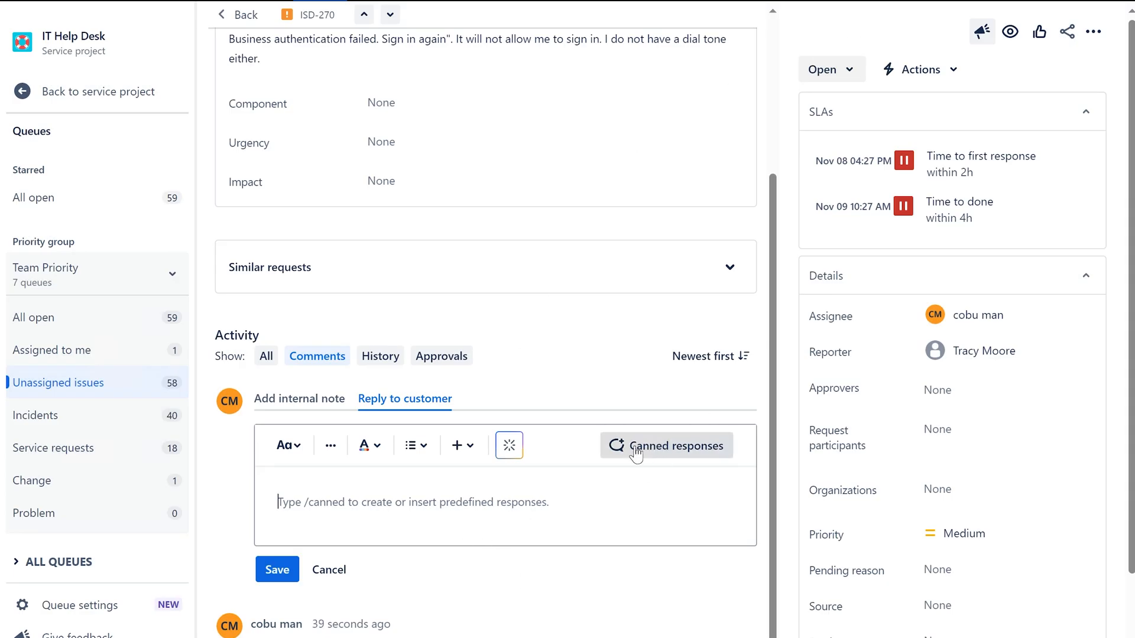
left_click(509, 446)
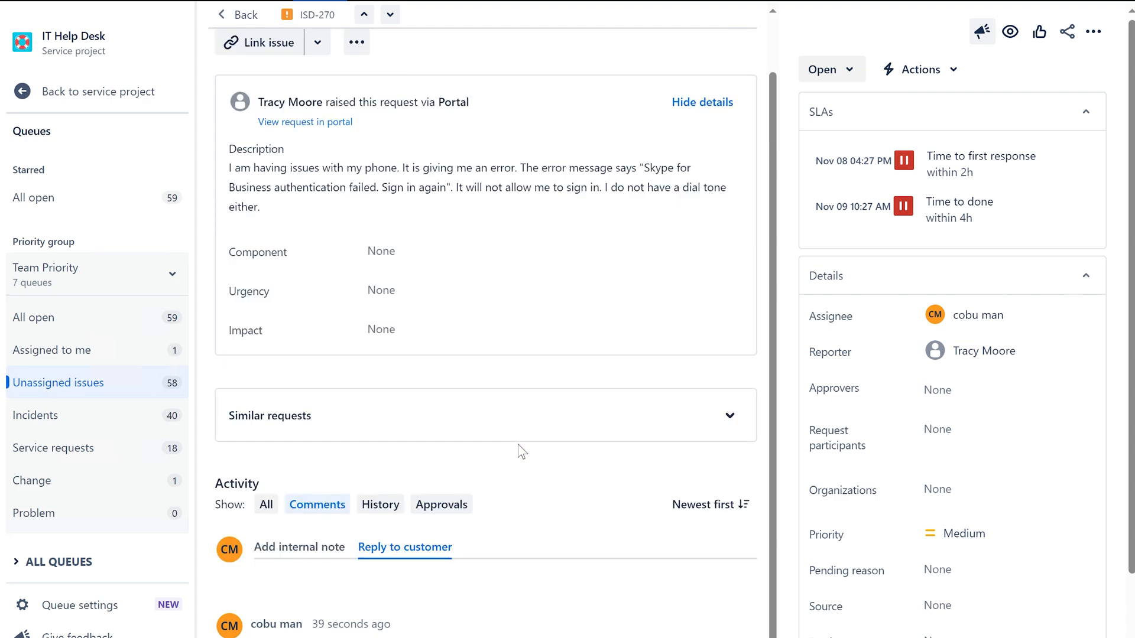
Step: Change the Phone ticket's status to Resolved
left_click(427, 444)
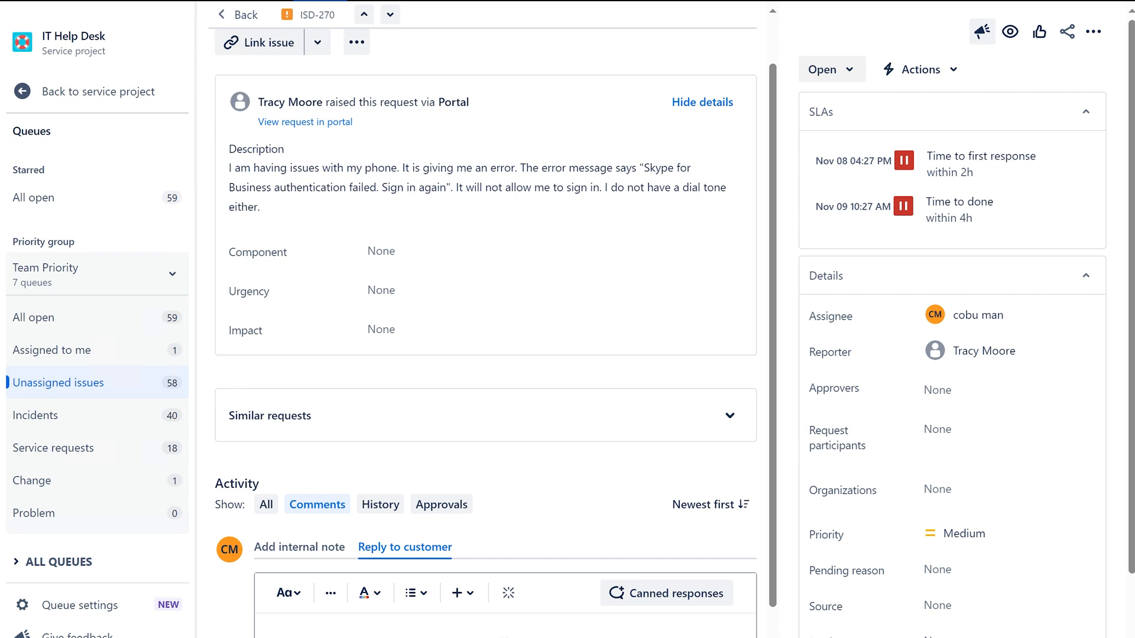
left_click(851, 69)
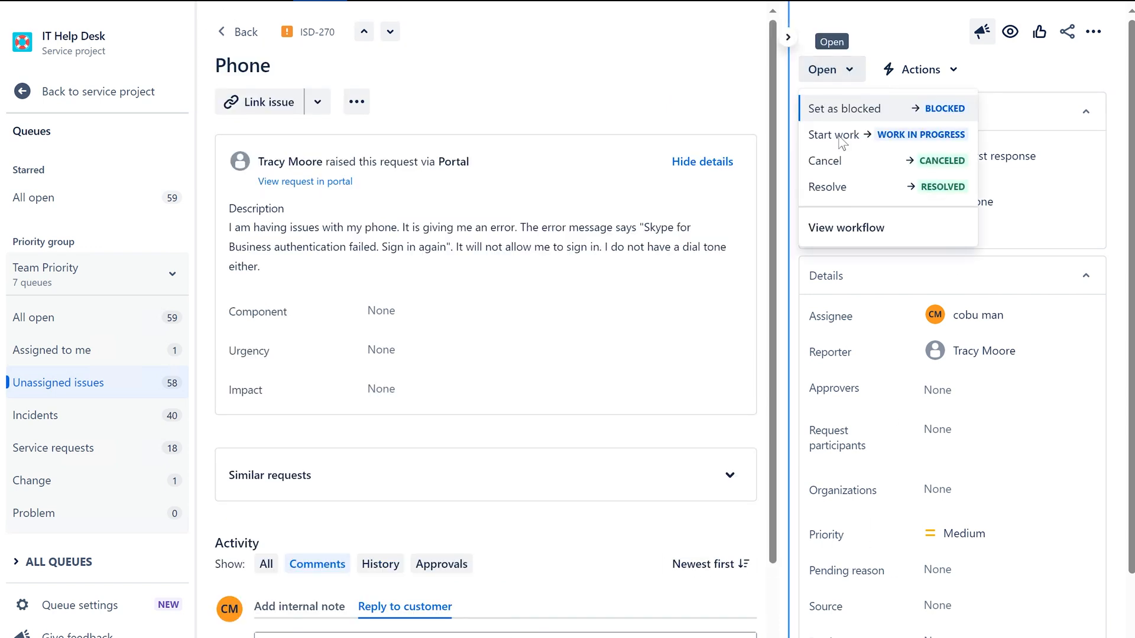
left_click(866, 188)
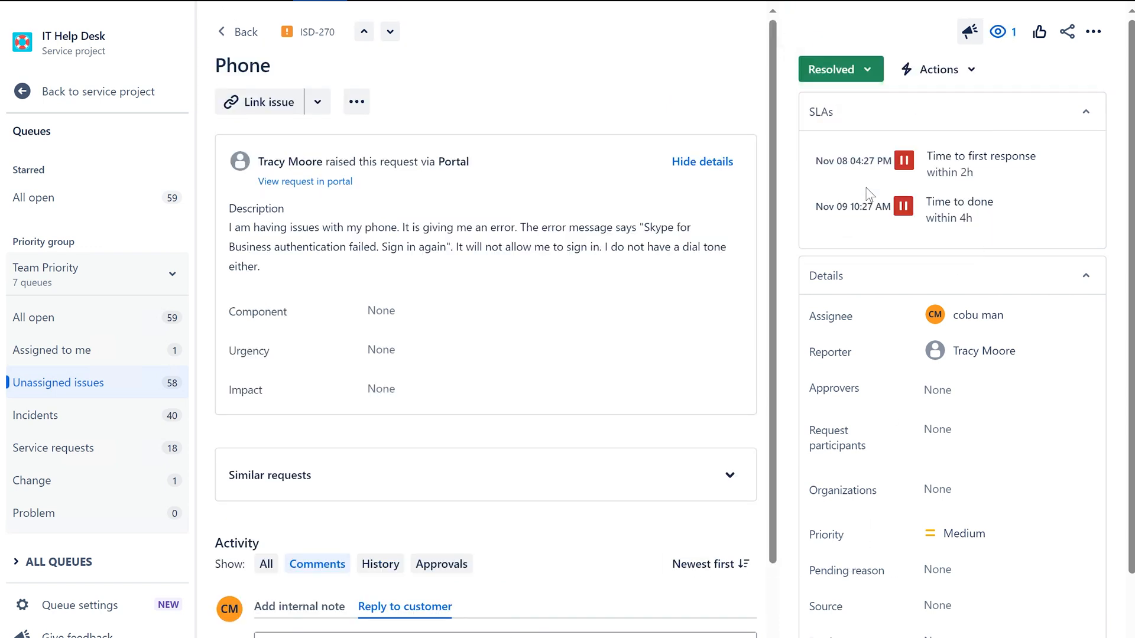